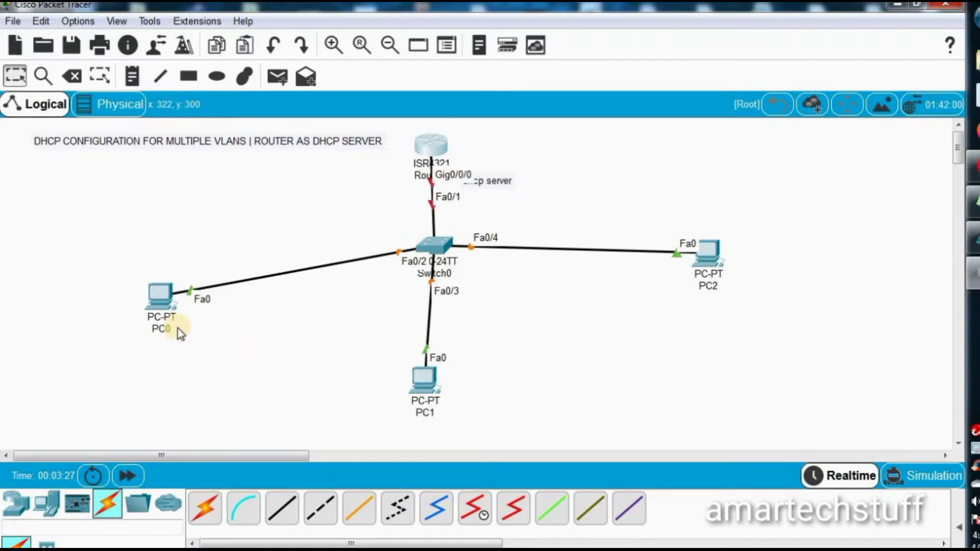
- Rearrange the PCs below the switch, moving PC0 and PC2 downward and PC1 slightly down beneath the switch
{"action": "left_click_drag", "start_coordinate": [155, 295], "coordinate": [149, 340]}
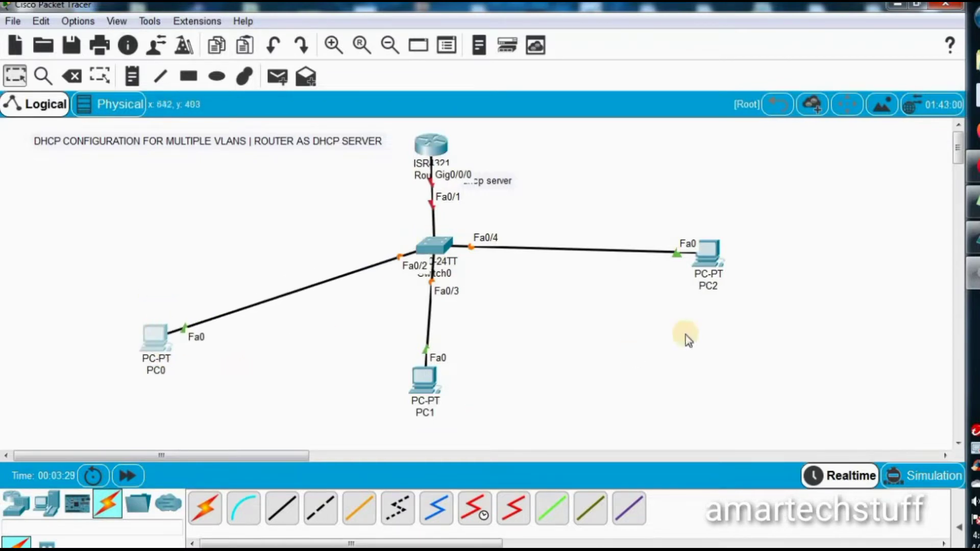
{"action": "left_click", "coordinate": [719, 308]}
{"action": "left_click_drag", "start_coordinate": [710, 253], "coordinate": [720, 325]}
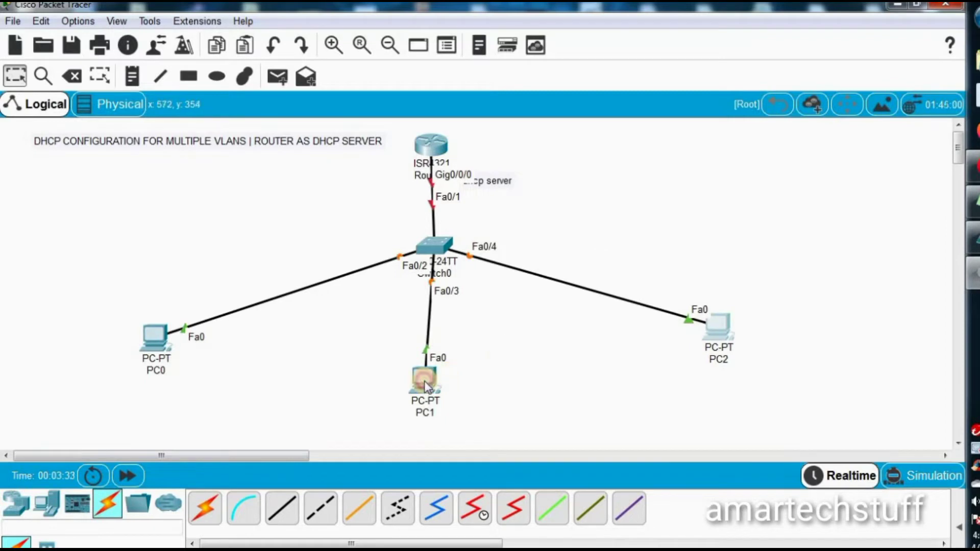
{"action": "left_click_drag", "start_coordinate": [426, 386], "coordinate": [434, 391]}
{"action": "left_click", "coordinate": [377, 301]}
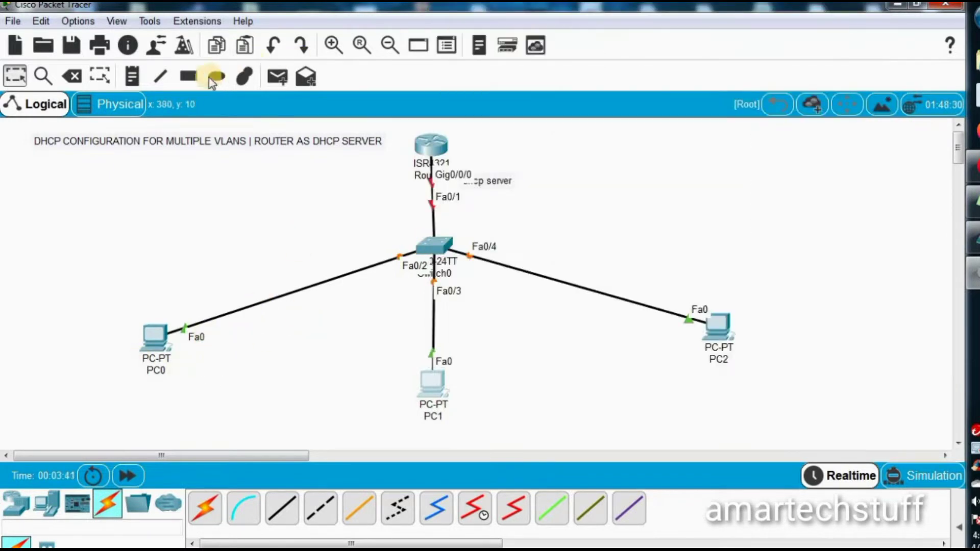
- Place a note reading vlan10 beneath PC0
{"action": "left_click", "coordinate": [134, 82]}
{"action": "left_click", "coordinate": [146, 395]}
{"action": "type", "text": "vlan10"}
{"action": "left_click", "coordinate": [258, 395]}
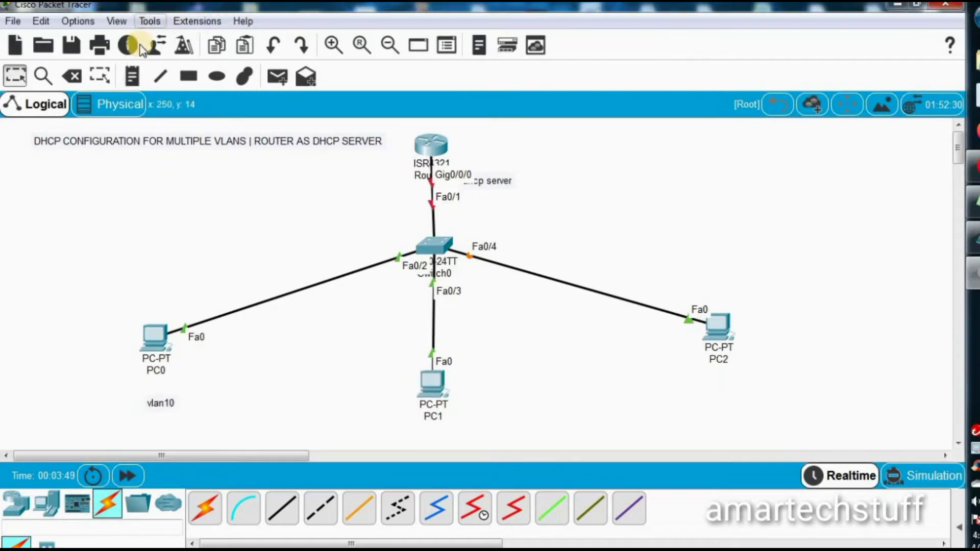
- Place a note reading vlan20 beside PC1 and a note reading vlan30 beside PC2
{"action": "left_click", "coordinate": [132, 76]}
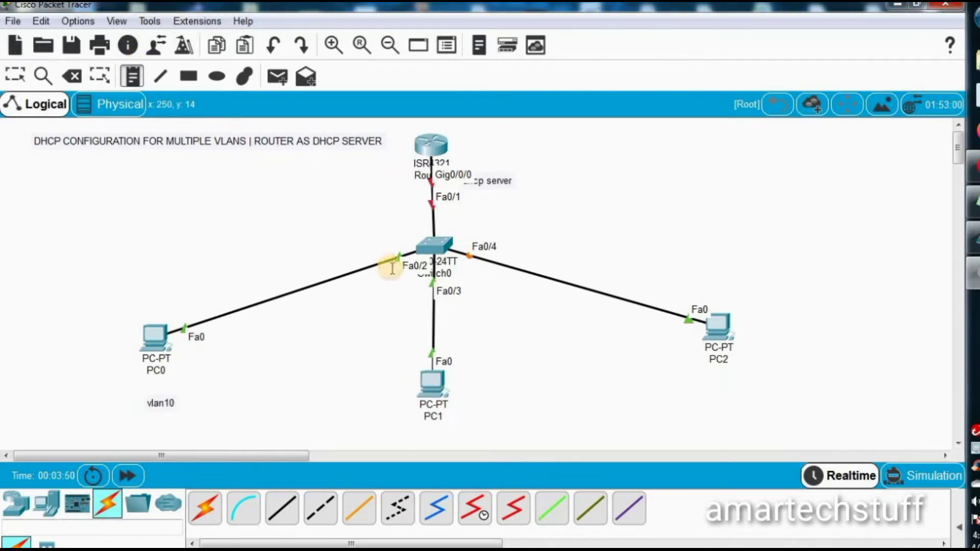
{"action": "left_click", "coordinate": [477, 381]}
{"action": "type", "text": "vlan20"}
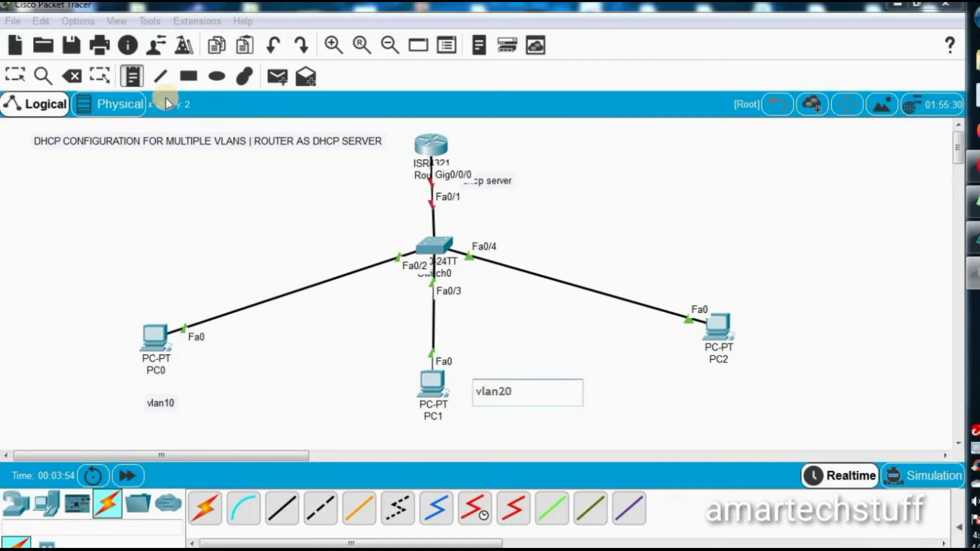
{"action": "left_click", "coordinate": [132, 76]}
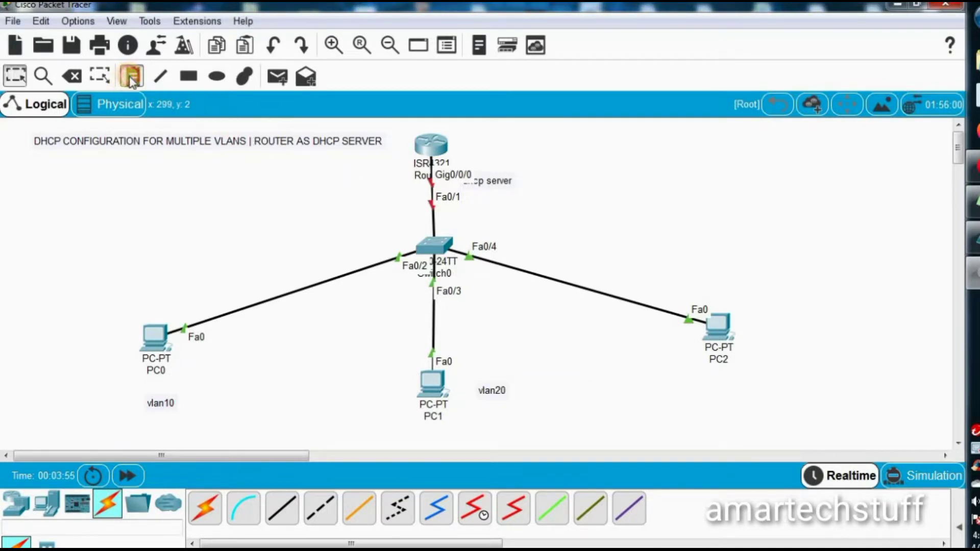
{"action": "left_click", "coordinate": [763, 335]}
{"action": "type", "text": "vlan30"}
{"action": "left_click", "coordinate": [795, 241]}
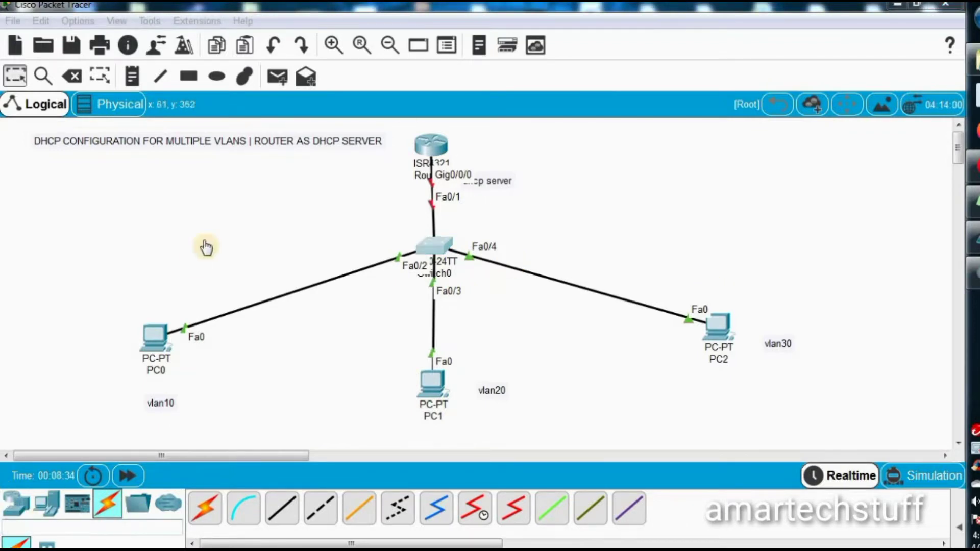
- Open Switch0's command line, widen its window on both sides and bring up a series of empty prompts
{"action": "left_click", "coordinate": [442, 250]}
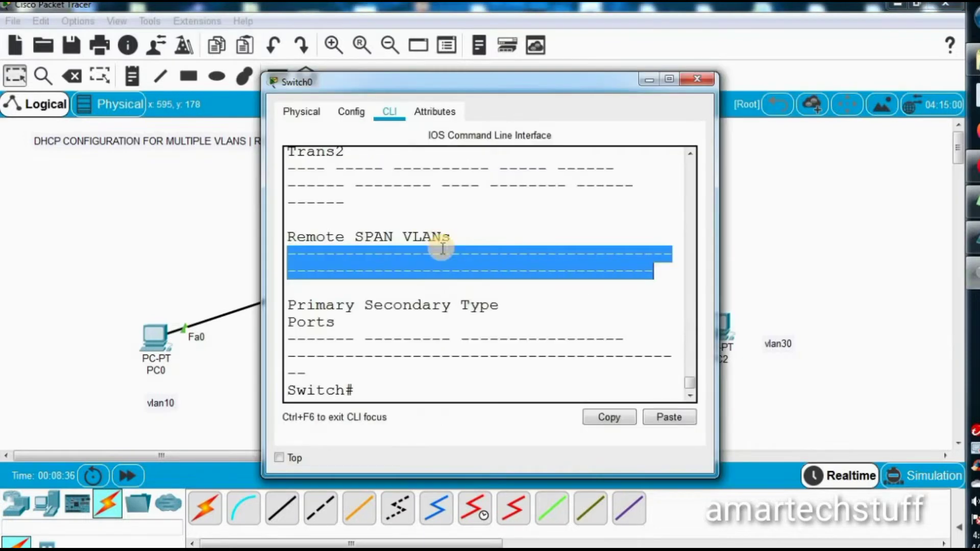
{"action": "left_click", "coordinate": [448, 225]}
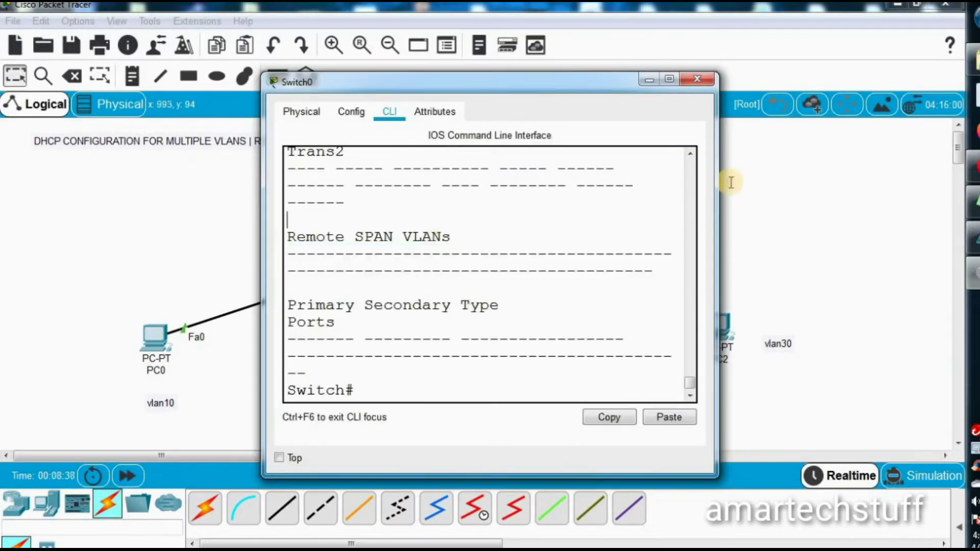
{"action": "left_click_drag", "start_coordinate": [717, 175], "coordinate": [943, 176]}
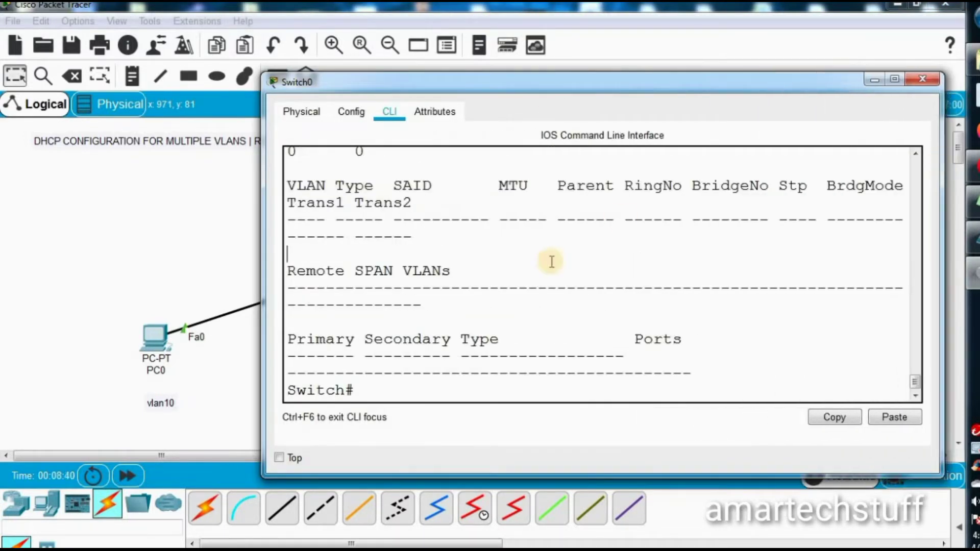
{"action": "left_click_drag", "start_coordinate": [261, 278], "coordinate": [10, 298]}
{"action": "key", "text": "Return"}
{"action": "key", "text": "Return"}
{"action": "key", "text": "Return"}
{"action": "key", "text": "Return"}
{"action": "key", "text": "Return"}
{"action": "key", "text": "Return"}
{"action": "key", "text": "Return"}
{"action": "key", "text": "Return"}
{"action": "key", "text": "Return"}
{"action": "key", "text": "Return"}
{"action": "key", "text": "Return"}
{"action": "key", "text": "Return"}
{"action": "key", "text": "Return"}
{"action": "key", "text": "Return"}
{"action": "key", "text": "Return"}
{"action": "key", "text": "Return"}
{"action": "key", "text": "Return"}
{"action": "key", "text": "Return"}
{"action": "key", "text": "Return"}
{"action": "key", "text": "Return"}
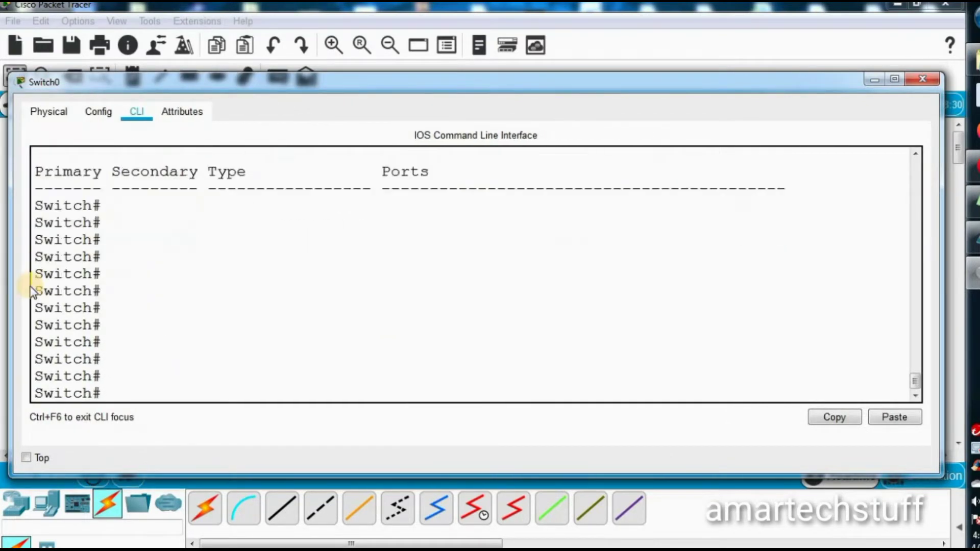
- Run sh vlan on Switch0 and page through the whole VLAN table until the prompt returns
{"action": "type", "text": "sh"}
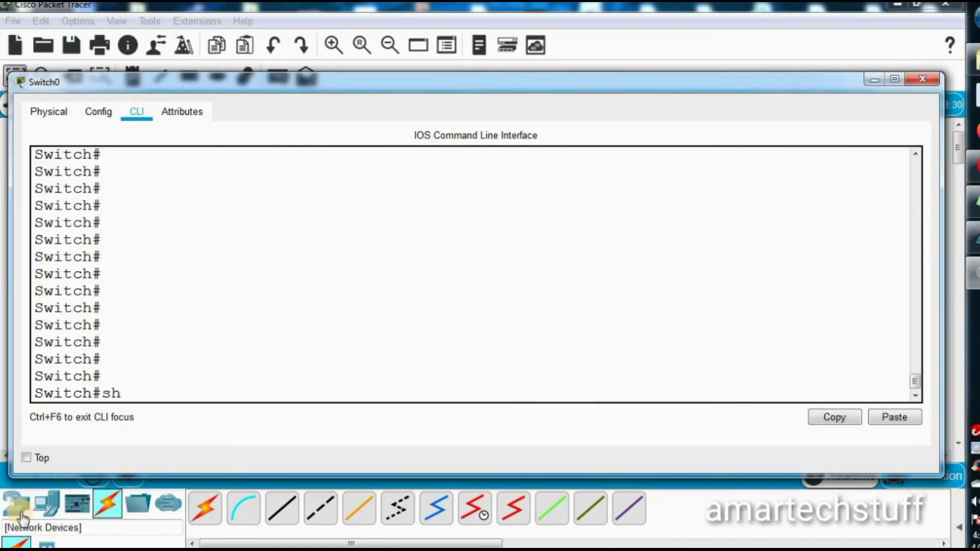
{"action": "type", "text": " vlan"}
{"action": "key", "text": "Return"}
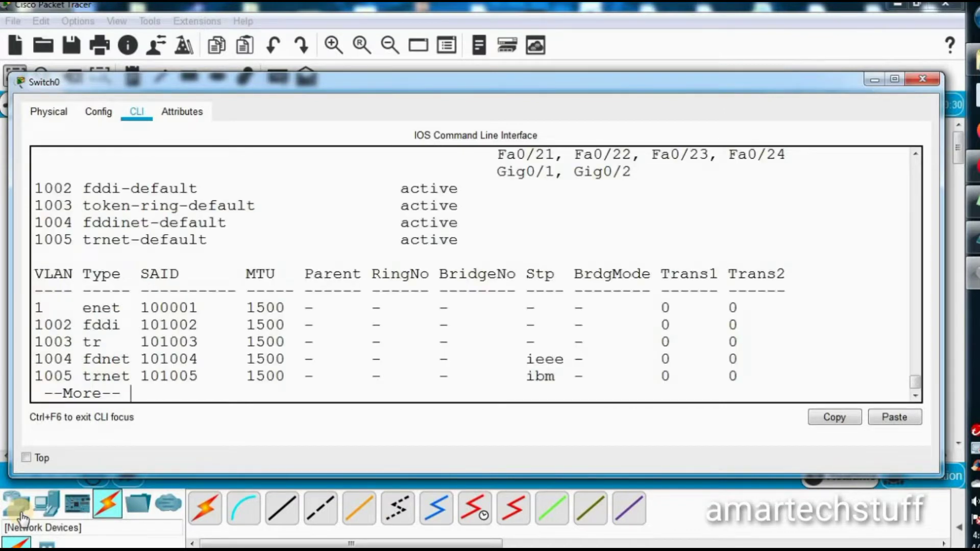
{"action": "key", "text": "Return"}
{"action": "key", "text": "Return"}
{"action": "key", "text": "Return"}
{"action": "key", "text": "Return"}
{"action": "key", "text": "Return"}
{"action": "key", "text": "Return"}
{"action": "key", "text": "Return"}
{"action": "key", "text": "Return"}
{"action": "key", "text": "Return"}
{"action": "key", "text": "Return"}
{"action": "key", "text": "Return"}
{"action": "key", "text": "Return"}
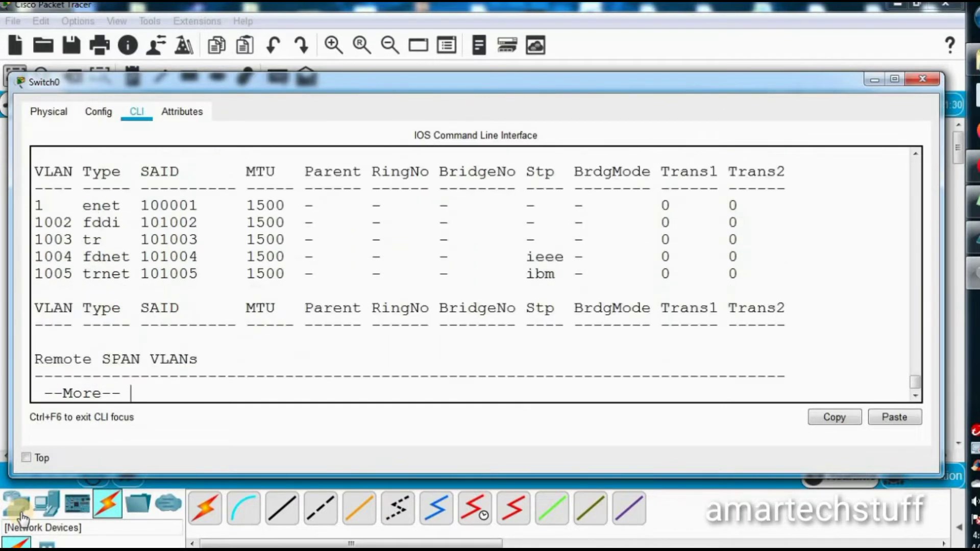
{"action": "key", "text": "Return"}
{"action": "key", "text": "Return"}
{"action": "key", "text": "Return"}
{"action": "key", "text": "Return"}
{"action": "key", "text": "Return"}
{"action": "key", "text": "Return"}
{"action": "key", "text": "Return"}
{"action": "key", "text": "Return"}
{"action": "key", "text": "Return"}
{"action": "key", "text": "Return"}
{"action": "key", "text": "Return"}
- Enter terminal configuration mode on Switch0 and create VLAN 10 with the name DATA1
{"action": "type", "text": "config"}
{"action": "key", "text": "Return"}
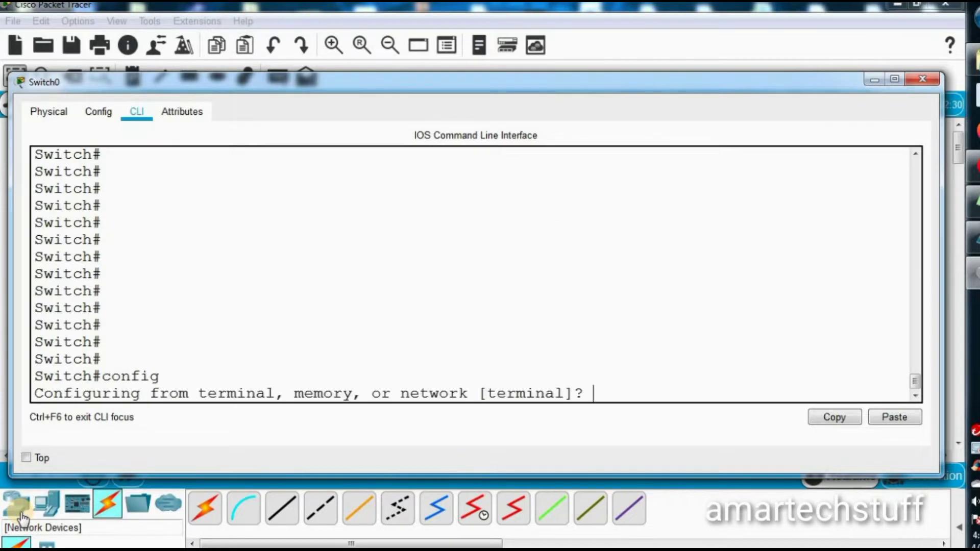
{"action": "key", "text": "Return"}
{"action": "key", "text": "Return"}
{"action": "type", "text": "int"}
{"action": "key", "text": "BackSpace"}
{"action": "key", "text": "BackSpace"}
{"action": "type", "text": "vlan 10"}
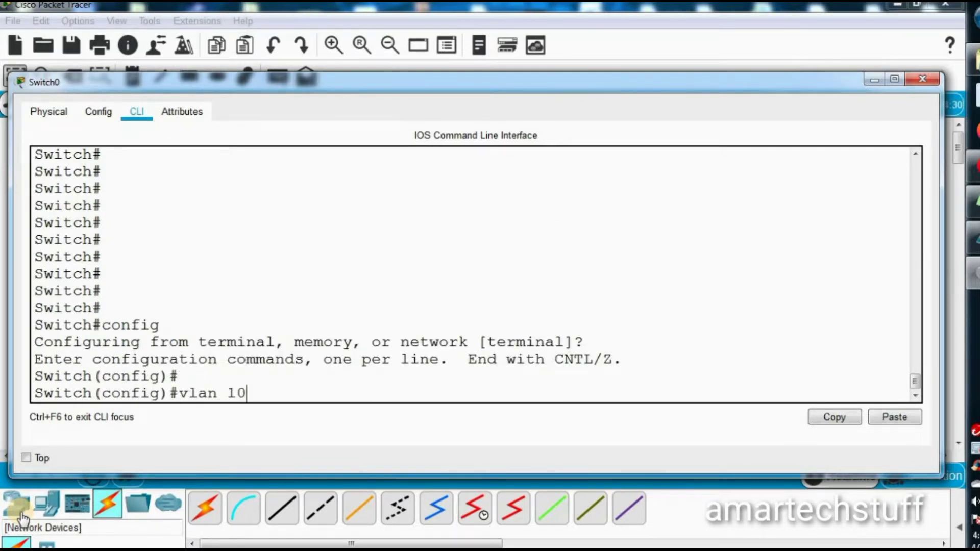
{"action": "key", "text": "Return"}
{"action": "type", "text": "name DAT"}
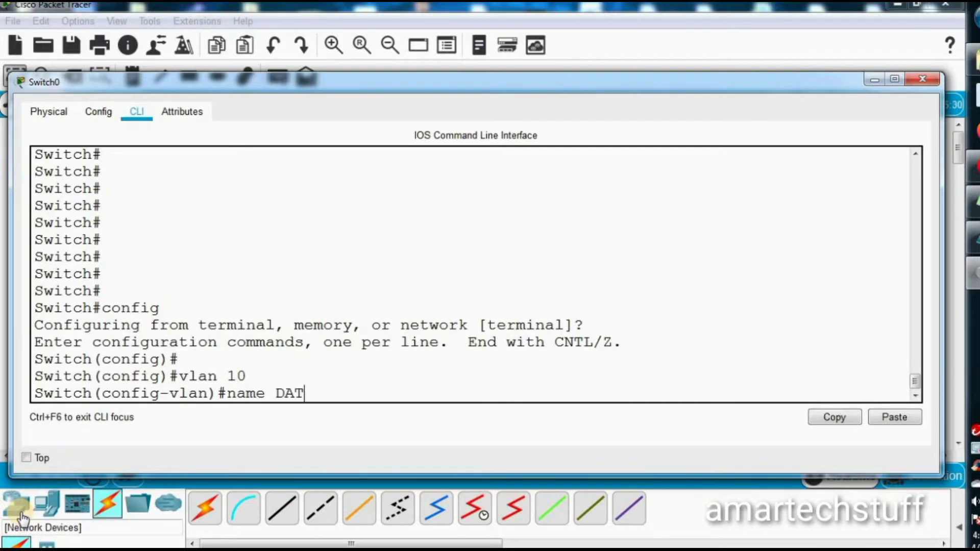
{"action": "type", "text": "A1"}
{"action": "key", "text": "Return"}
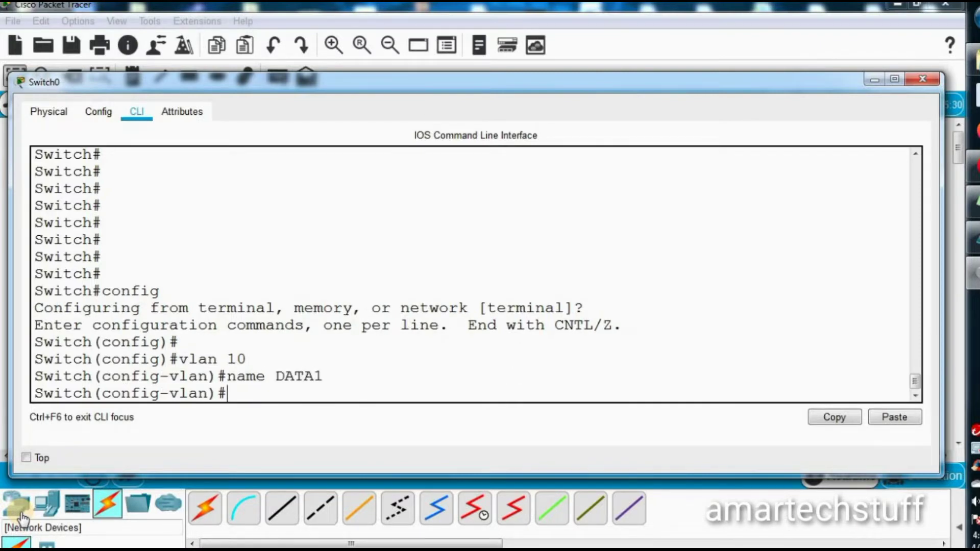
{"action": "key", "text": "Return"}
{"action": "key", "text": "Return"}
- Create VLAN 20 on Switch0 with the name DATA2
{"action": "type", "text": "INT"}
{"action": "key", "text": "BackSpace"}
{"action": "key", "text": "BackSpace"}
{"action": "key", "text": "BackSpace"}
{"action": "type", "text": "val"}
{"action": "type", "text": "lan "}
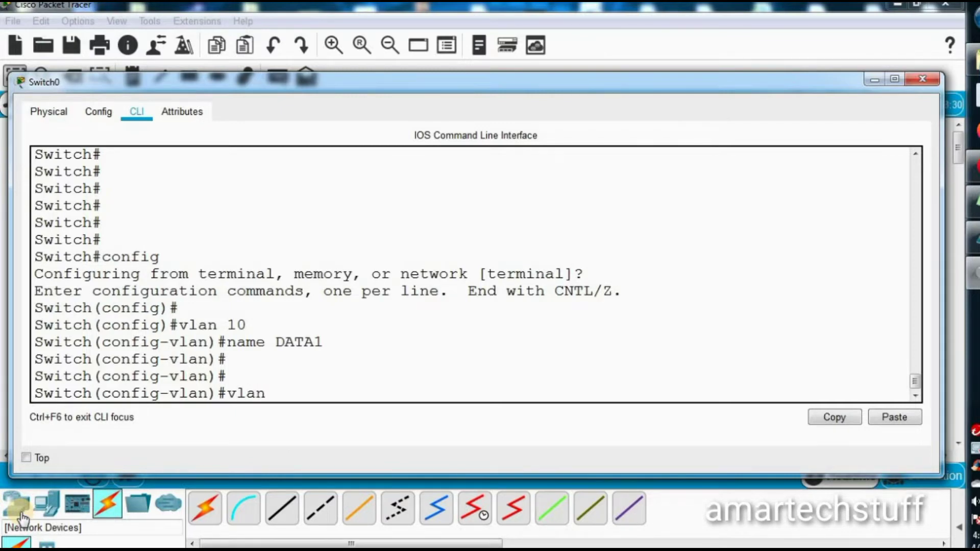
{"action": "type", "text": "20"}
{"action": "key", "text": "Return"}
{"action": "type", "text": "name DATA2"}
{"action": "key", "text": "Return"}
{"action": "key", "text": "Return"}
{"action": "key", "text": "Return"}
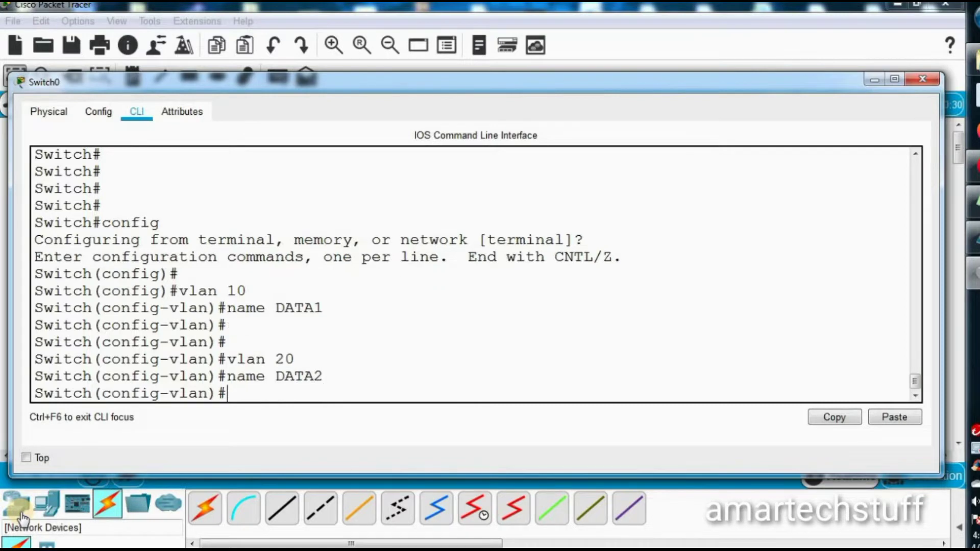
- Create VLAN 30 on Switch0 with the name DATA3
{"action": "type", "text": "vlan)#vlan"}
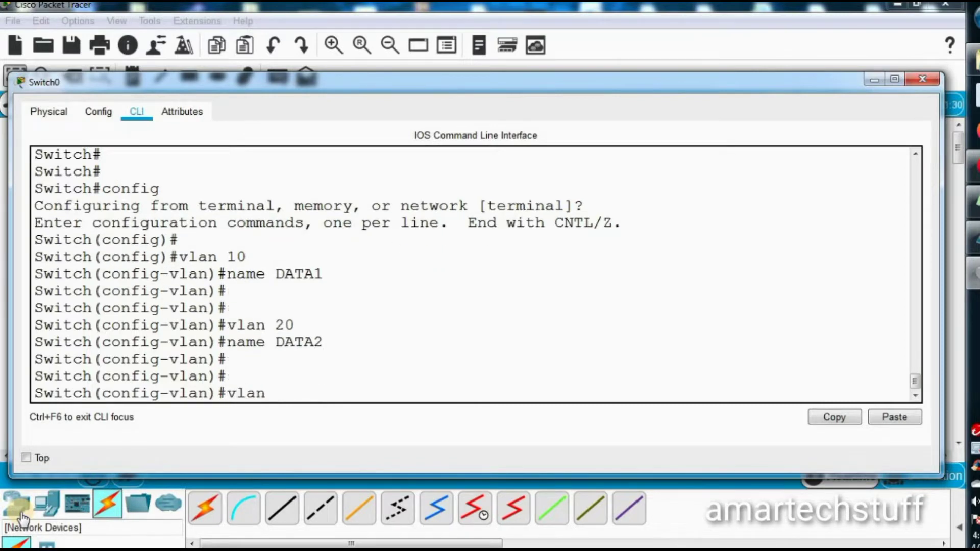
{"action": "type", "text": "30"}
{"action": "key", "text": "BackSpace"}
{"action": "key", "text": "BackSpace"}
{"action": "type", "text": "30"}
{"action": "key", "text": "Return"}
{"action": "type", "text": "nsm"}
{"action": "key", "text": "BackSpace"}
{"action": "key", "text": "BackSpace"}
{"action": "type", "text": "ame DATA"}
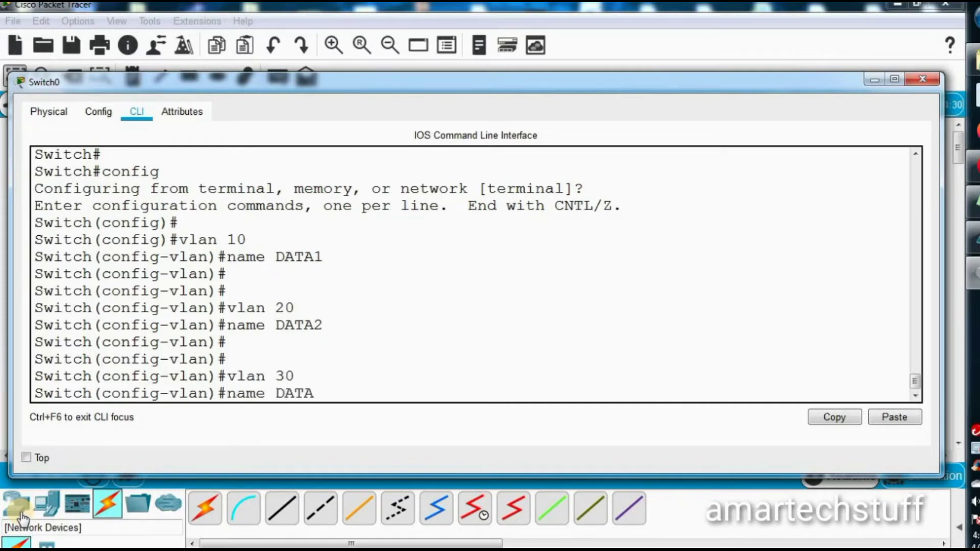
{"action": "type", "text": "3"}
{"action": "key", "text": "Return"}
{"action": "key", "text": "Return"}
{"action": "key", "text": "Return"}
- Leave configuration mode on Switch0 and bring the topology workspace back to the front
{"action": "key", "text": "ctrl+z"}
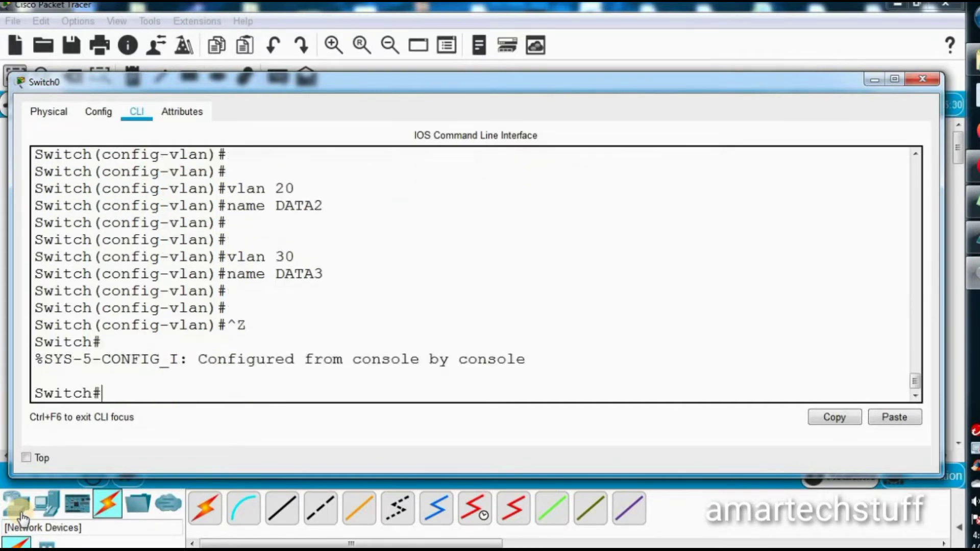
{"action": "key", "text": "Return"}
{"action": "key", "text": "Return"}
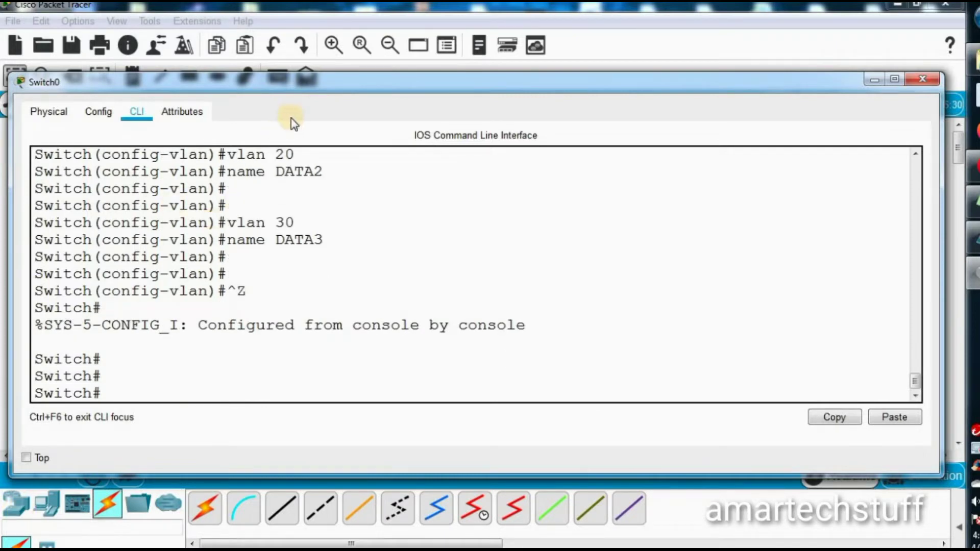
{"action": "key", "text": "Return"}
{"action": "key", "text": "Return"}
{"action": "key", "text": "Return"}
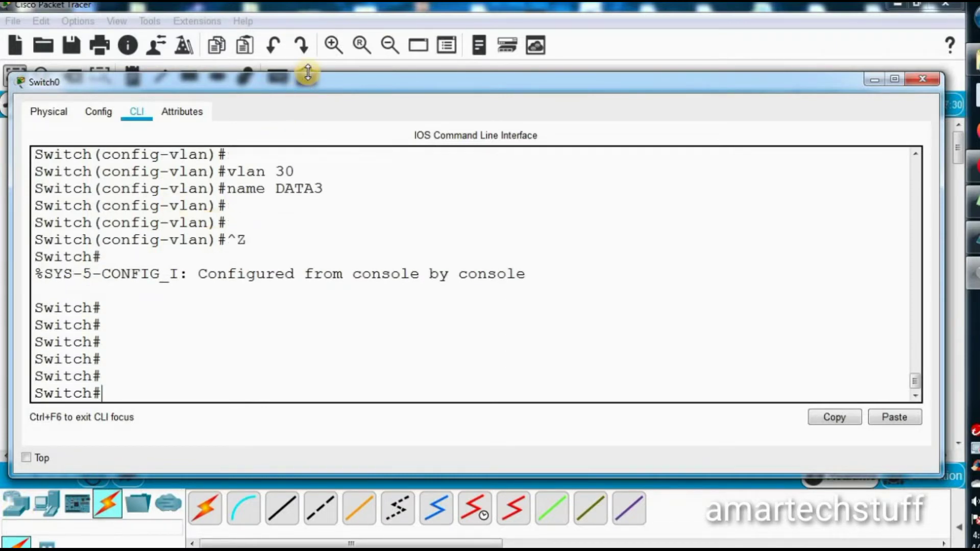
{"action": "left_click_drag", "start_coordinate": [307, 74], "coordinate": [308, 85]}
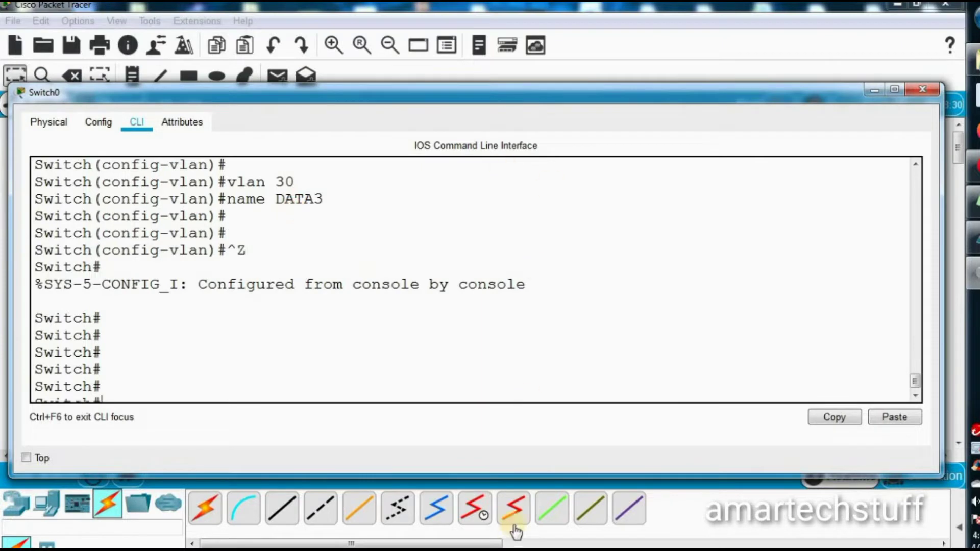
{"action": "left_click", "coordinate": [757, 495]}
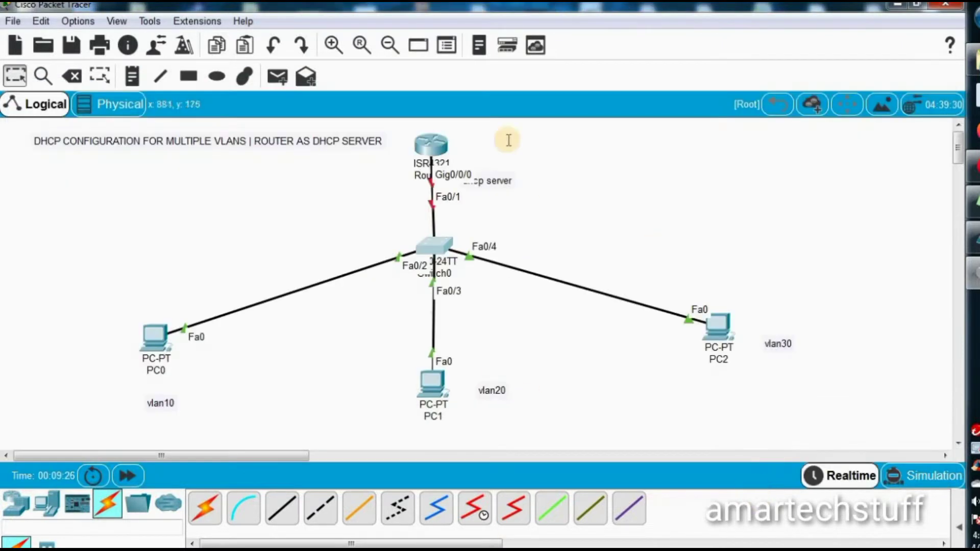
- Add a note in the empty area beside the router reading "VLAN 10 --> FA0/2", "----10.0.0.0/24" and "10.0.0.1"
{"action": "left_click", "coordinate": [133, 76]}
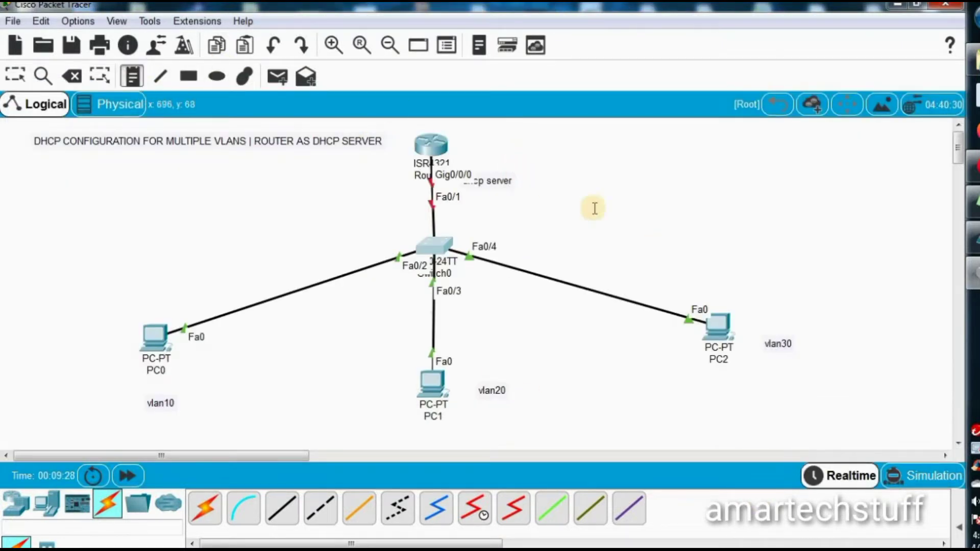
{"action": "left_click", "coordinate": [626, 154]}
{"action": "type", "text": "VLAN"}
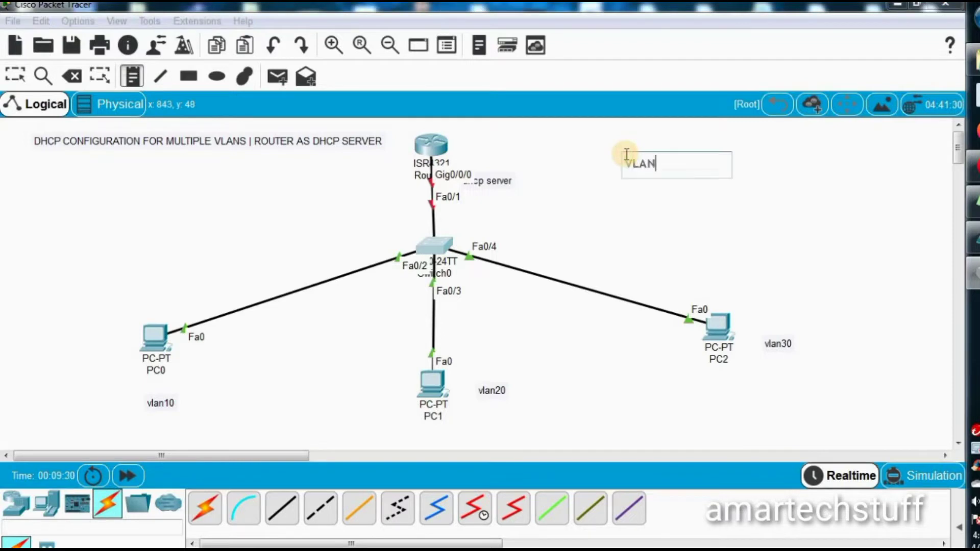
{"action": "type", "text": " 10 --> FA0/2"}
{"action": "key", "text": "Return"}
{"action": "type", "text": "----10.0.0"}
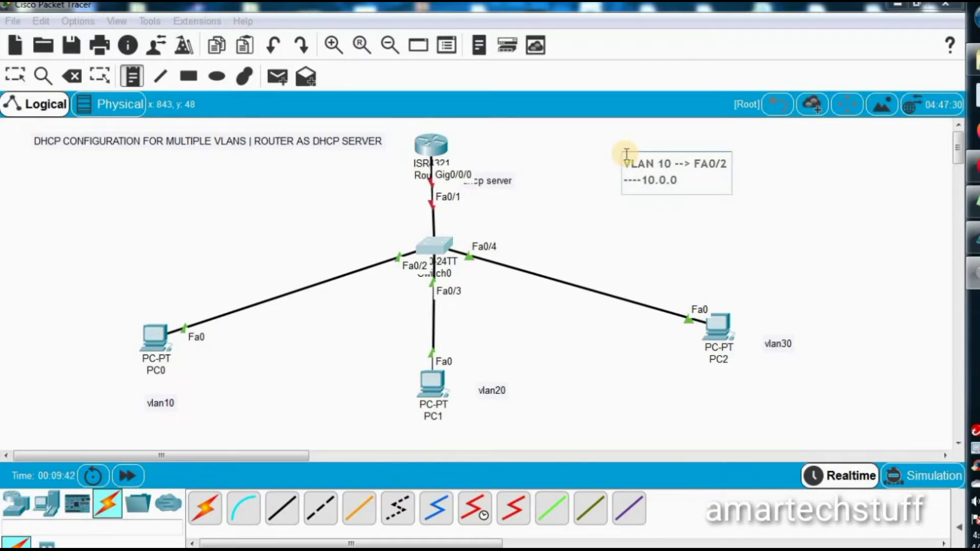
{"action": "type", "text": ".0/24 "}
{"action": "type", "text": "10.0"}
{"action": "type", "text": ".0"}
{"action": "type", "text": ".1"}
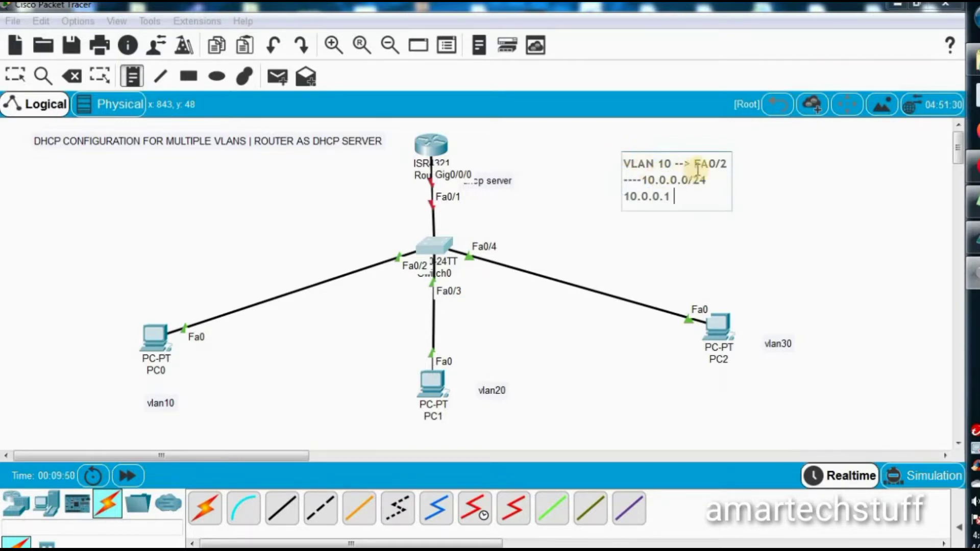
- Extend the note with a separate VLAN 20 block reading "VLAN 20 -- FA0/3", "----20.0.0.0/24" and "20.0.0.1"
{"action": "key", "text": "Return"}
{"action": "key", "text": "Return"}
{"action": "type", "text": "VLAN 20 "}
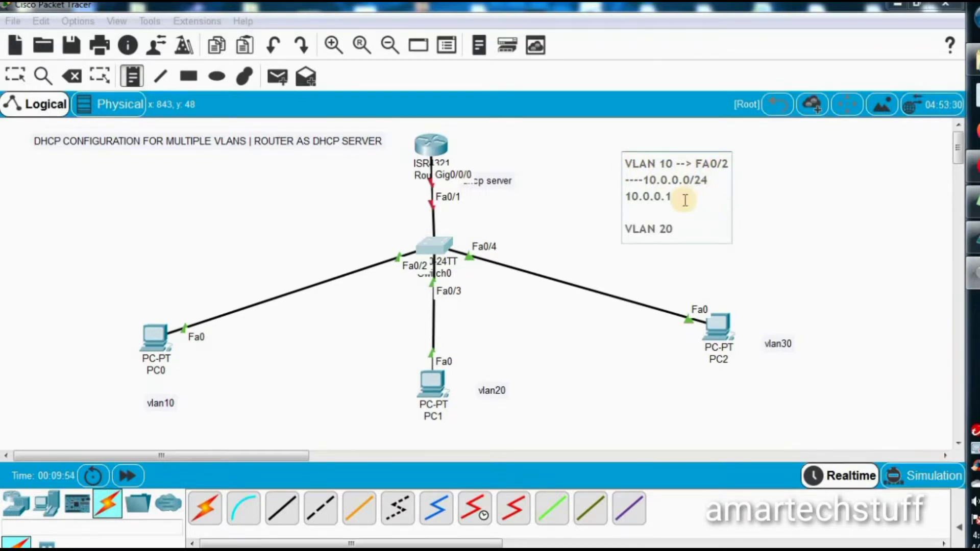
{"action": "type", "text": "-- FA0/3"}
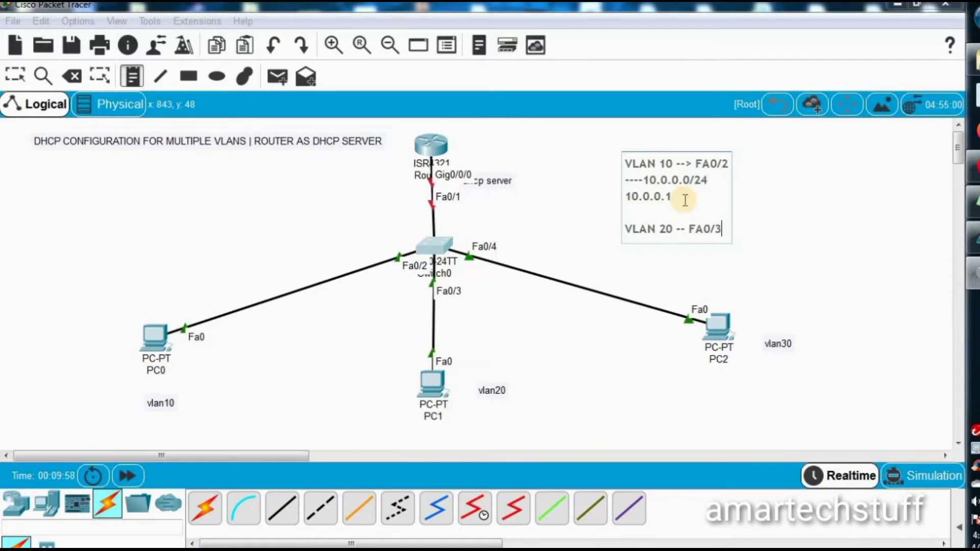
{"action": "key", "text": "Return"}
{"action": "type", "text": "--"}
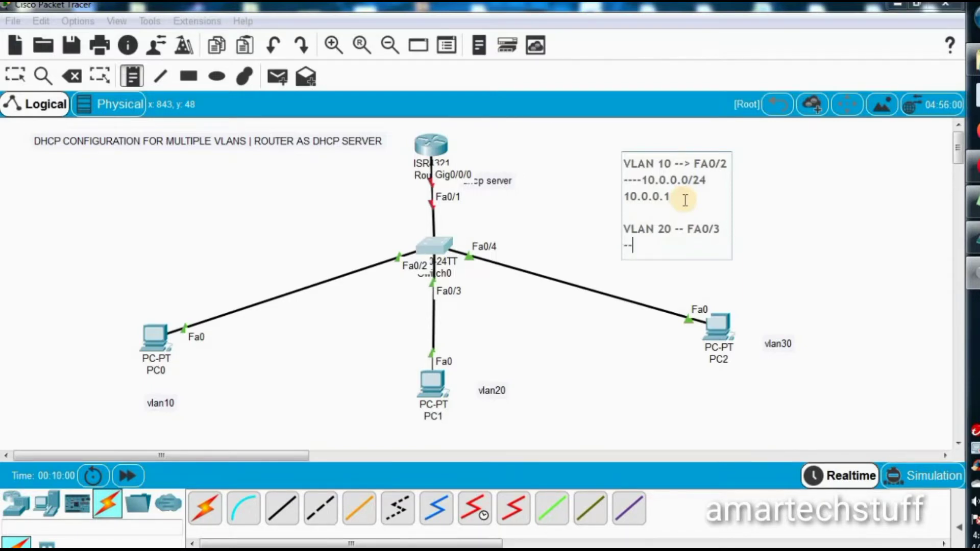
{"action": "type", "text": "--10.0"}
{"action": "key", "text": "BackSpace"}
{"action": "key", "text": "BackSpace"}
{"action": "key", "text": "BackSpace"}
{"action": "key", "text": "BackSpace"}
{"action": "key", "text": "BackSpace"}
{"action": "type", "text": "20.0.0"}
{"action": "type", "text": ".0/24"}
{"action": "type", "text": " 20.0."}
{"action": "type", "text": "0.1"}
- Add a VLAN 30 block to the note reading "VLAN 30 - FA0/4", "-30.0.0.0/24" and "30.0.0.1", and finish the note
{"action": "key", "text": "Return"}
{"action": "key", "text": "Return"}
{"action": "type", "text": "V"}
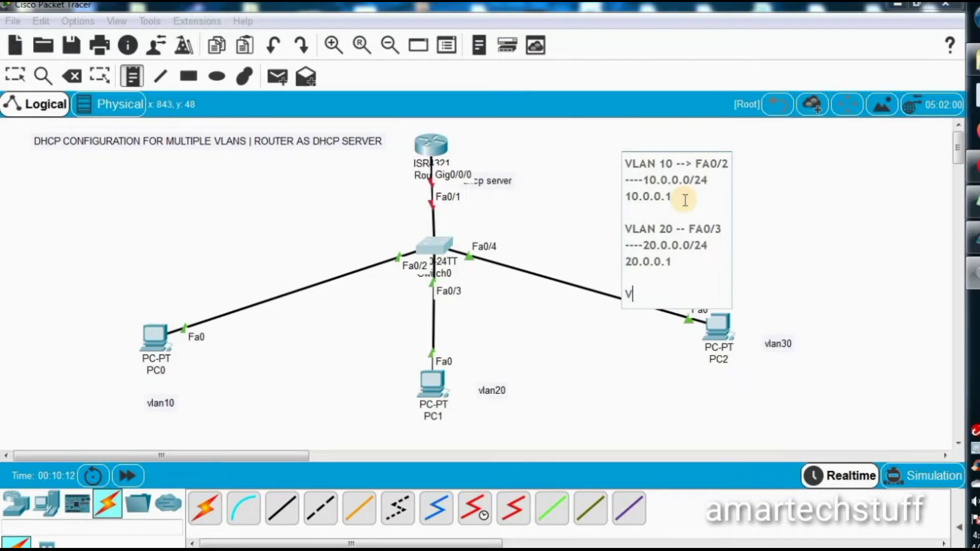
{"action": "type", "text": "LAN 30 - FA0"}
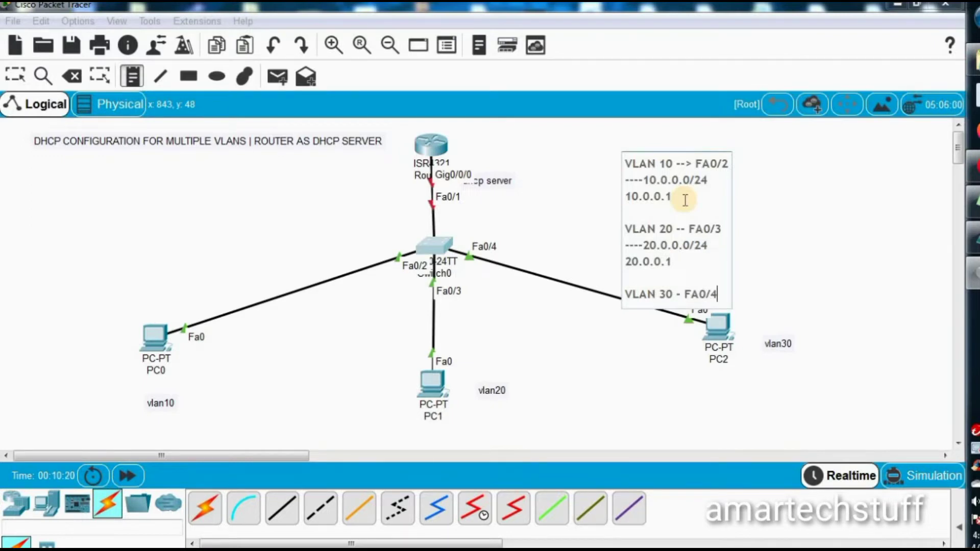
{"action": "type", "text": "/4"}
{"action": "key", "text": "Return"}
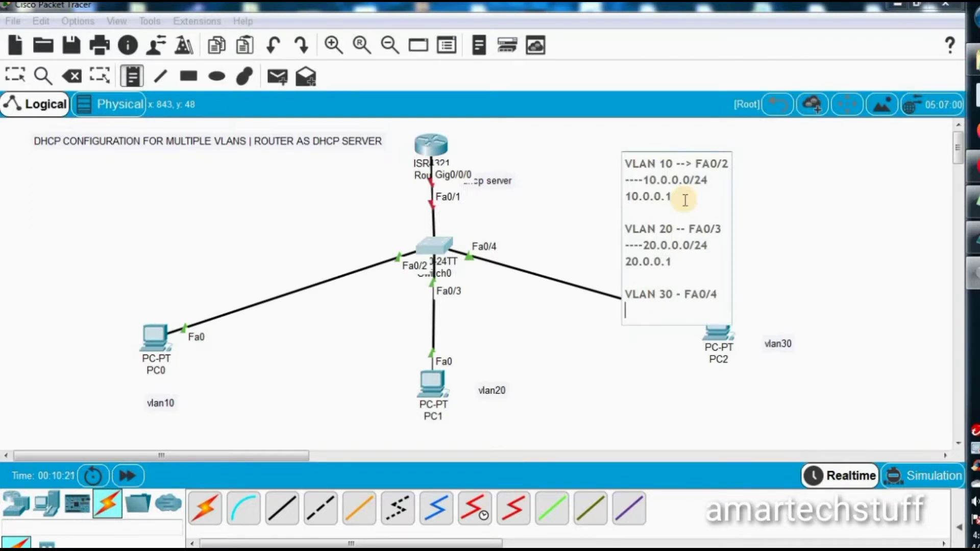
{"action": "type", "text": "-30.0.0.0/24"}
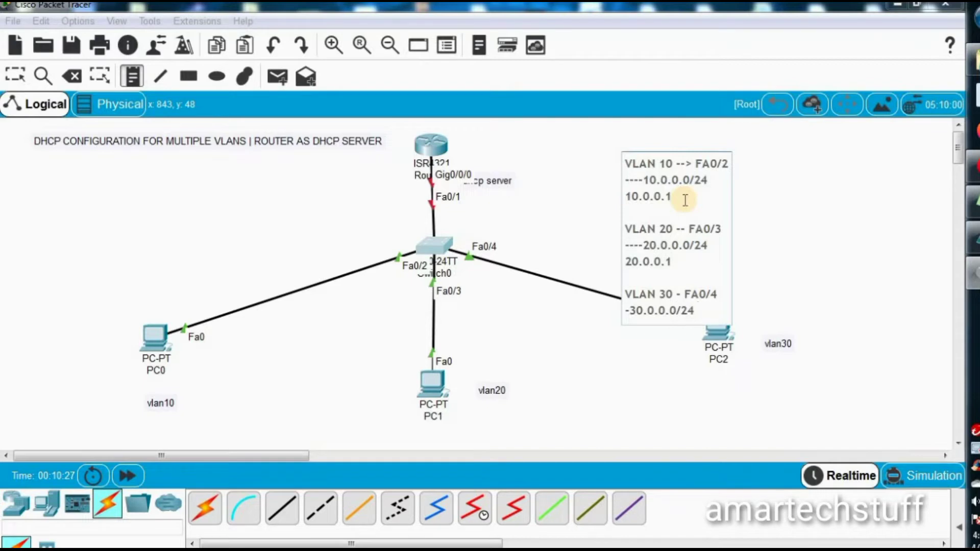
{"action": "type", "text": " 30.0.0.1"}
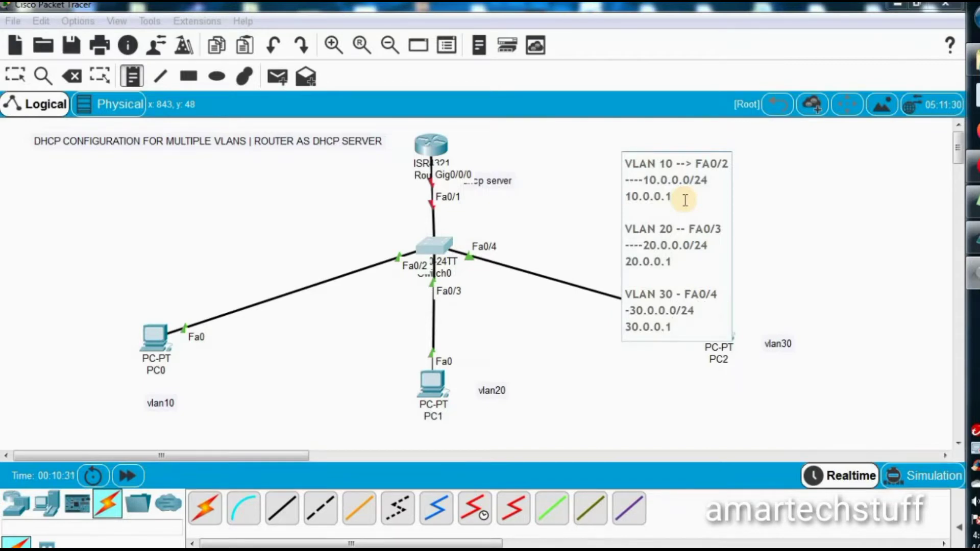
{"action": "left_click", "coordinate": [786, 250]}
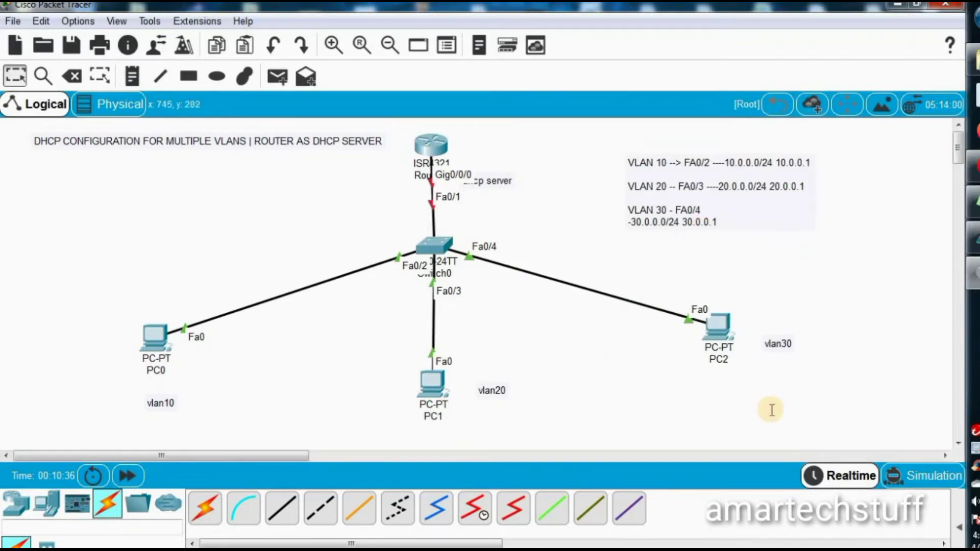
- Return to the Switch0 command line and enter global configuration mode from the terminal
{"action": "mouse_move", "coordinate": [974, 276]}
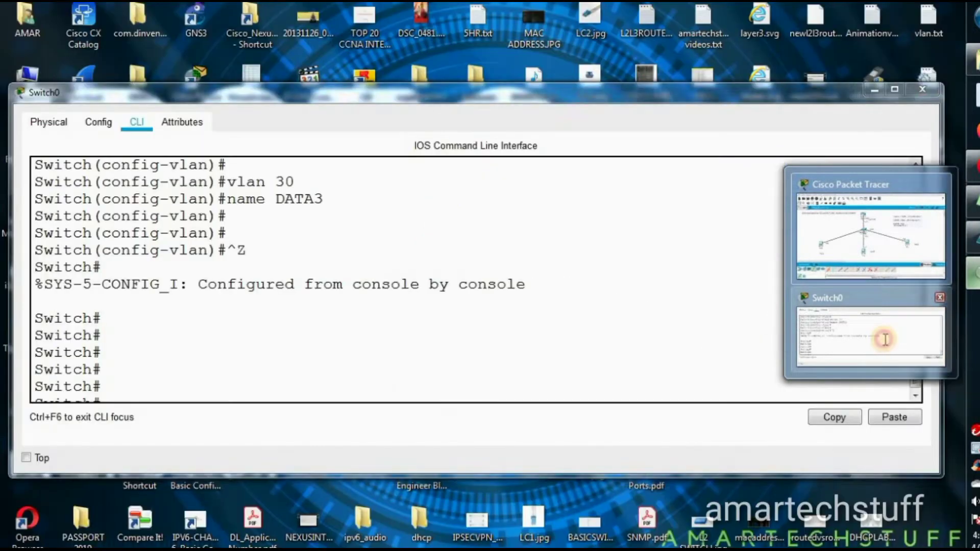
{"action": "left_click", "coordinate": [883, 339]}
{"action": "key", "text": "Return"}
{"action": "key", "text": "Return"}
{"action": "key", "text": "Return"}
{"action": "key", "text": "Return"}
{"action": "type", "text": "CON"}
{"action": "key", "text": "BackSpace"}
{"action": "key", "text": "BackSpace"}
{"action": "key", "text": "BackSpace"}
{"action": "type", "text": "config"}
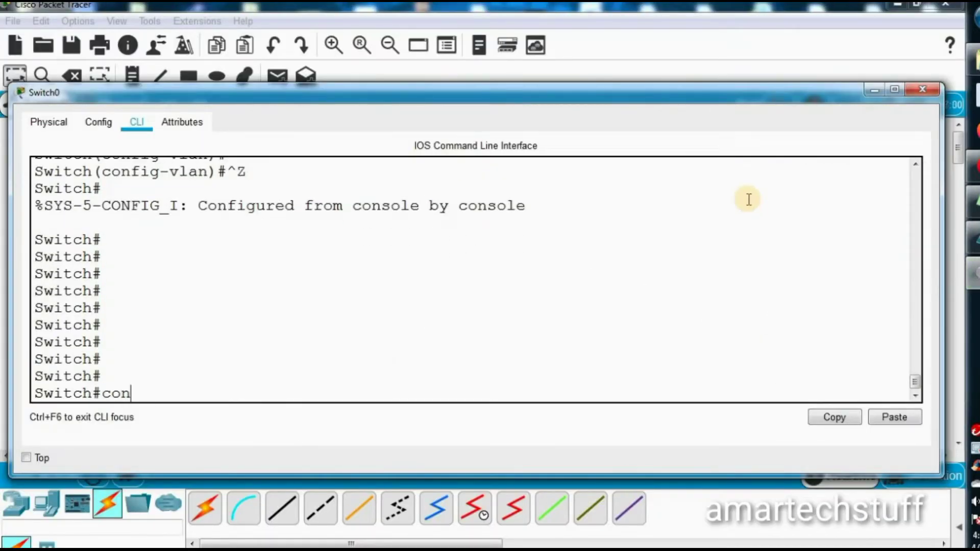
{"action": "key", "text": "Return"}
{"action": "key", "text": "Return"}
{"action": "key", "text": "Return"}
- Enable interface fa0/2 on Switch0 with no shutdown
{"action": "type", "text": "int fa0/"}
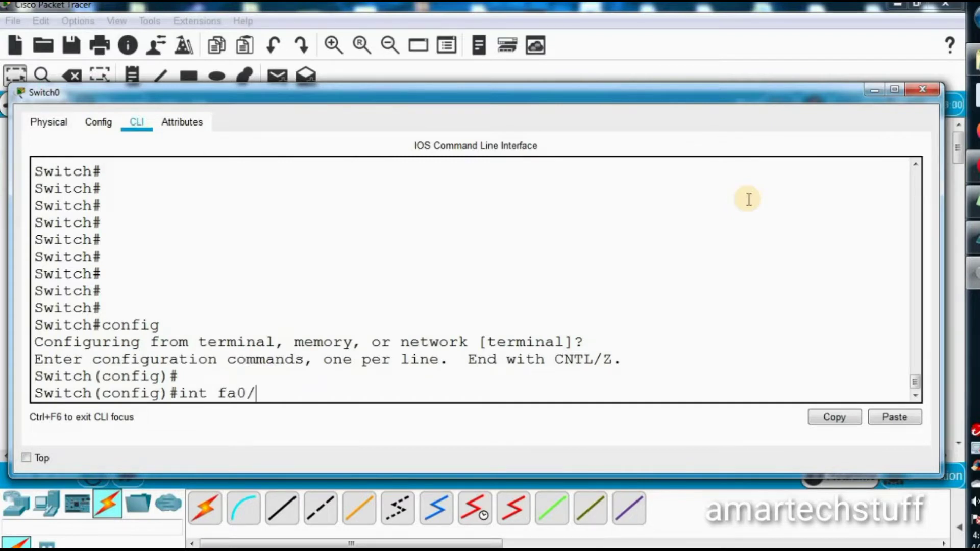
{"action": "key", "text": "Return"}
{"action": "type", "text": "no sh"}
{"action": "key", "text": "Tab"}
{"action": "key", "text": "Return"}
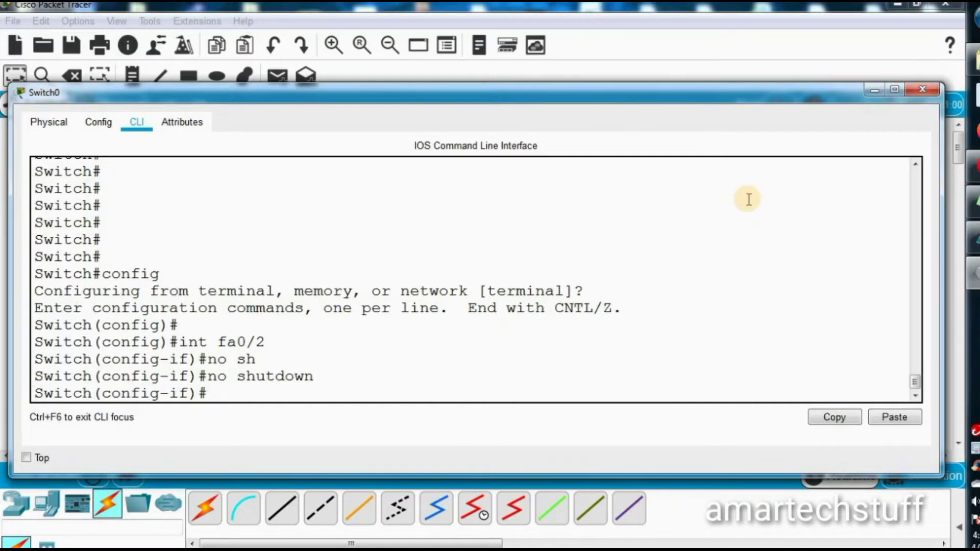
{"action": "key", "text": "Return"}
{"action": "key", "text": "Return"}
- Set interface fa0/2 to switchport mode access
{"action": "type", "text": "swi"}
{"action": "key", "text": "Tab"}
{"action": "type", "text": "mod"}
{"action": "key", "text": "Tab"}
{"action": "type", "text": "access"}
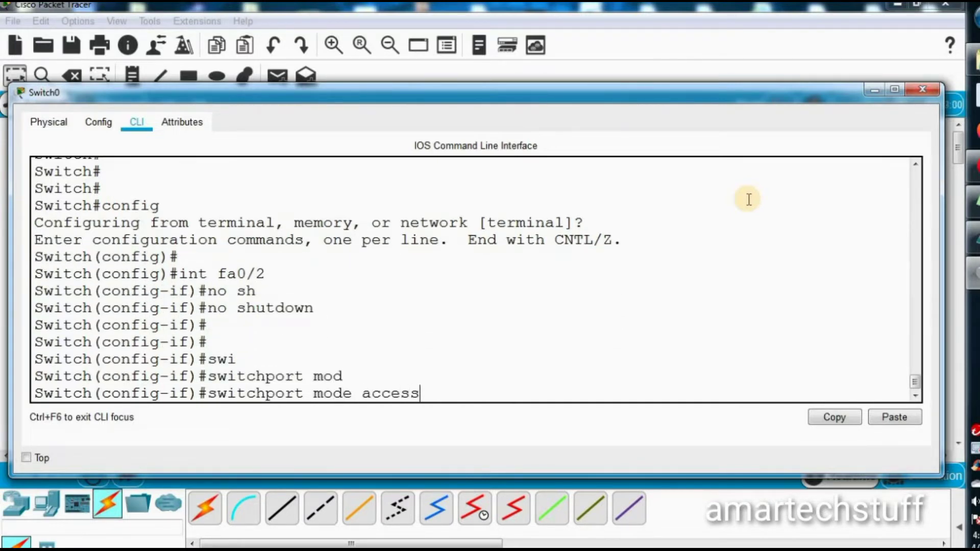
{"action": "key", "text": "Tab"}
{"action": "key", "text": "Return"}
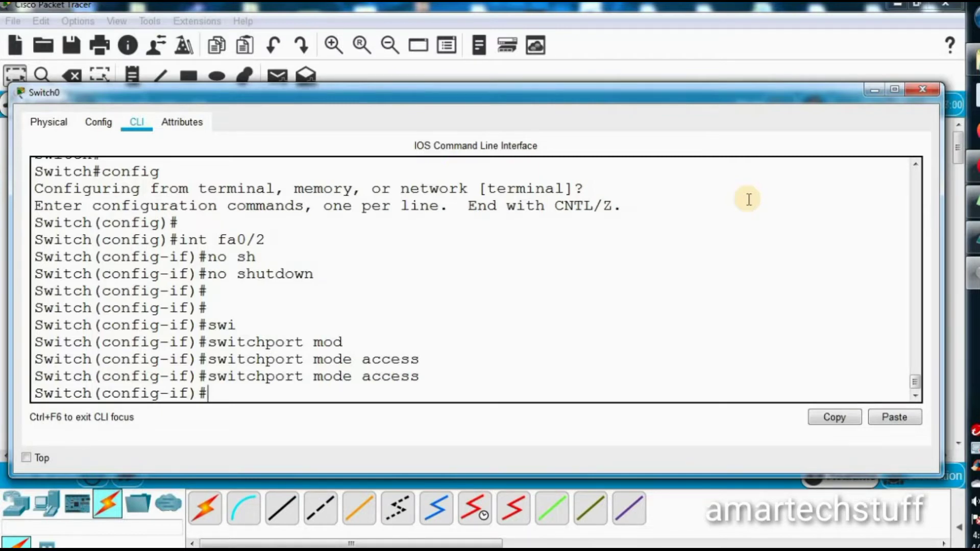
- Assign interface fa0/2 to access VLAN 10
{"action": "type", "text": "iwt"}
{"action": "key", "text": "BackSpace"}
{"action": "key", "text": "BackSpace"}
{"action": "type", "text": "wi"}
{"action": "key", "text": "BackSpace"}
{"action": "key", "text": "BackSpace"}
{"action": "key", "text": "BackSpace"}
{"action": "type", "text": "wi"}
{"action": "key", "text": "Tab"}
{"action": "type", "text": "cce"}
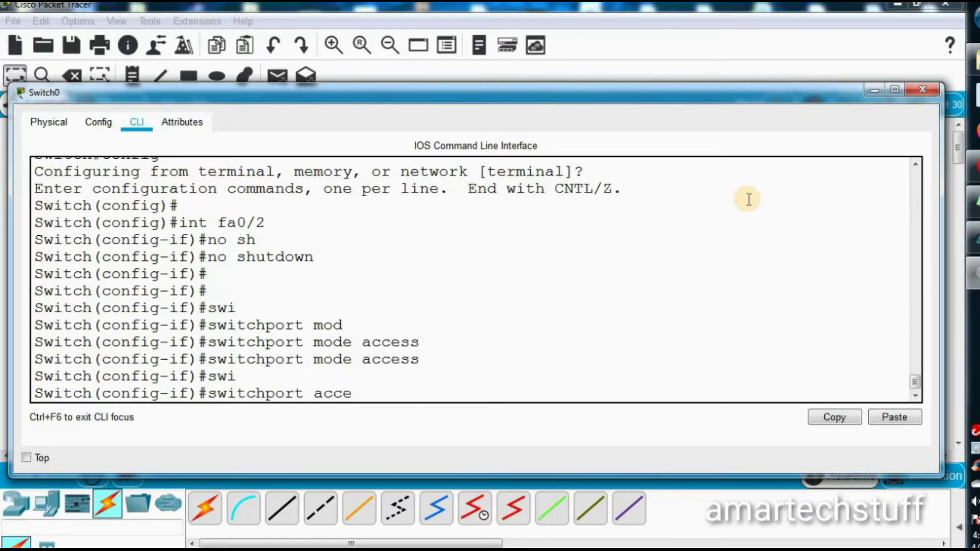
{"action": "key", "text": "Tab"}
{"action": "type", "text": "vlan 10"}
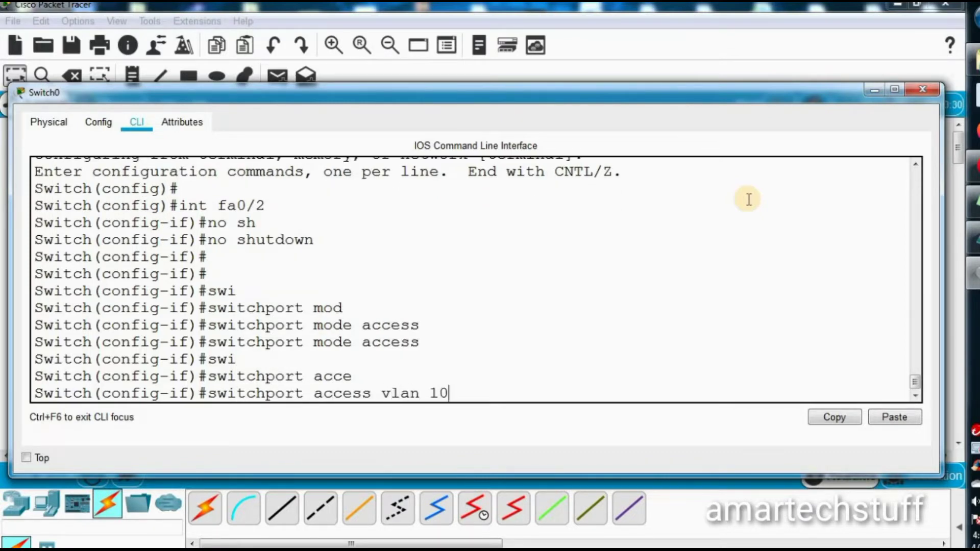
{"action": "key", "text": "Return"}
{"action": "key", "text": "Return"}
{"action": "key", "text": "Return"}
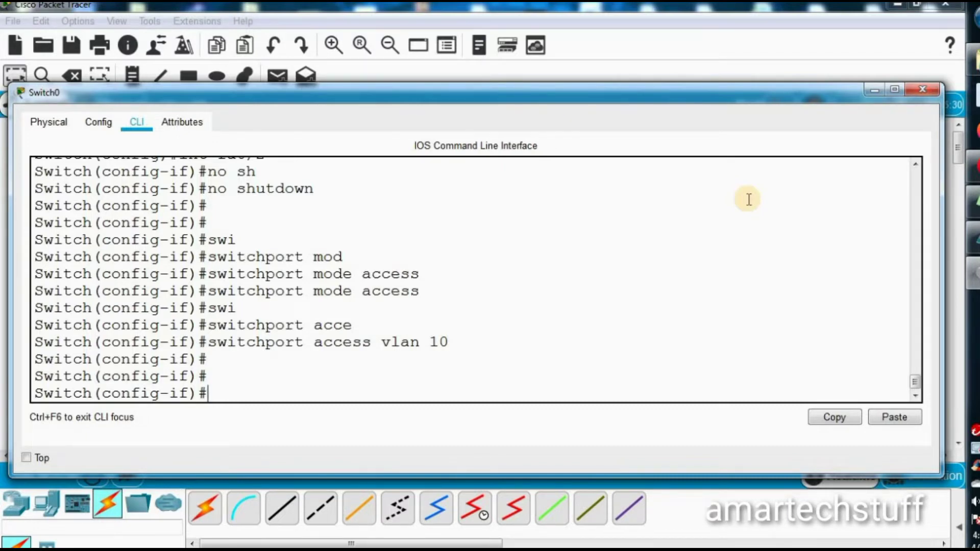
{"action": "key", "text": "Return"}
{"action": "key", "text": "Return"}
{"action": "key", "text": "Return"}
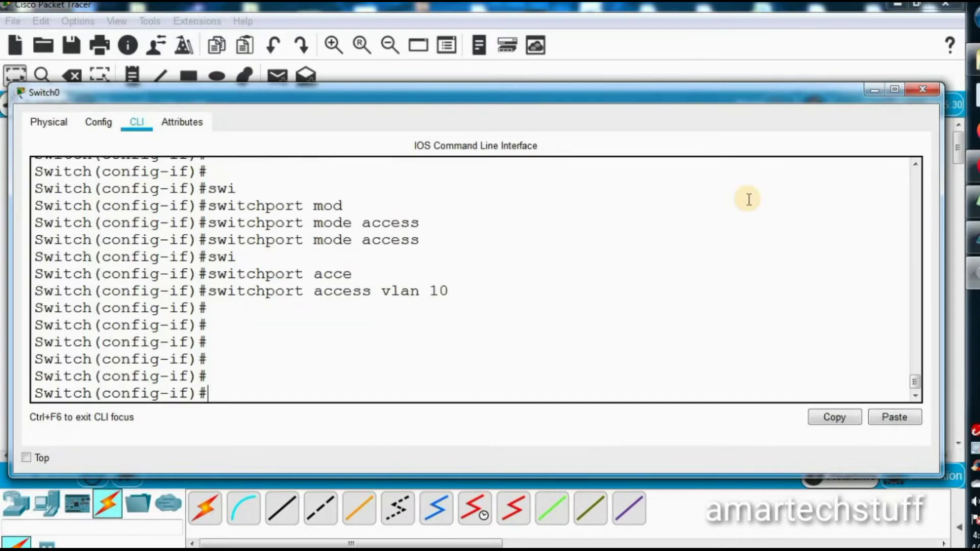
- Switch to interface fa0/3 on Switch0 and enable it with no shutdown
{"action": "type", "text": "int fa"}
{"action": "type", "text": "0/2"}
{"action": "key", "text": "Return"}
{"action": "type", "text": "sno s"}
{"action": "key", "text": "Tab"}
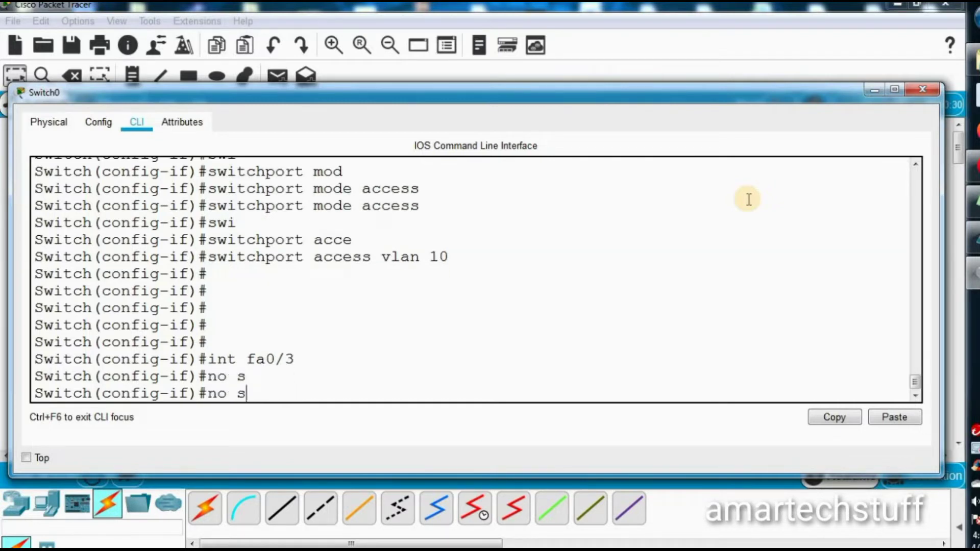
{"action": "type", "text": "h"}
{"action": "key", "text": "Tab"}
{"action": "key", "text": "Return"}
- Set interface fa0/3 to switchport mode access
{"action": "type", "text": "swi"}
{"action": "key", "text": "Tab"}
{"action": "type", "text": "mod"}
{"action": "key", "text": "Tab"}
{"action": "type", "text": "acce"}
{"action": "key", "text": "Tab"}
{"action": "key", "text": "Return"}
- Assign interface fa0/3 to access VLAN 20
{"action": "type", "text": "swi"}
{"action": "key", "text": "Tab"}
{"action": "type", "text": "acc"}
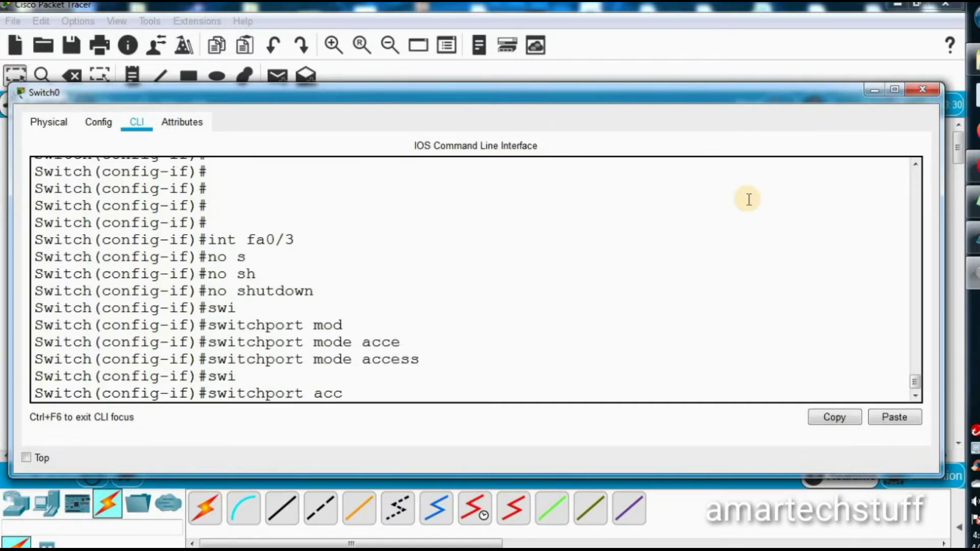
{"action": "key", "text": "Tab"}
{"action": "type", "text": "vlan 20"}
{"action": "key", "text": "Return"}
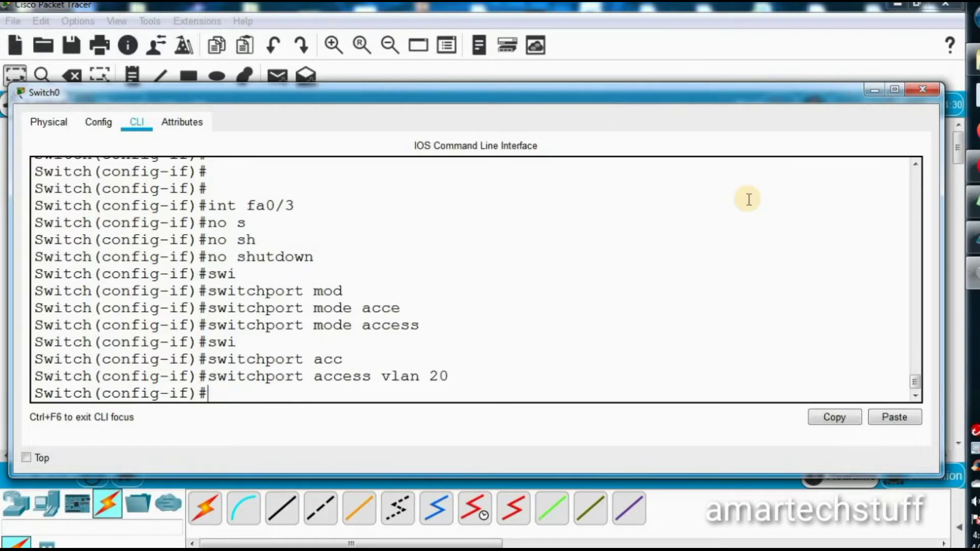
{"action": "key", "text": "Return"}
- Switch to interface fa0/4 on Switch0 and enable it with no shutdown
{"action": "type", "text": "int fa0/4"}
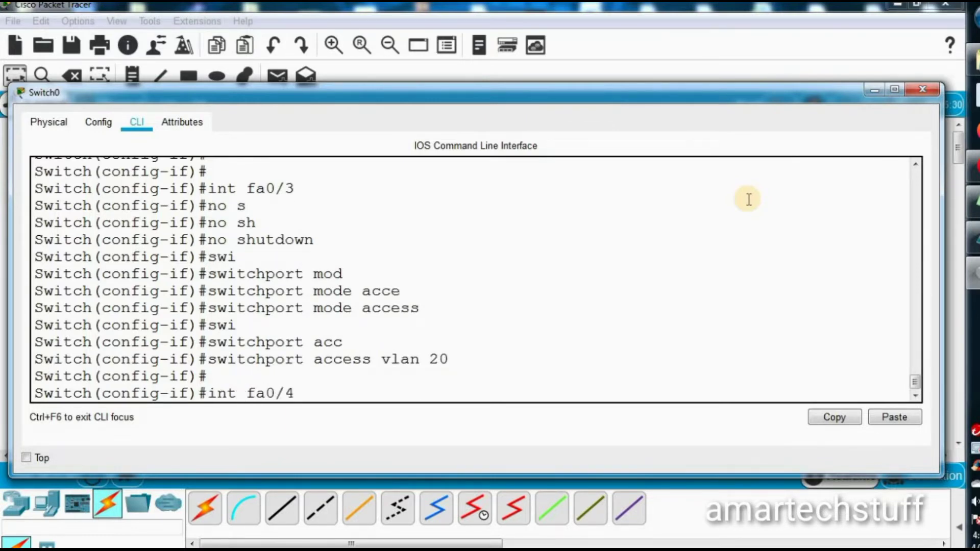
{"action": "key", "text": "BackSpace"}
{"action": "key", "text": "BackSpace"}
{"action": "key", "text": "Return"}
{"action": "type", "text": "no sh"}
{"action": "key", "text": "Tab"}
{"action": "key", "text": "Return"}
- Set interface fa0/4 to switchport mode access
{"action": "type", "text": "swi"}
{"action": "key", "text": "Tab"}
{"action": "type", "text": "mod"}
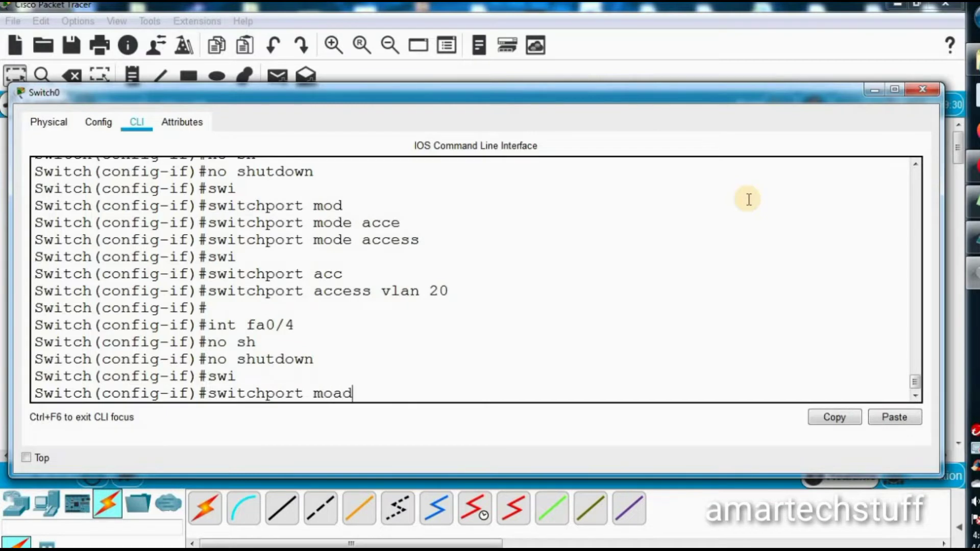
{"action": "key", "text": "Tab"}
{"action": "type", "text": "acc"}
{"action": "key", "text": "Tab"}
{"action": "type", "text": "s"}
{"action": "key", "text": "BackSpace"}
{"action": "key", "text": "Return"}
- Assign interface fa0/4 to access VLAN 30 and leave configuration mode on Switch0
{"action": "type", "text": "sw"}
{"action": "key", "text": "Tab"}
{"action": "type", "text": "ac"}
{"action": "key", "text": "Tab"}
{"action": "type", "text": "v"}
{"action": "type", "text": "al"}
{"action": "key", "text": "BackSpace"}
{"action": "key", "text": "BackSpace"}
{"action": "type", "text": "lan 30"}
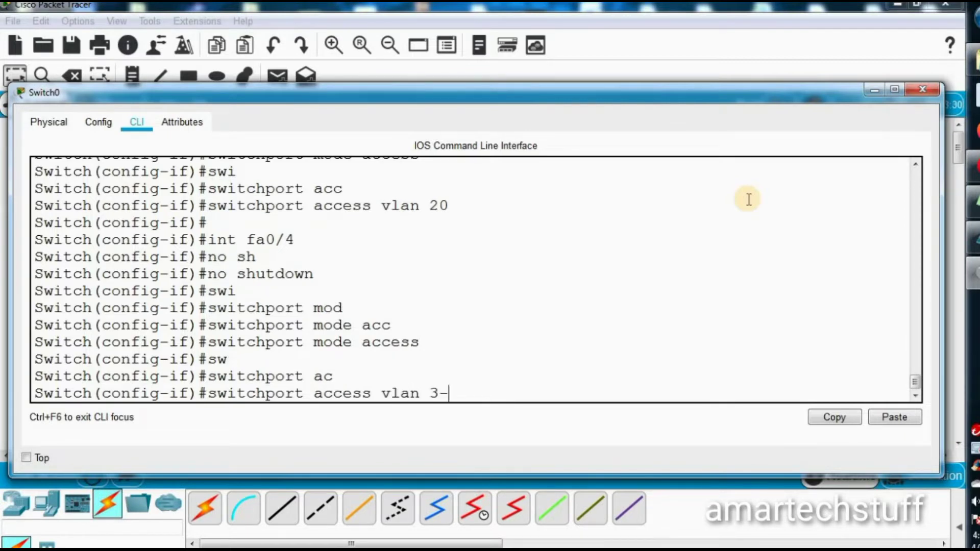
{"action": "key", "text": "Return"}
{"action": "key", "text": "Return"}
{"action": "key", "text": "Return"}
{"action": "key", "text": "ctrl+z"}
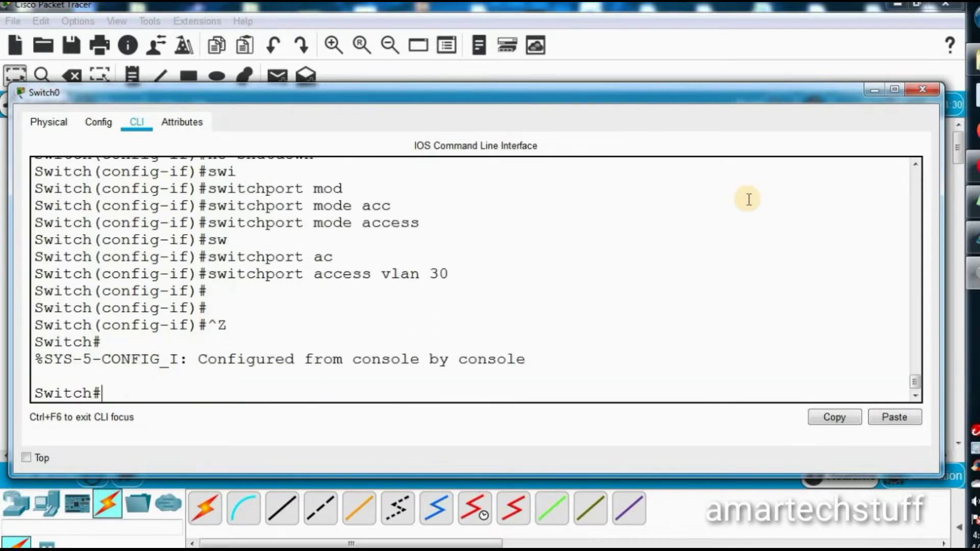
- Display the VLAN table on Switch0 and examine the port assignments of VLANs 10, 20 and 30 through to its end
{"action": "key", "text": "Return"}
{"action": "key", "text": "Return"}
{"action": "key", "text": "Return"}
{"action": "key", "text": "Return"}
{"action": "key", "text": "Return"}
{"action": "key", "text": "Return"}
{"action": "key", "text": "Return"}
{"action": "key", "text": "Return"}
{"action": "key", "text": "Return"}
{"action": "key", "text": "Return"}
{"action": "key", "text": "Return"}
{"action": "key", "text": "Return"}
{"action": "key", "text": "Return"}
{"action": "key", "text": "Return"}
{"action": "type", "text": "sh vlan"}
{"action": "key", "text": "Return"}
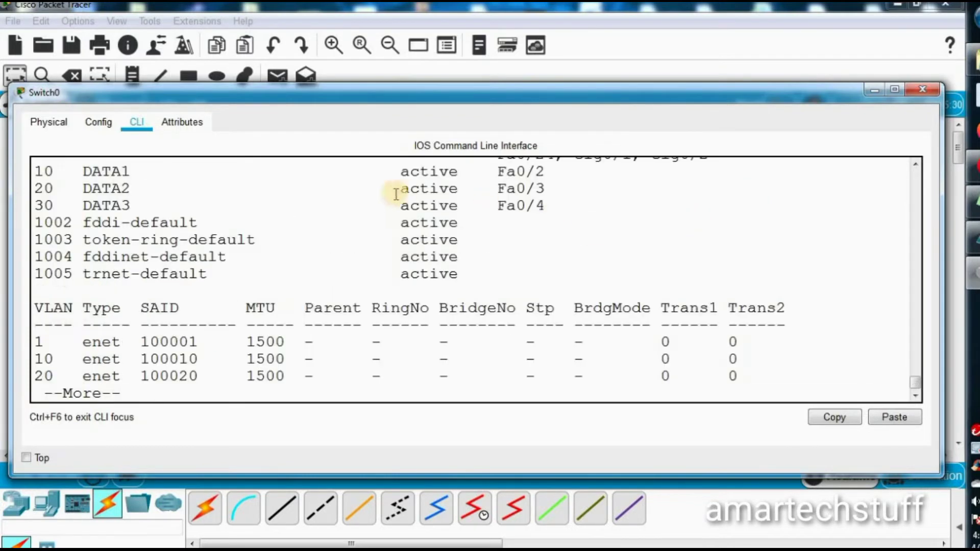
{"action": "left_click_drag", "start_coordinate": [39, 174], "coordinate": [567, 208]}
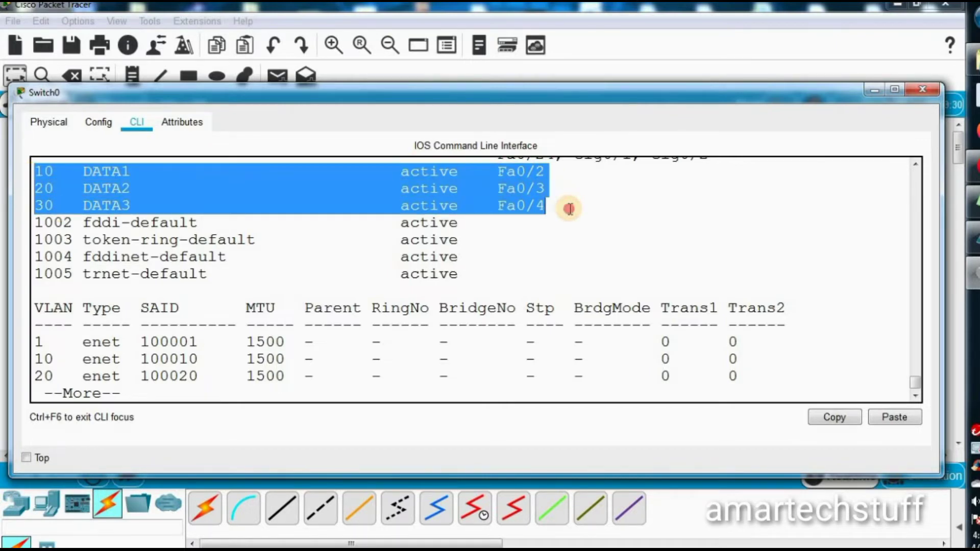
{"action": "left_click", "coordinate": [569, 208]}
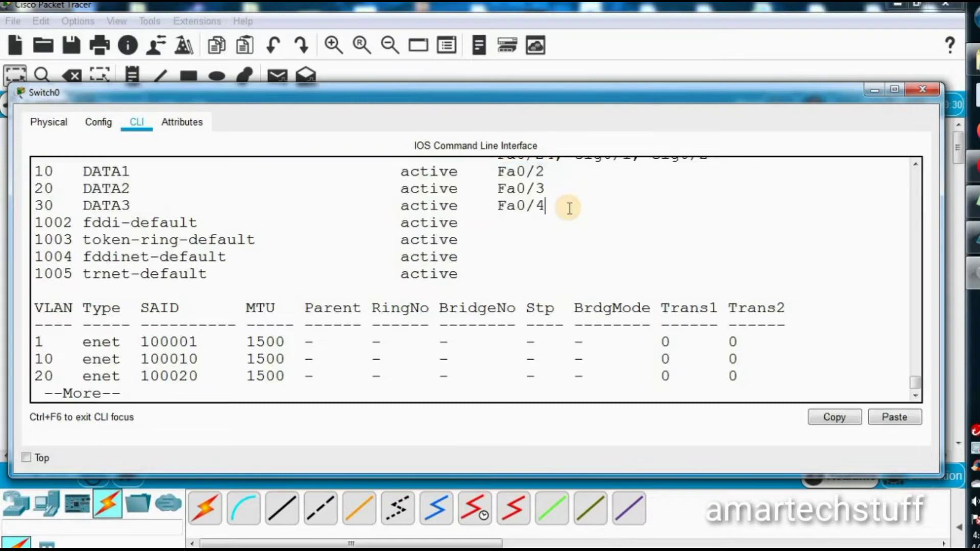
{"action": "key", "text": "space"}
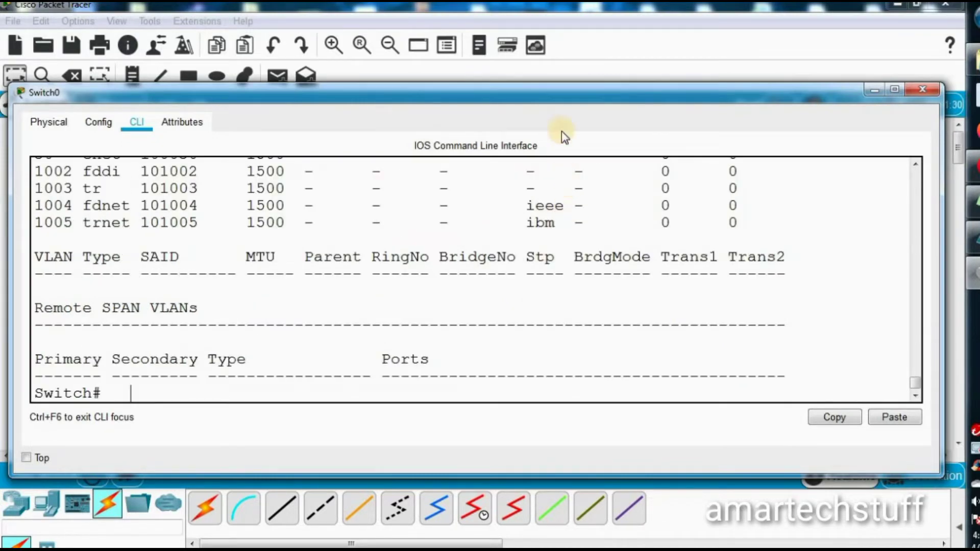
- Bring the topology workspace to the front and add a note reading "access" between the PC0 and PC1 links
{"action": "left_click_drag", "start_coordinate": [561, 94], "coordinate": [575, 353]}
{"action": "left_click", "coordinate": [372, 304]}
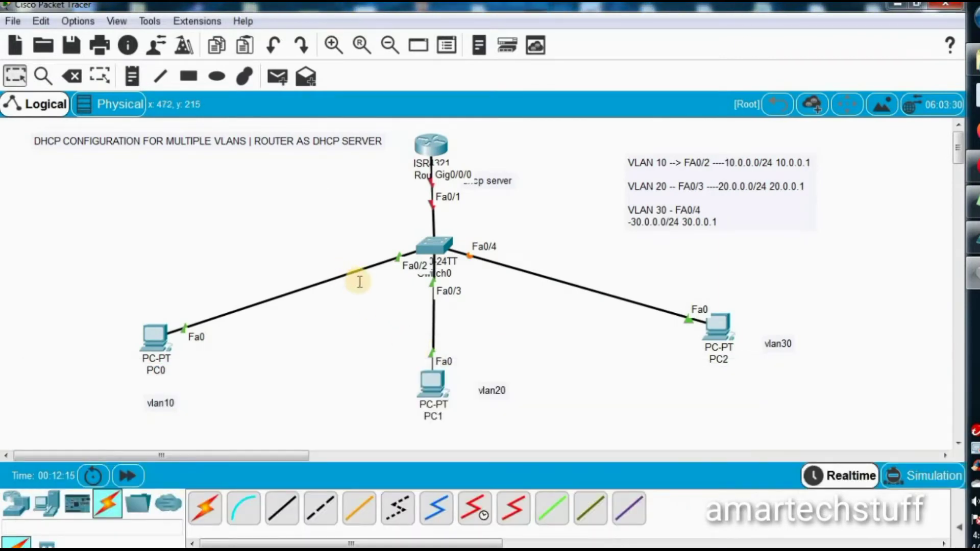
{"action": "left_click", "coordinate": [132, 76]}
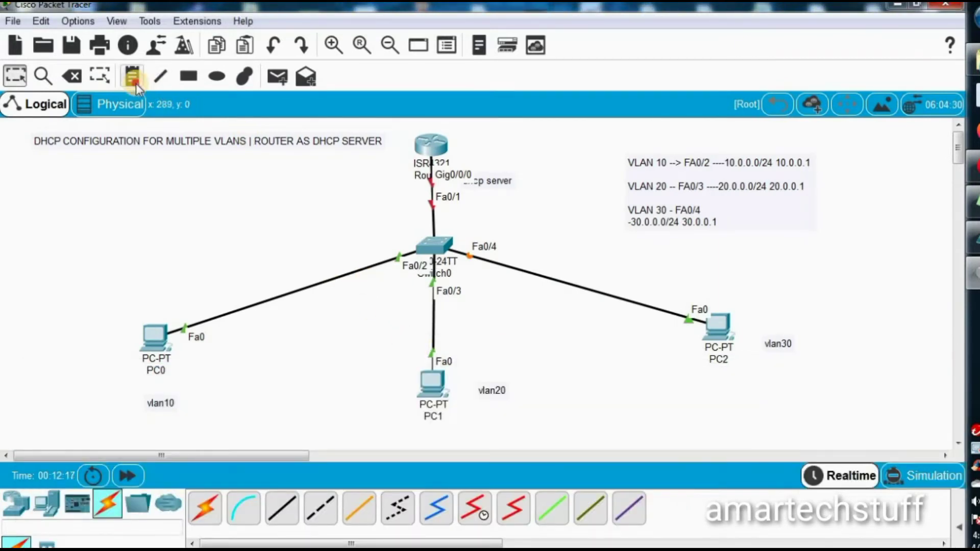
{"action": "left_click", "coordinate": [324, 293]}
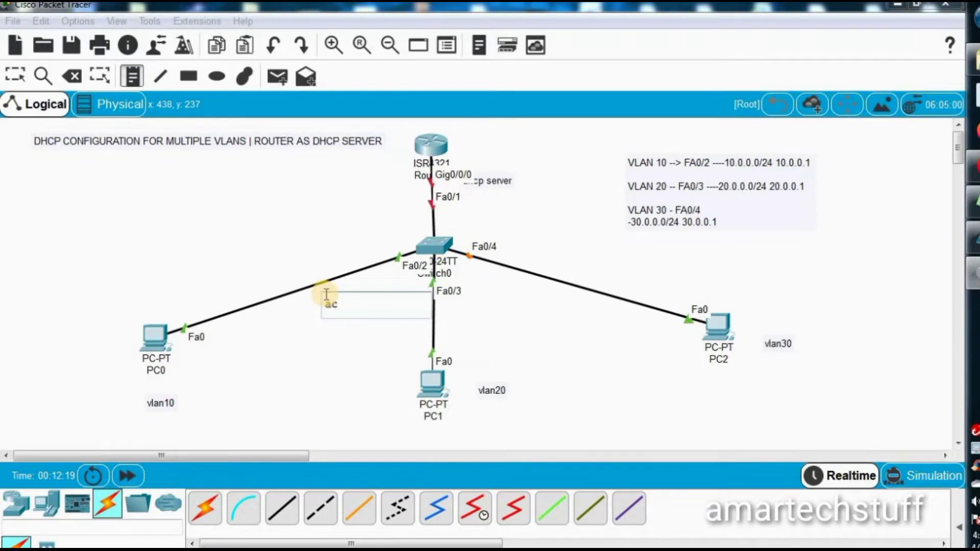
{"action": "type", "text": "access"}
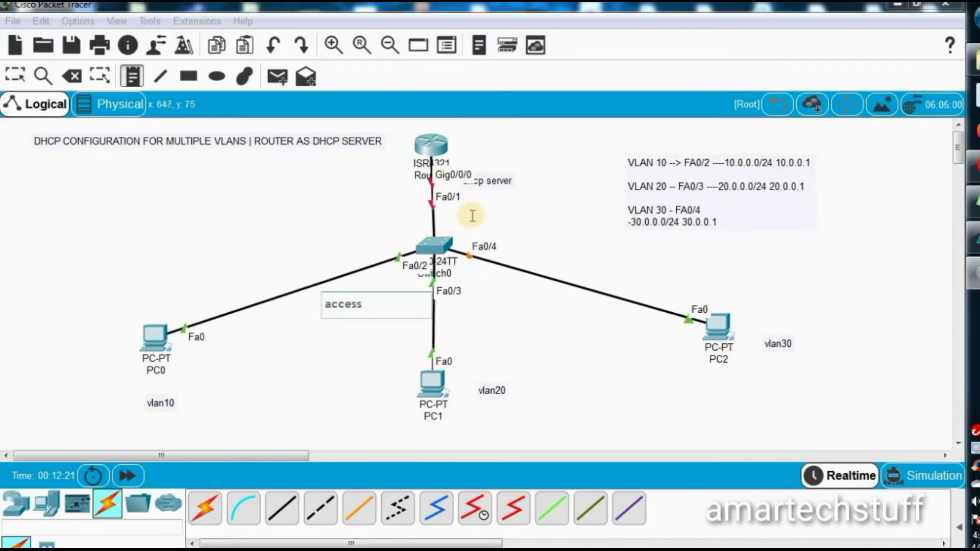
{"action": "left_click", "coordinate": [447, 213]}
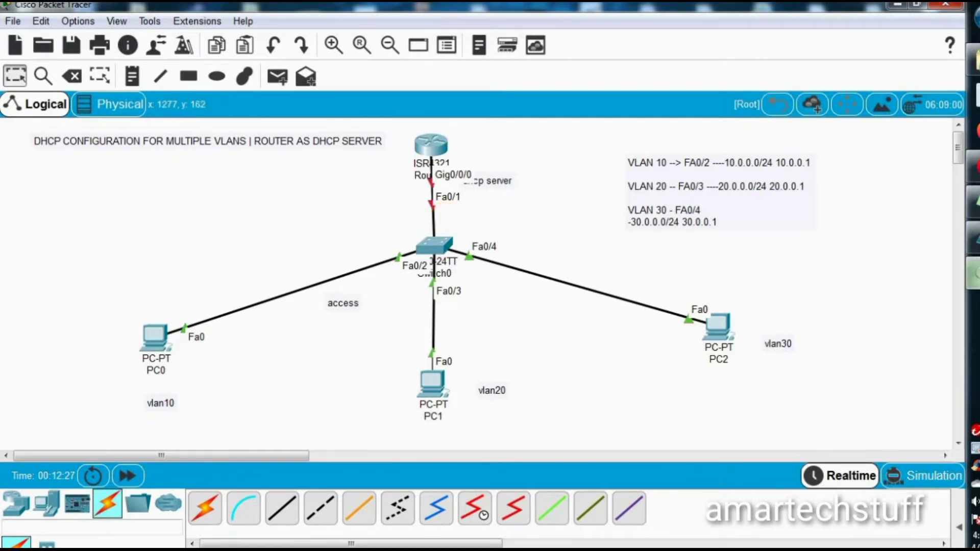
- Add a note reading "trunk" beside the link between the router and Switch0
{"action": "left_click", "coordinate": [131, 76]}
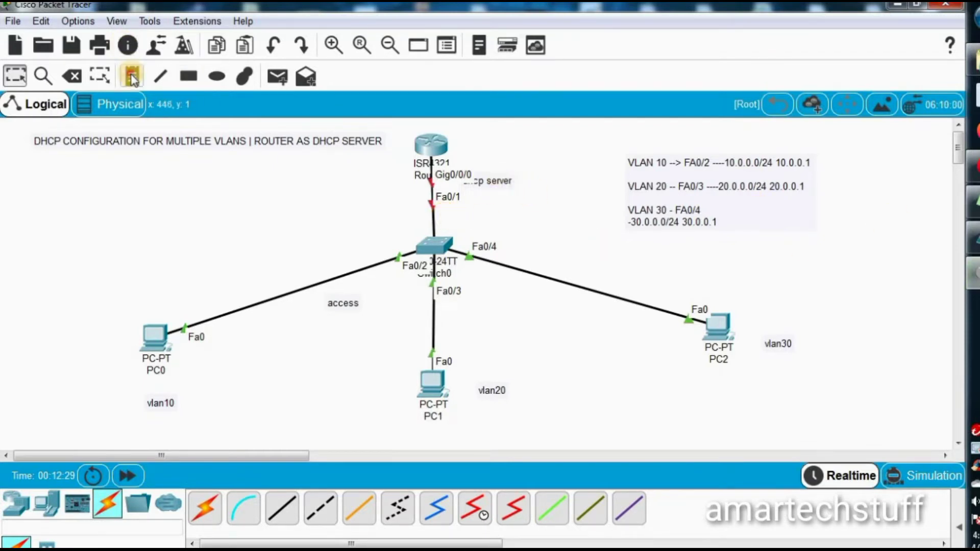
{"action": "left_click", "coordinate": [452, 221]}
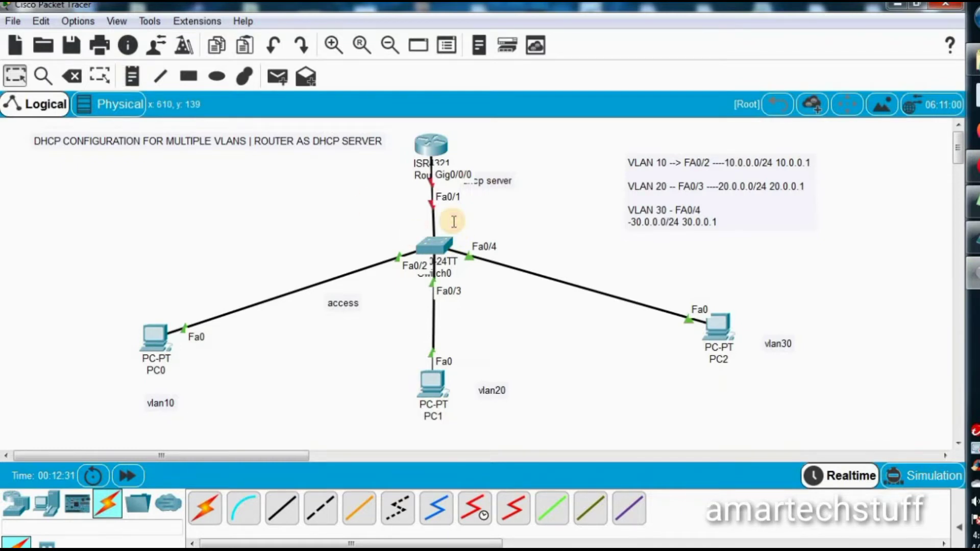
{"action": "left_click", "coordinate": [132, 76]}
{"action": "left_click", "coordinate": [447, 209]}
{"action": "type", "text": "trun"}
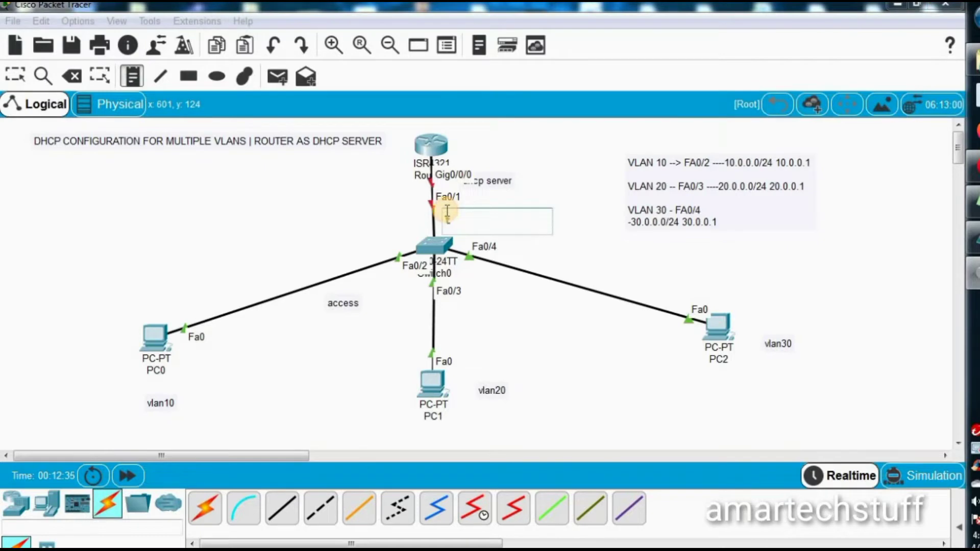
{"action": "type", "text": "k"}
{"action": "left_click", "coordinate": [565, 365]}
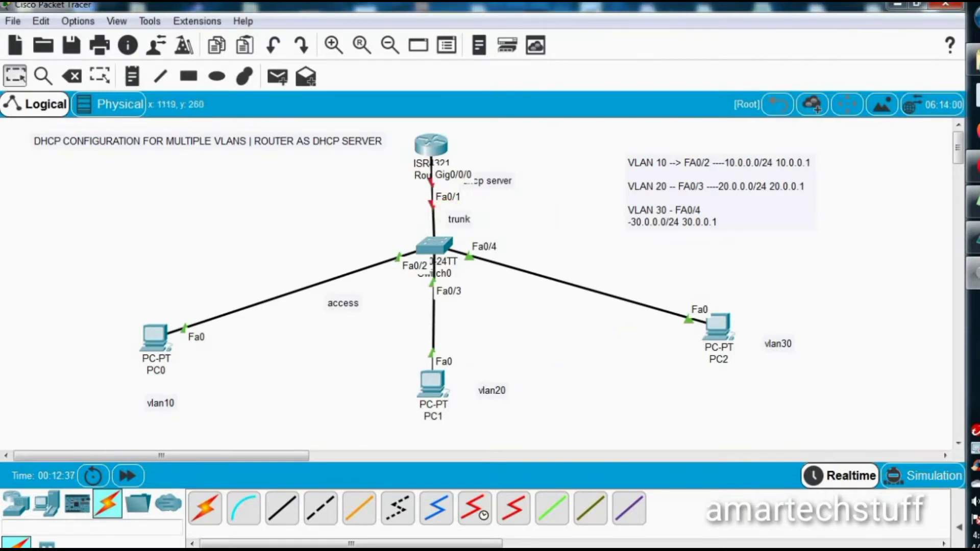
- Bring Switch0's command line to the front over the topology and enter global configuration mode
{"action": "mouse_move", "coordinate": [972, 278]}
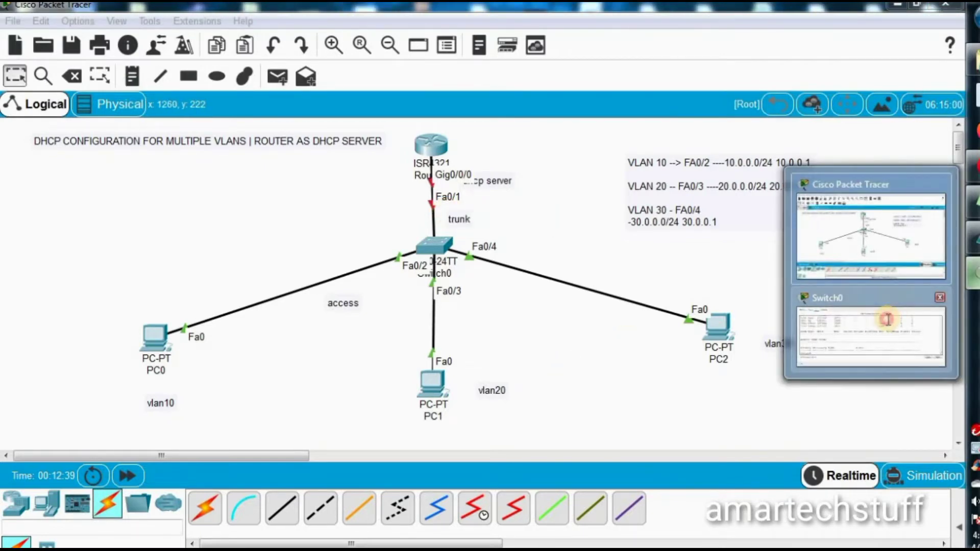
{"action": "left_click", "coordinate": [887, 326]}
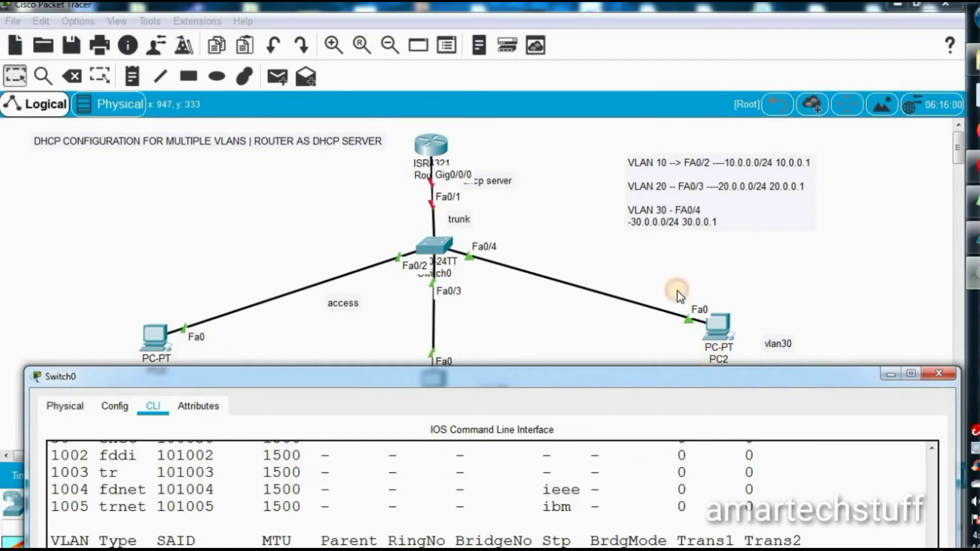
{"action": "left_click_drag", "start_coordinate": [693, 376], "coordinate": [682, 93]}
{"action": "key", "text": "Return"}
{"action": "key", "text": "Return"}
{"action": "key", "text": "Return"}
{"action": "key", "text": "Return"}
{"action": "key", "text": "Return"}
{"action": "key", "text": "Return"}
{"action": "key", "text": "Return"}
{"action": "key", "text": "Return"}
{"action": "key", "text": "Return"}
{"action": "key", "text": "Return"}
{"action": "type", "text": "config"}
{"action": "key", "text": "Return"}
{"action": "key", "text": "Return"}
{"action": "key", "text": "Return"}
- Enter interface fa0/1 on Switch0 and enable it with no shutdown
{"action": "type", "text": "int fa0"}
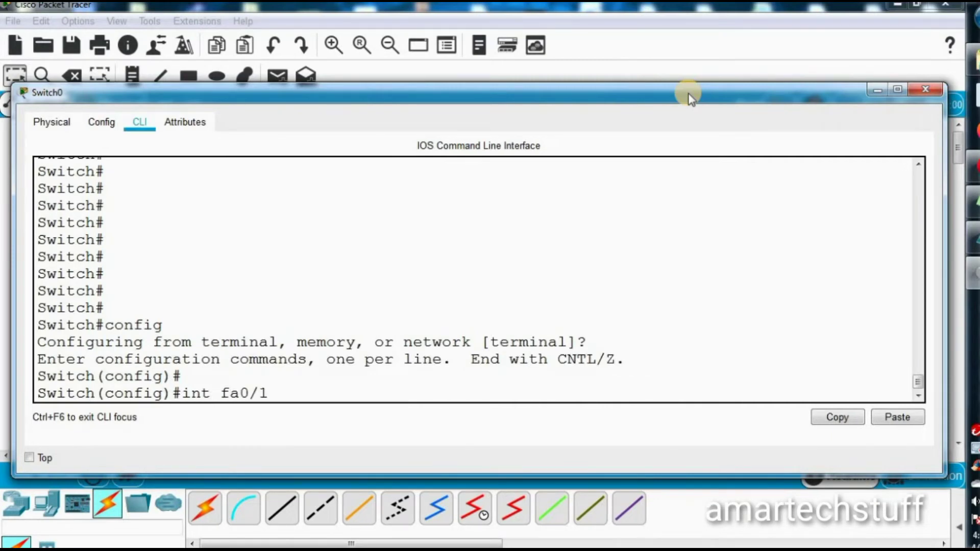
{"action": "type", "text": "/1"}
{"action": "key", "text": "Return"}
{"action": "key", "text": "Return"}
{"action": "key", "text": "Return"}
{"action": "type", "text": "no sh"}
{"action": "key", "text": "Tab"}
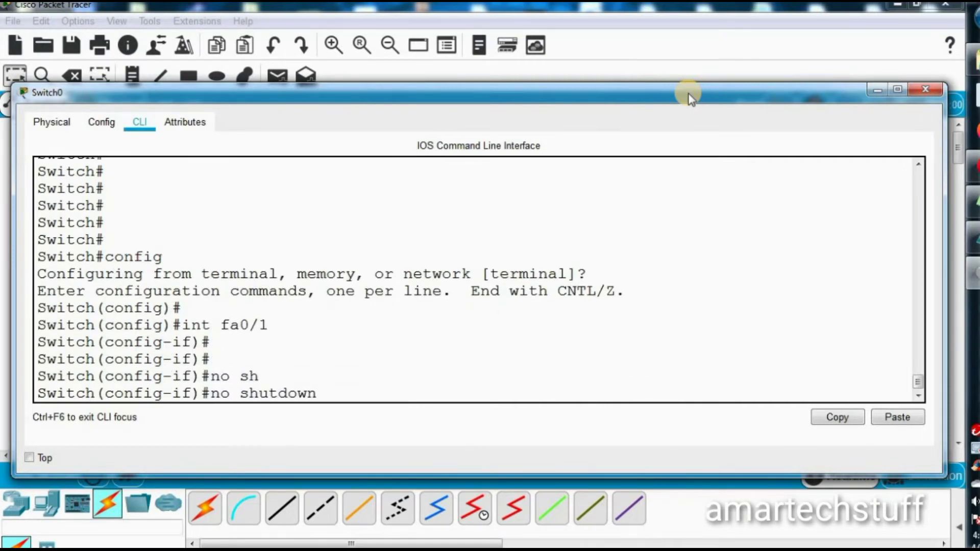
{"action": "key", "text": "Return"}
{"action": "key", "text": "Return"}
{"action": "key", "text": "Return"}
- Set interface fa0/1 to switchport mode trunk and leave configuration mode on Switch0
{"action": "type", "text": "sw"}
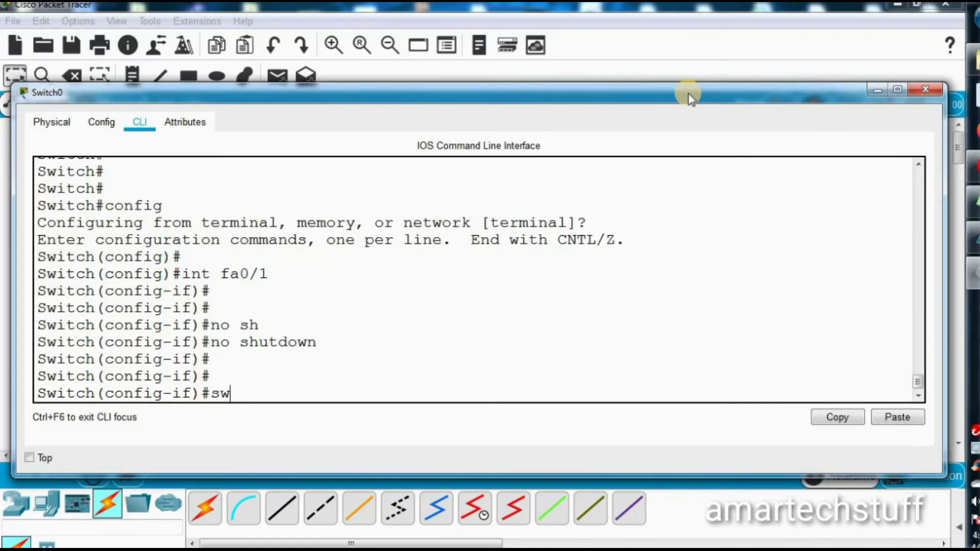
{"action": "type", "text": "i"}
{"action": "key", "text": "Tab"}
{"action": "type", "text": "mod"}
{"action": "key", "text": "Tab"}
{"action": "type", "text": "tru"}
{"action": "key", "text": "Tab"}
{"action": "key", "text": "Return"}
{"action": "key", "text": "ctrl+z"}
{"action": "key", "text": "Return"}
{"action": "key", "text": "Return"}
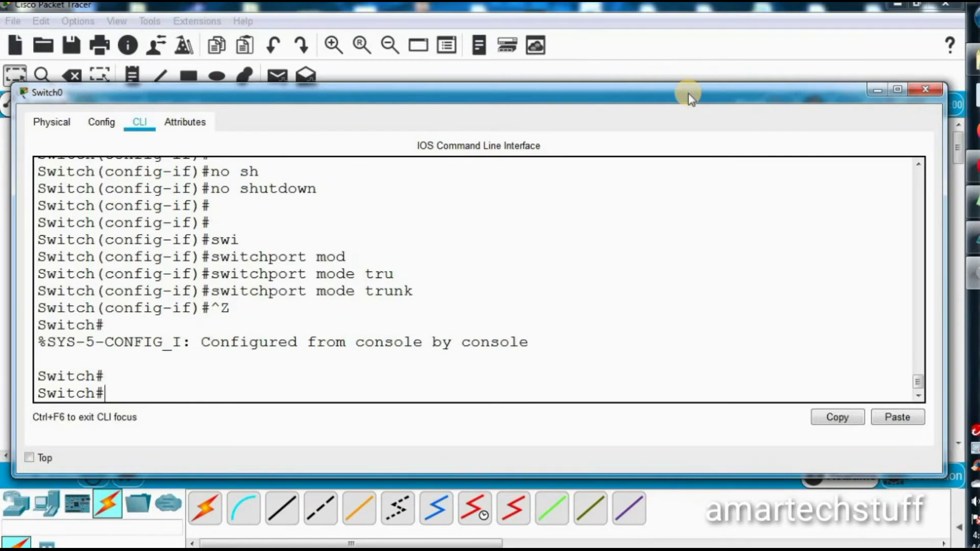
- Open Router0's command line, decline the initial configuration dialog and enter privileged EXEC mode
{"action": "left_click", "coordinate": [686, 68]}
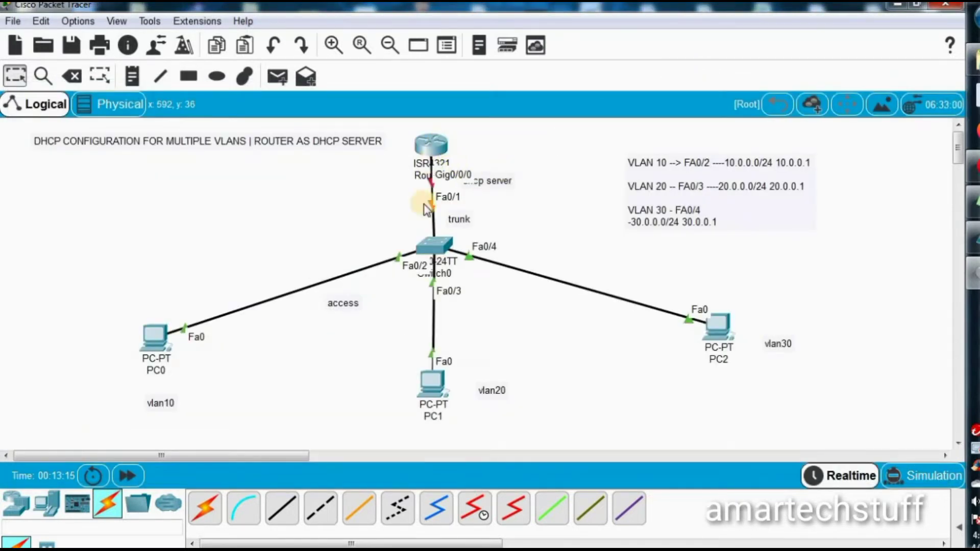
{"action": "left_click", "coordinate": [430, 145]}
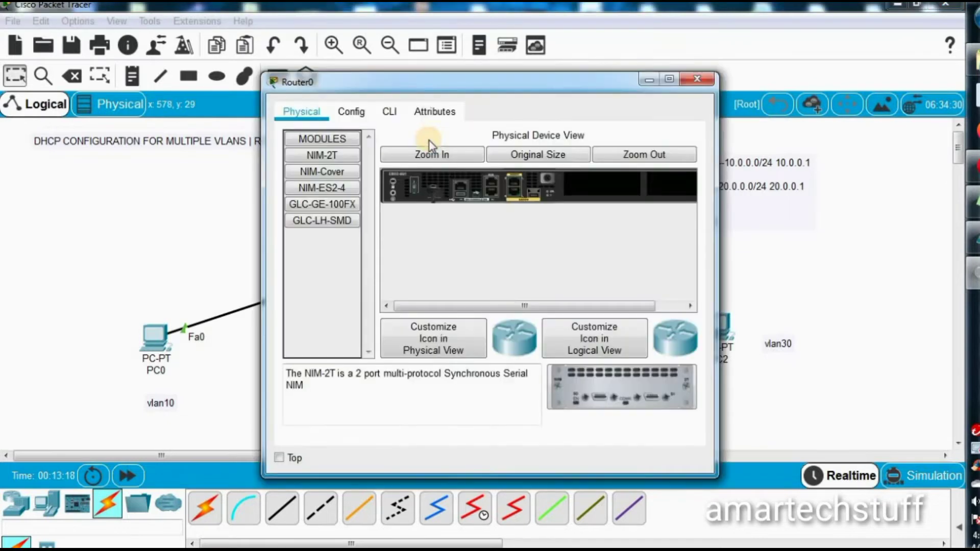
{"action": "left_click", "coordinate": [391, 111]}
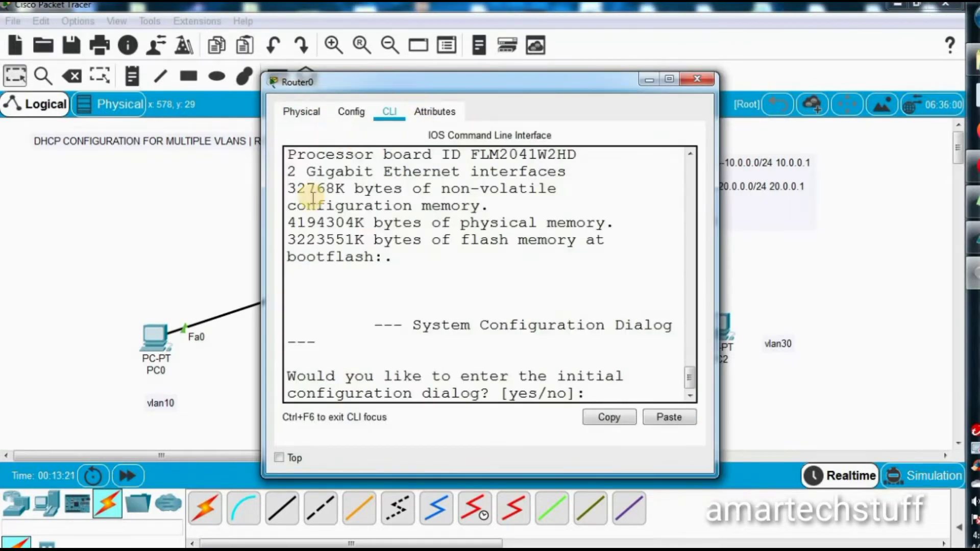
{"action": "type", "text": "no"}
{"action": "key", "text": "Return"}
{"action": "key", "text": "Return"}
{"action": "key", "text": "Return"}
{"action": "key", "text": "Return"}
{"action": "key", "text": "Return"}
{"action": "key", "text": "Return"}
{"action": "type", "text": "en"}
{"action": "key", "text": "Return"}
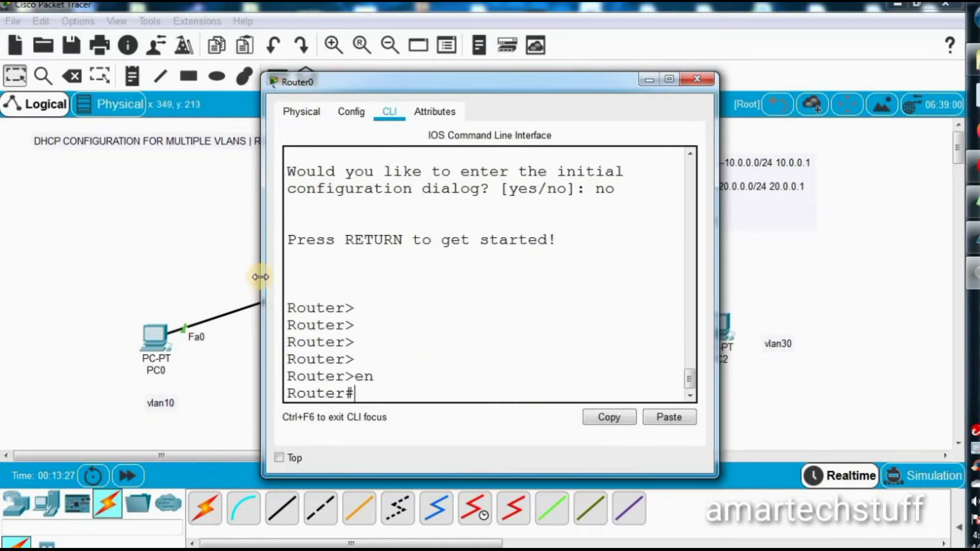
- Return to Router0's command line and enter global configuration mode
{"action": "left_click_drag", "start_coordinate": [261, 276], "coordinate": [46, 295]}
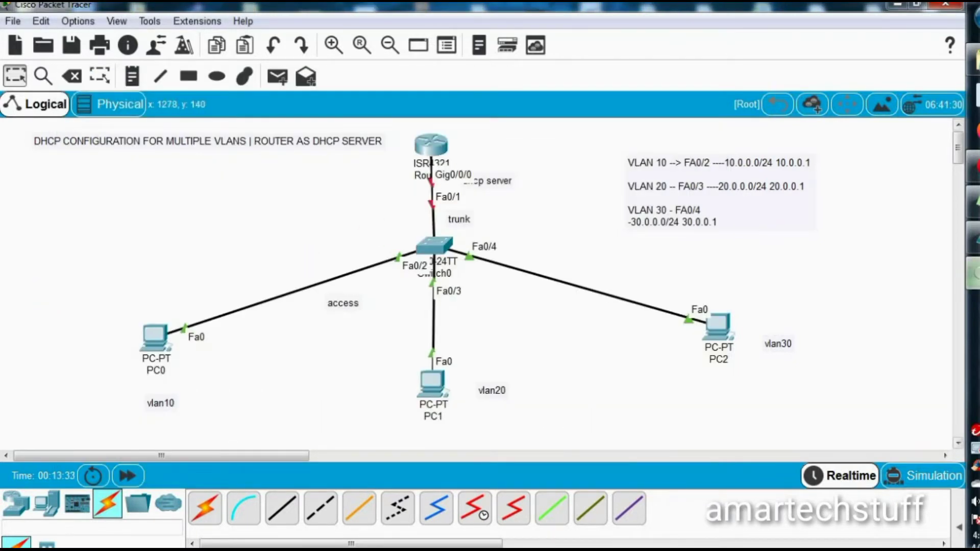
{"action": "left_click", "coordinate": [974, 276]}
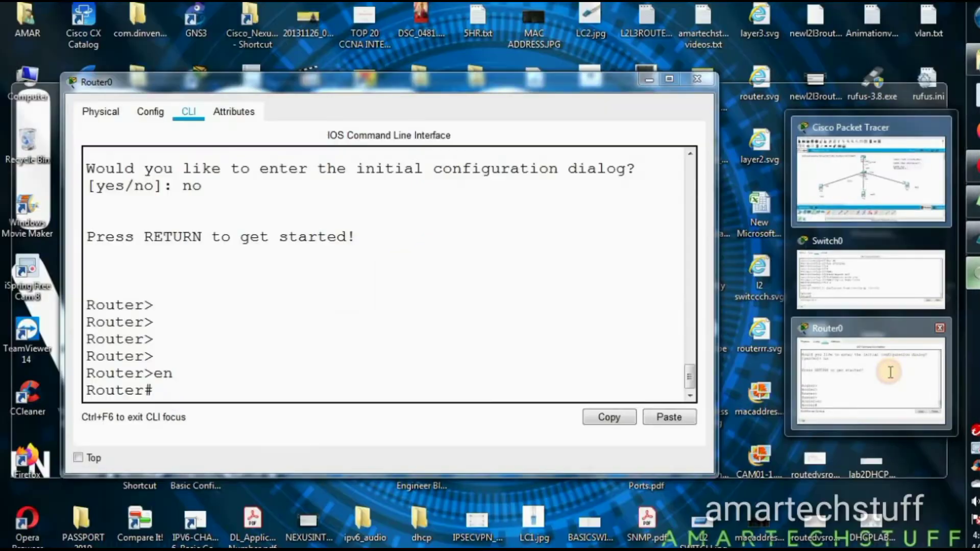
{"action": "left_click", "coordinate": [888, 372]}
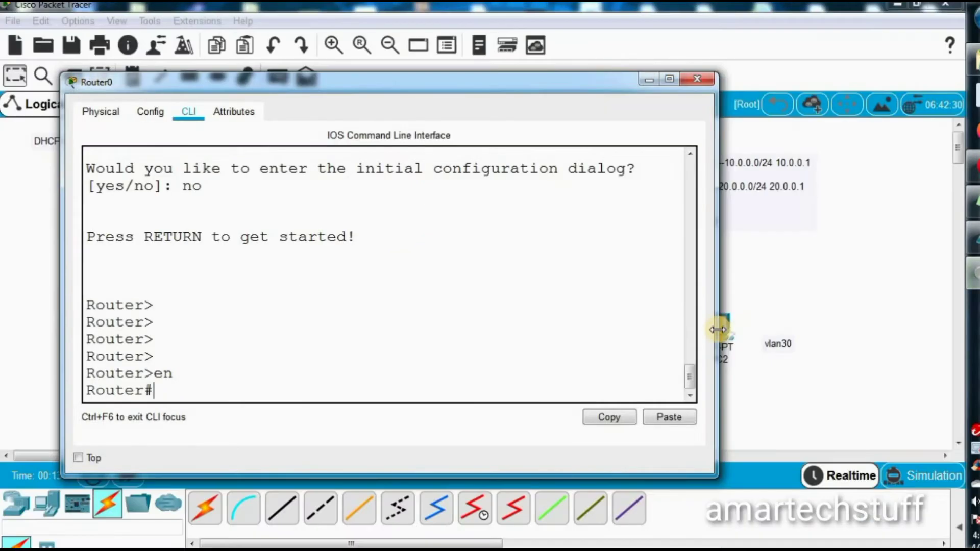
{"action": "key", "text": "Return"}
{"action": "key", "text": "Return"}
{"action": "key", "text": "Return"}
{"action": "key", "text": "Return"}
{"action": "key", "text": "Return"}
{"action": "type", "text": "co"}
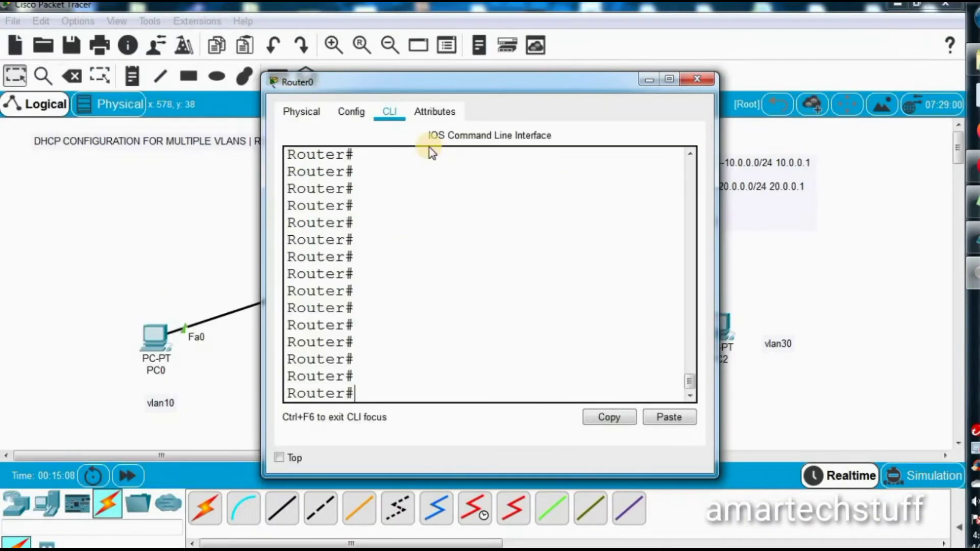
{"action": "type", "text": "nif"}
{"action": "type", "text": "fig"}
{"action": "key", "text": "Return"}
{"action": "key", "text": "Return"}
{"action": "key", "text": "Return"}
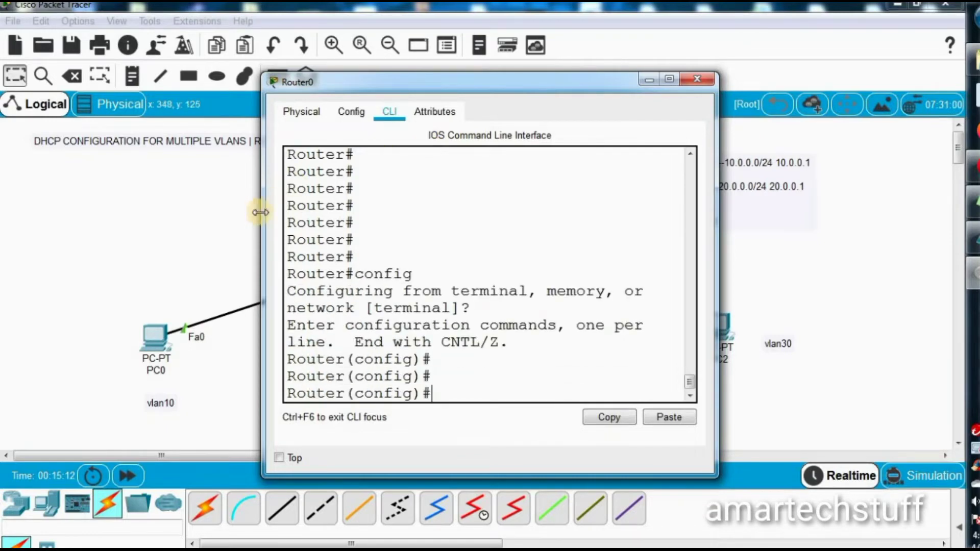
- Widen the Router0 window and enter interface configuration for gi0/0/0
{"action": "left_click_drag", "start_coordinate": [262, 215], "coordinate": [95, 248]}
{"action": "left_click", "coordinate": [812, 282]}
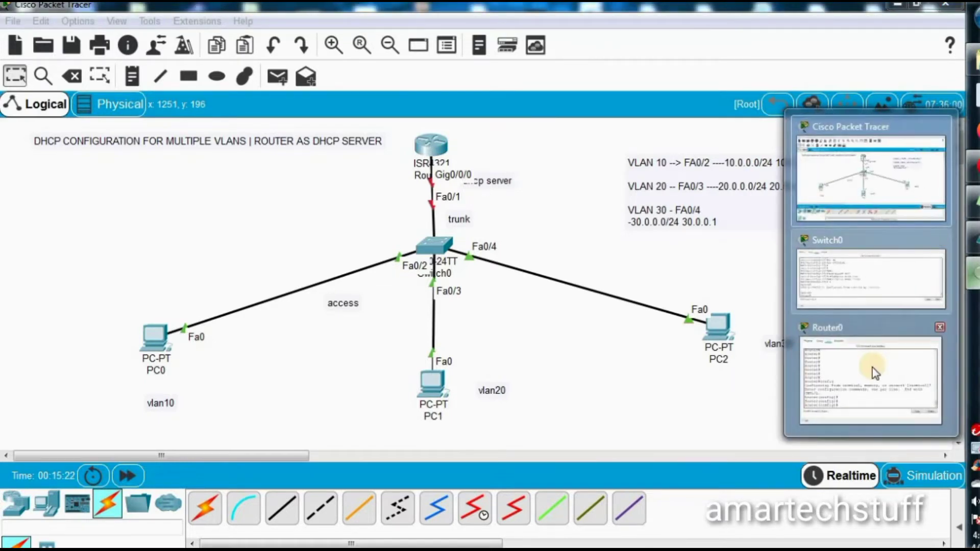
{"action": "left_click", "coordinate": [870, 367]}
{"action": "type", "text": "c"}
{"action": "key", "text": "BackSpace"}
{"action": "type", "text": "g"}
{"action": "key", "text": "BackSpace"}
{"action": "type", "text": "iont"}
{"action": "key", "text": "BackSpace"}
{"action": "type", "text": "nt gi"}
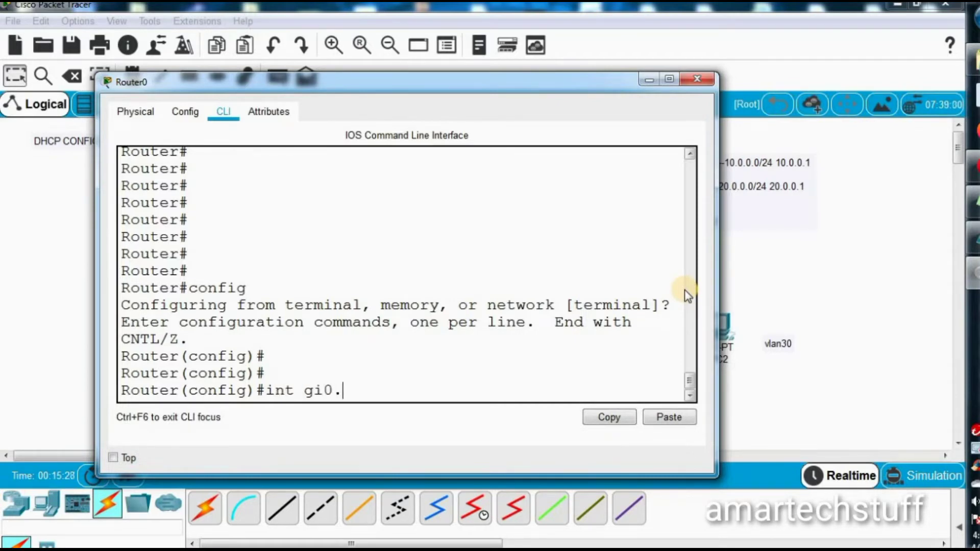
{"action": "type", "text": "0/0/0"}
{"action": "key", "text": "Return"}
- Enable interface gi0/0/0 with no shutdown and leave configuration mode on Router0
{"action": "type", "text": "no sh"}
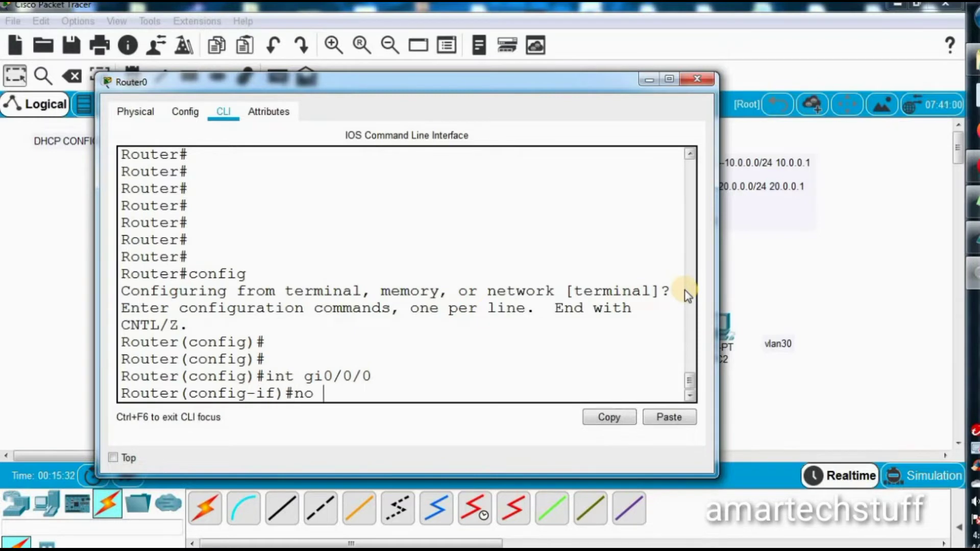
{"action": "key", "text": "Tab"}
{"action": "key", "text": "Return"}
{"action": "key", "text": "Return"}
{"action": "key", "text": "Return"}
{"action": "key", "text": "Return"}
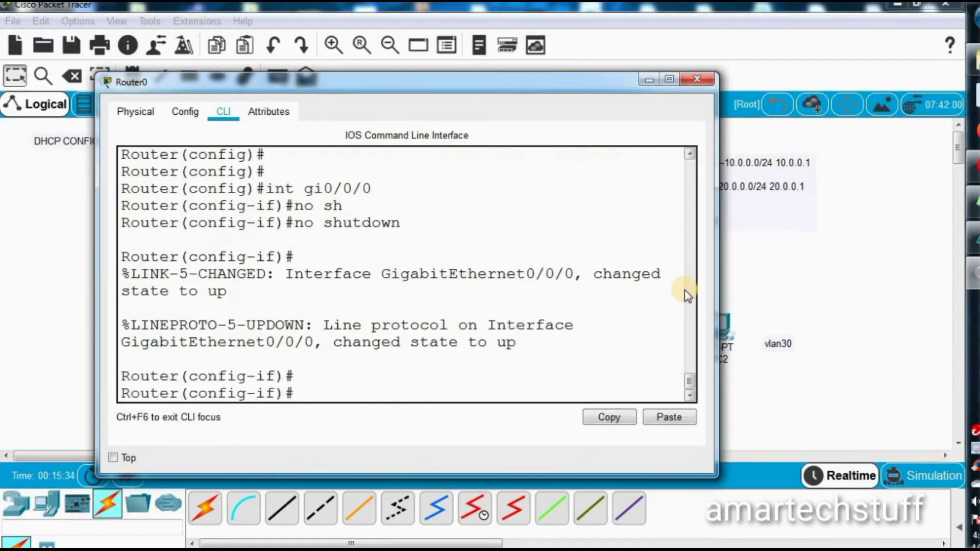
{"action": "key", "text": "ctrl+z"}
{"action": "key", "text": "ctrl+z"}
{"action": "key", "text": "ctrl+z"}
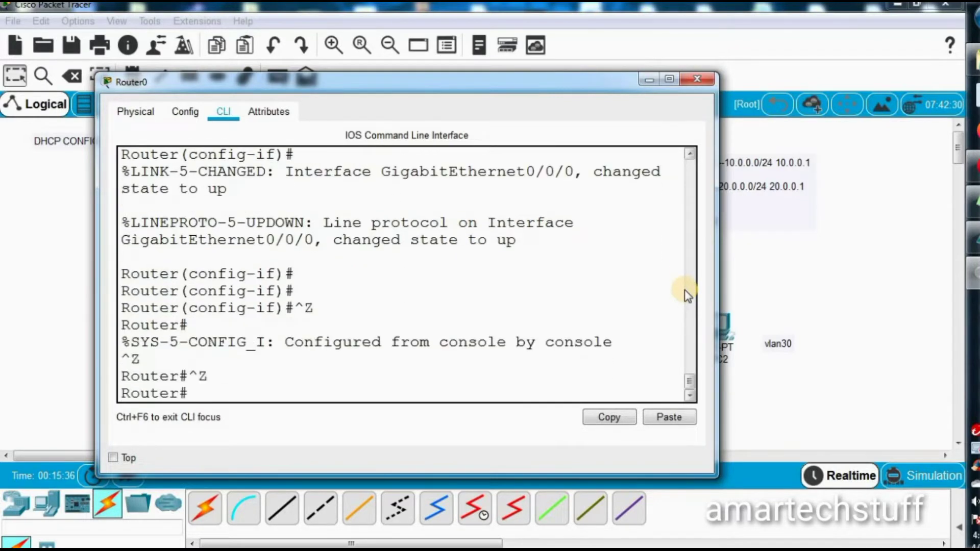
{"action": "key", "text": "Return"}
{"action": "key", "text": "Return"}
- Check the router link in the topology, and display the details of interface gi0/0/0 on Router0 through to the end
{"action": "left_click", "coordinate": [761, 278]}
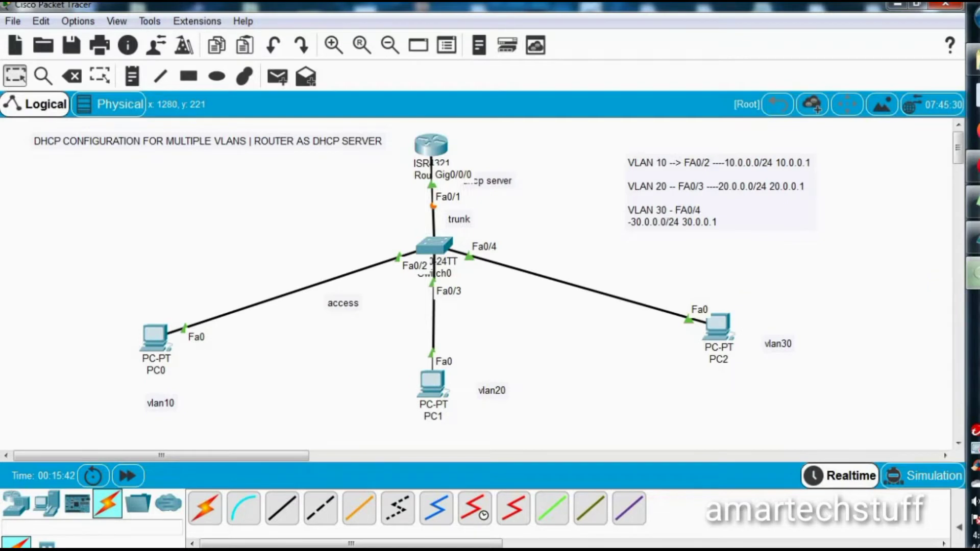
{"action": "mouse_move", "coordinate": [974, 276]}
{"action": "left_click", "coordinate": [870, 360]}
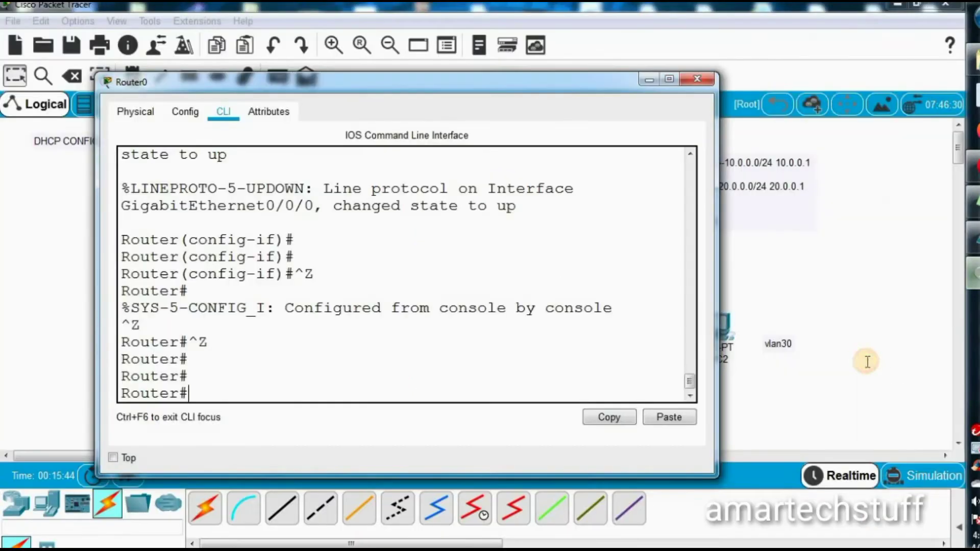
{"action": "type", "text": "sh int"}
{"action": "key", "text": "BackSpace"}
{"action": "type", "text": "nt gi0/0/0"}
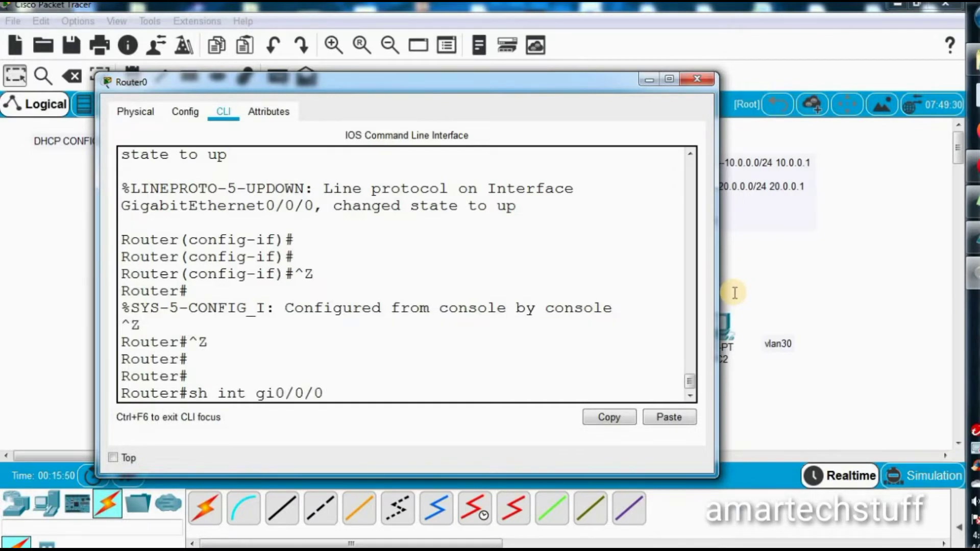
{"action": "key", "text": "Return"}
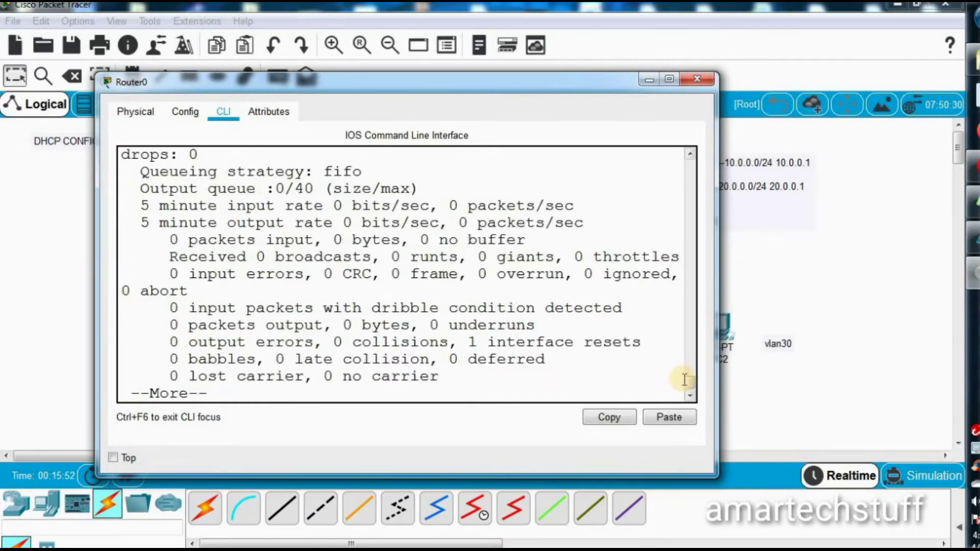
{"action": "scroll", "coordinate": [686, 372], "scroll_direction": "up", "scroll_amount": 2}
{"action": "left_click_drag", "start_coordinate": [687, 378], "coordinate": [688, 401]}
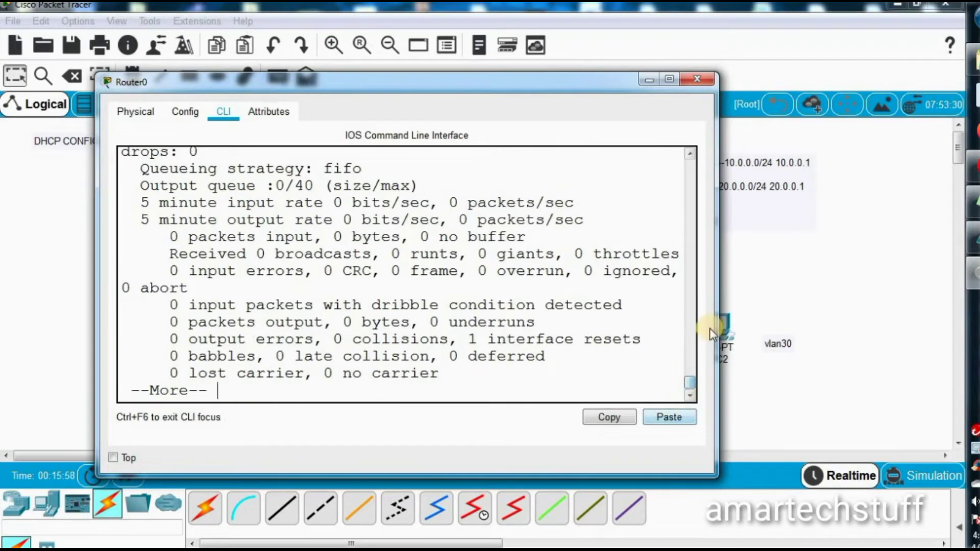
{"action": "key", "text": "space"}
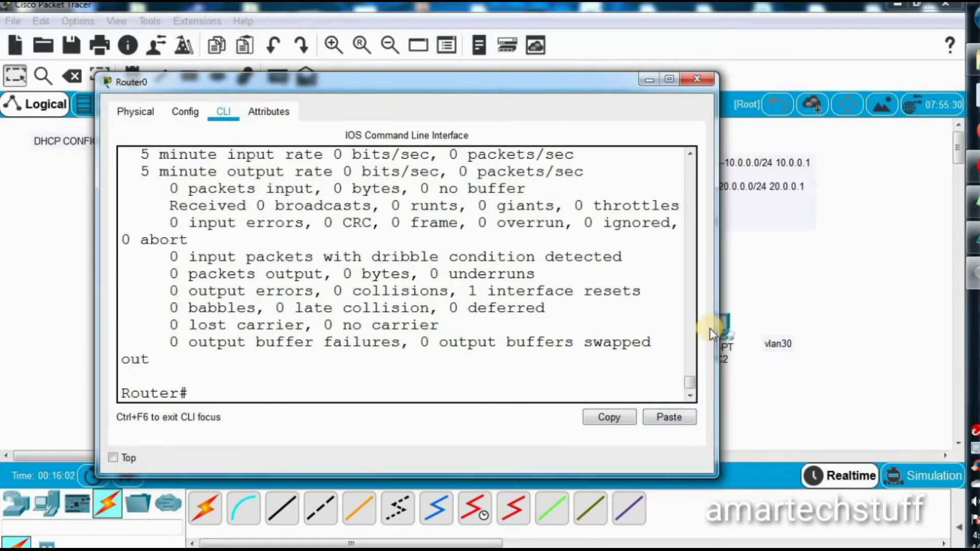
- Enter global configuration mode on Router0 and create subinterface gi0/0/0.1
{"action": "left_click", "coordinate": [734, 233]}
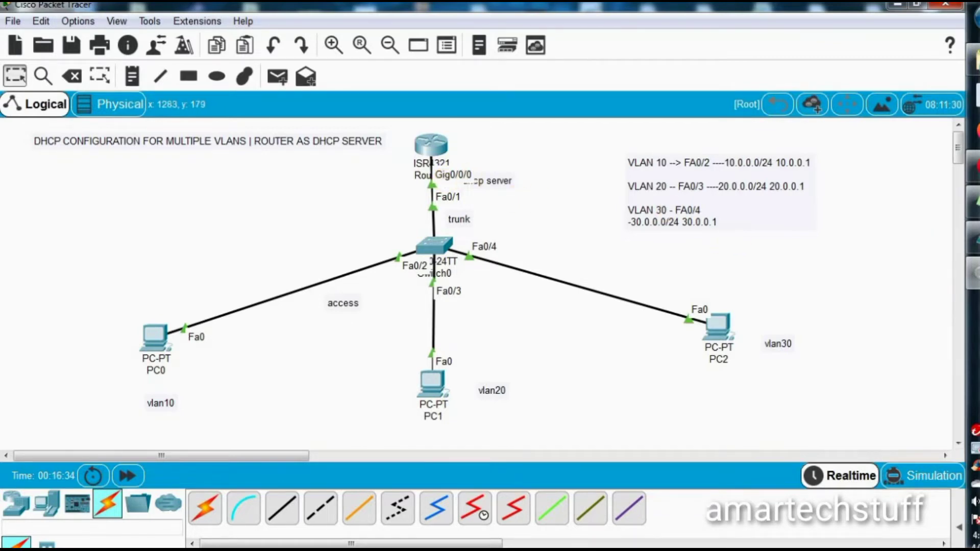
{"action": "mouse_move", "coordinate": [972, 276]}
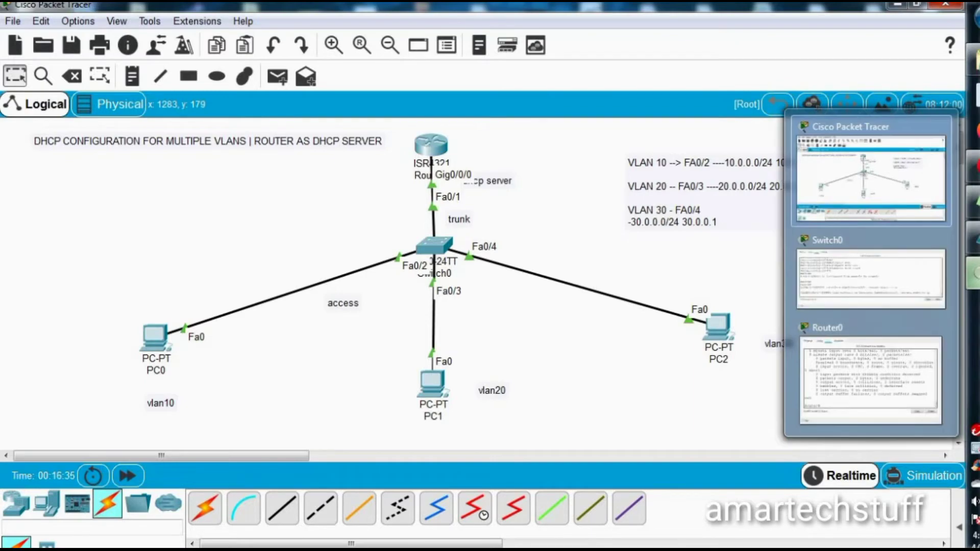
{"action": "left_click", "coordinate": [875, 350]}
{"action": "key", "text": "Return"}
{"action": "key", "text": "Return"}
{"action": "key", "text": "Return"}
{"action": "key", "text": "Return"}
{"action": "key", "text": "Return"}
{"action": "type", "text": "config"}
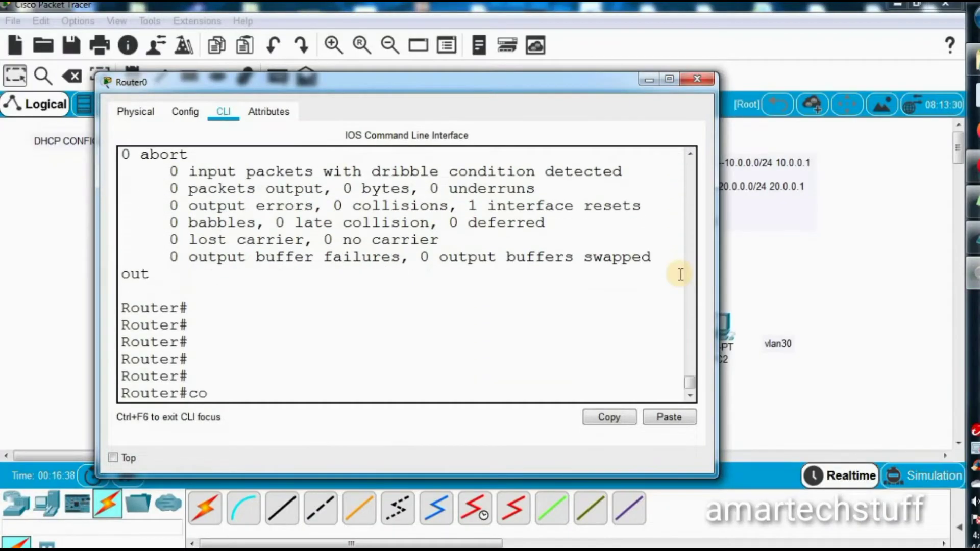
{"action": "key", "text": "Return"}
{"action": "key", "text": "Return"}
{"action": "key", "text": "Return"}
{"action": "type", "text": "int gi"}
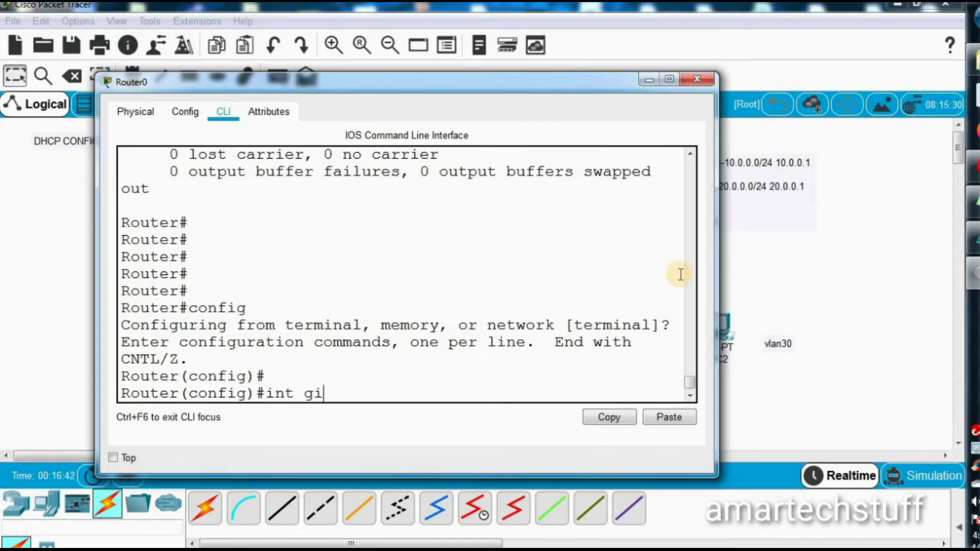
{"action": "type", "text": "0/0/0.1"}
{"action": "key", "text": "Return"}
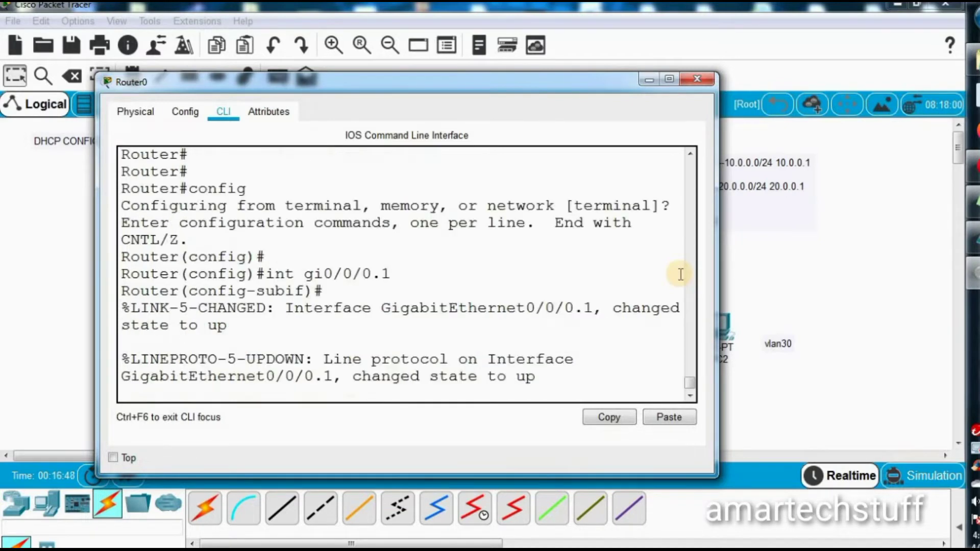
- Bring up a clean subinterface prompt on Router0 and widen its window
{"action": "key", "text": "Return"}
{"action": "key", "text": "Return"}
{"action": "key", "text": "Return"}
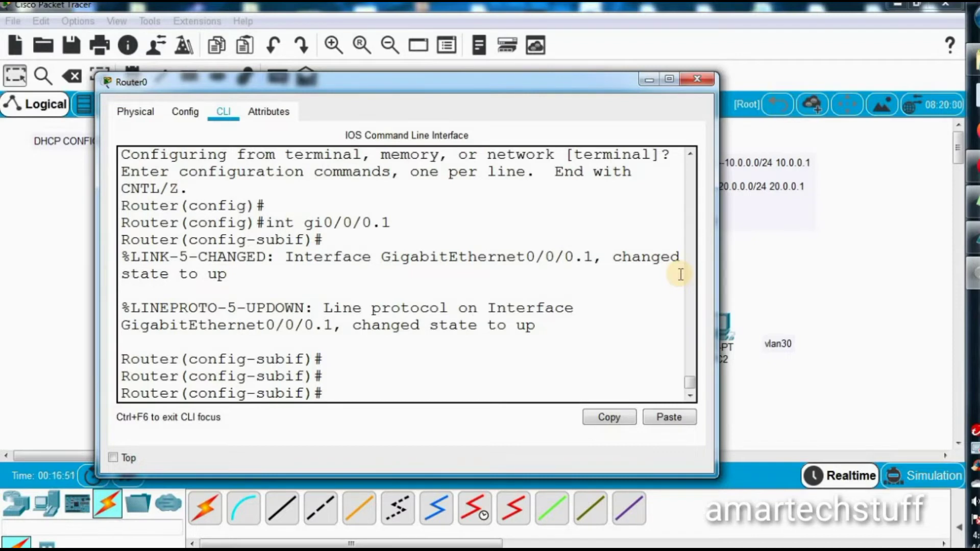
{"action": "key", "text": "Return"}
{"action": "key", "text": "Return"}
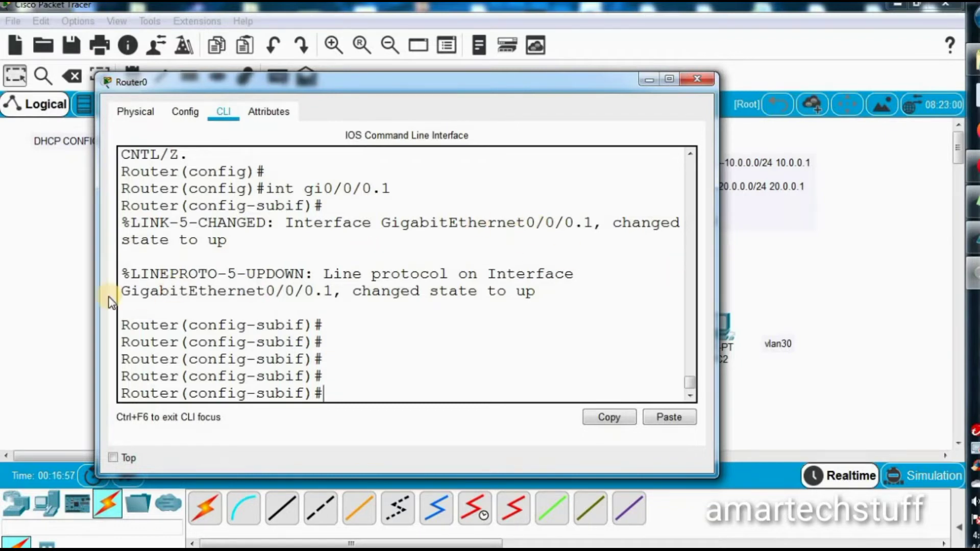
{"action": "left_click_drag", "start_coordinate": [99, 289], "coordinate": [50, 281]}
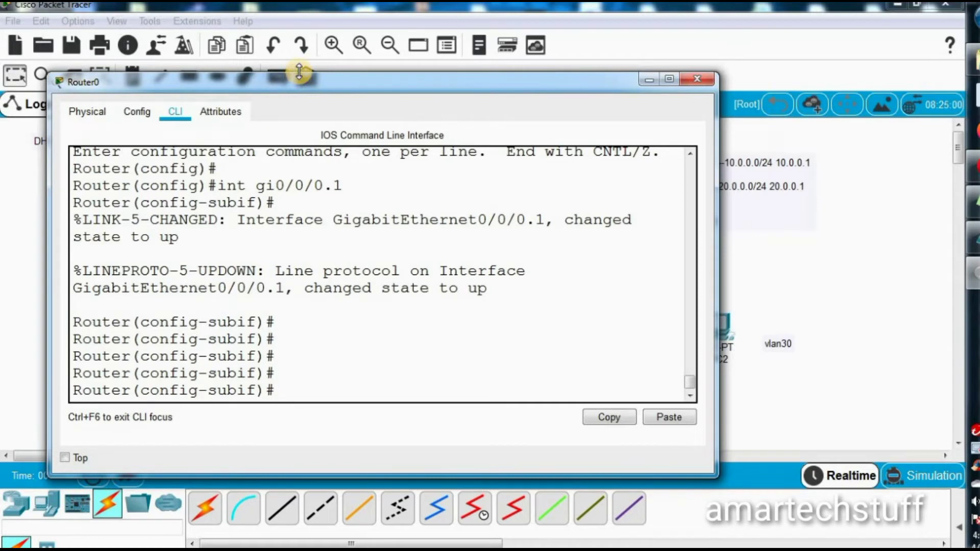
- Try to assign IP address 10.0.0.1 with mask 255.255.255.0 to subinterface gi0/0/0.1
{"action": "type", "text": "ip add"}
{"action": "key", "text": "Tab"}
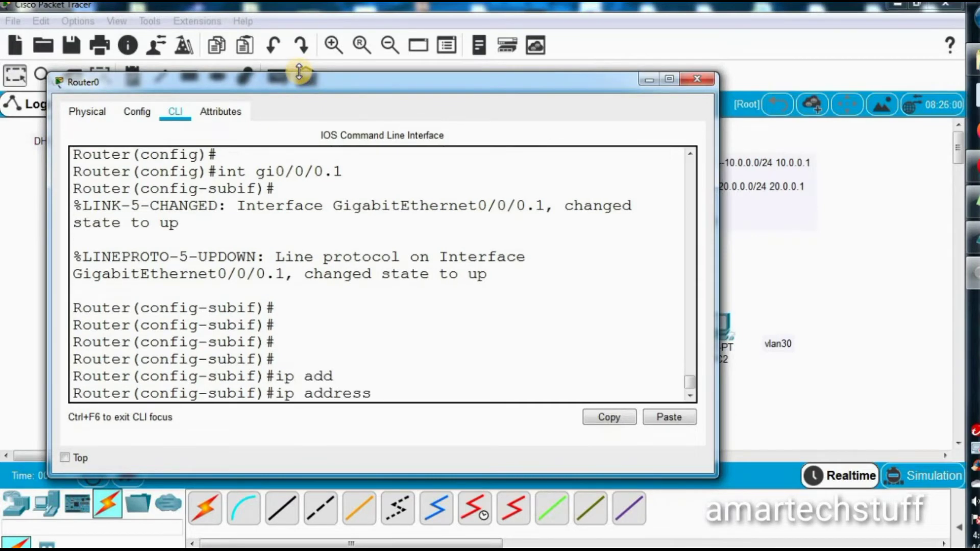
{"action": "type", "text": "10.0.0.1 255.255.255.0"}
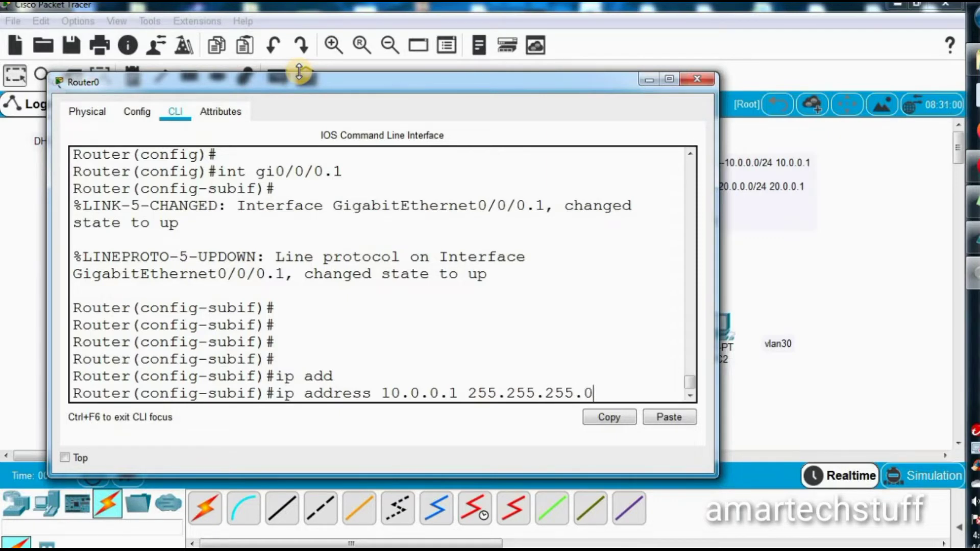
{"action": "key", "text": "Return"}
{"action": "key", "text": "Return"}
{"action": "key", "text": "Return"}
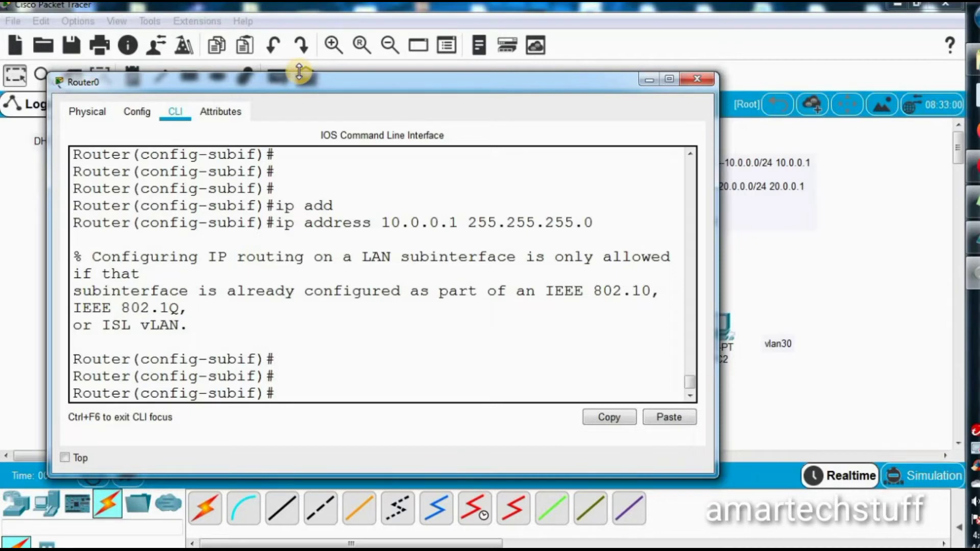
- Set dot1Q encapsulation for VLAN 10 on subinterface gi0/0/0.1, checking the command's VLAN ID help, and leave configuration mode
{"action": "type", "text": "enca"}
{"action": "key", "text": "Tab"}
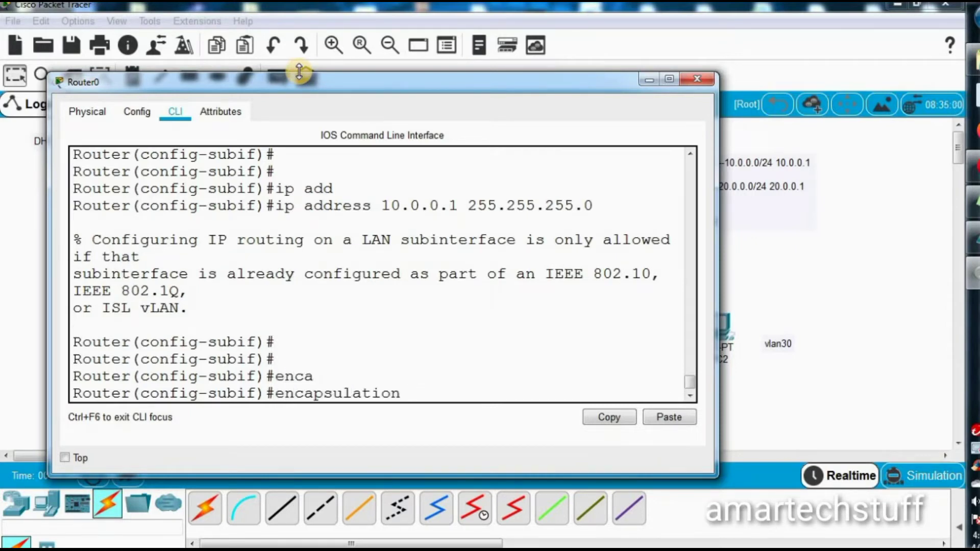
{"action": "type", "text": "d"}
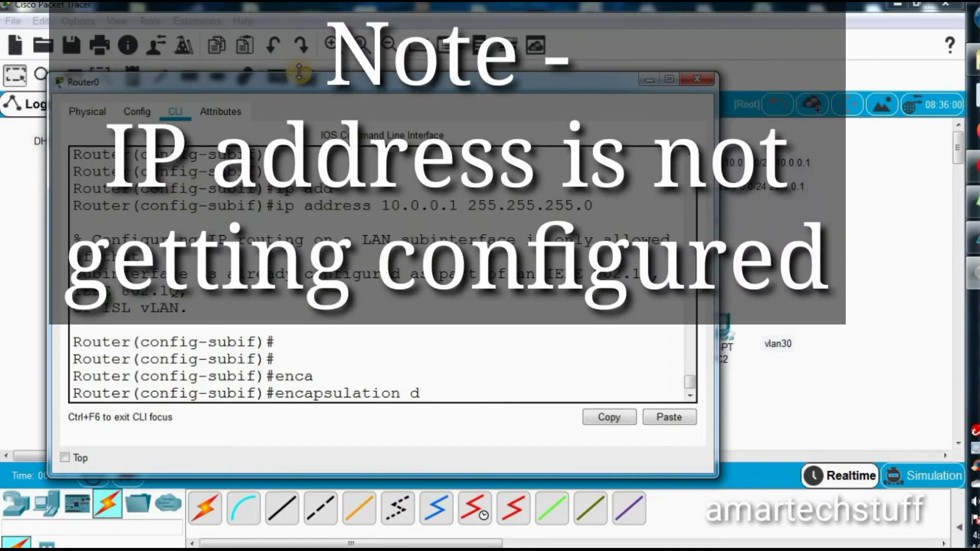
{"action": "type", "text": "ot1"}
{"action": "key", "text": "Tab"}
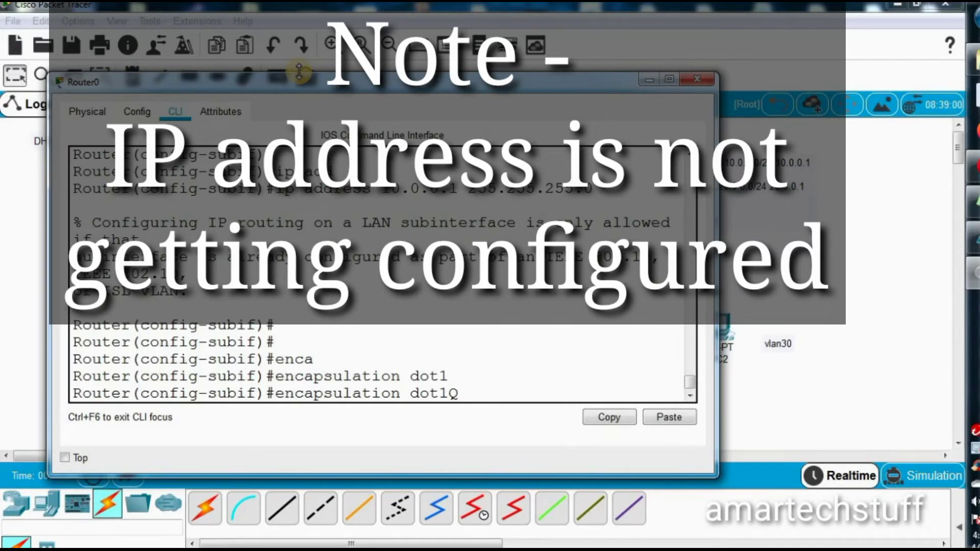
{"action": "type", "text": "10"}
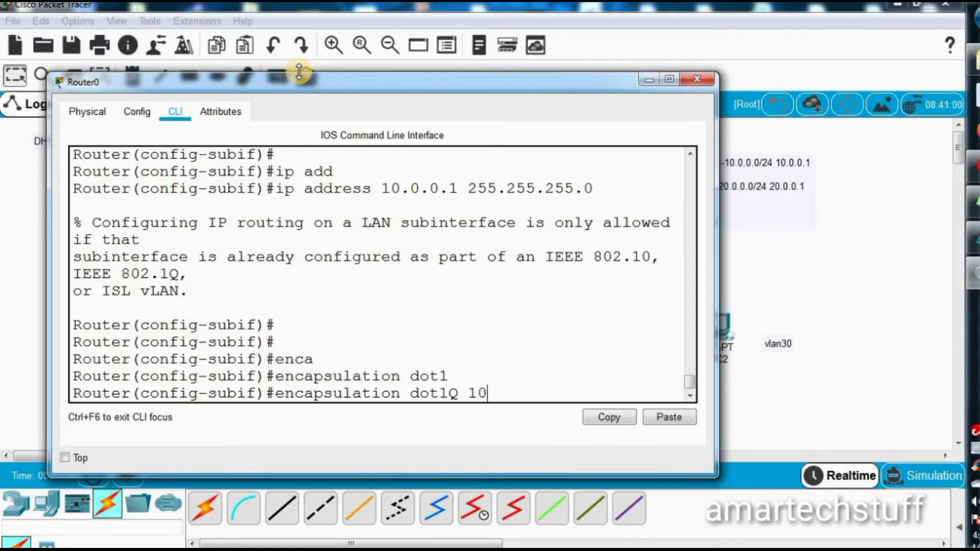
{"action": "key", "text": "BackSpace"}
{"action": "key", "text": "BackSpace"}
{"action": "type", "text": "?"}
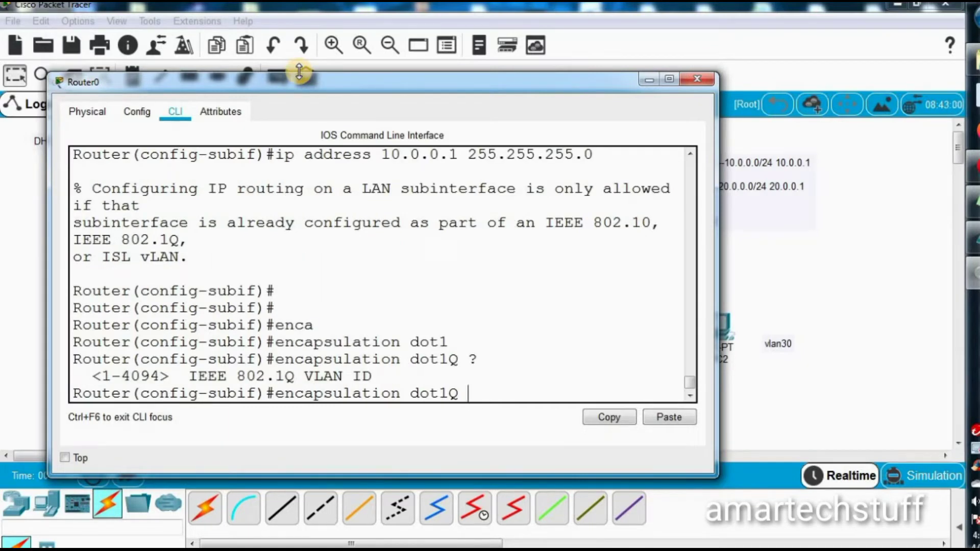
{"action": "type", "text": "10"}
{"action": "key", "text": "Return"}
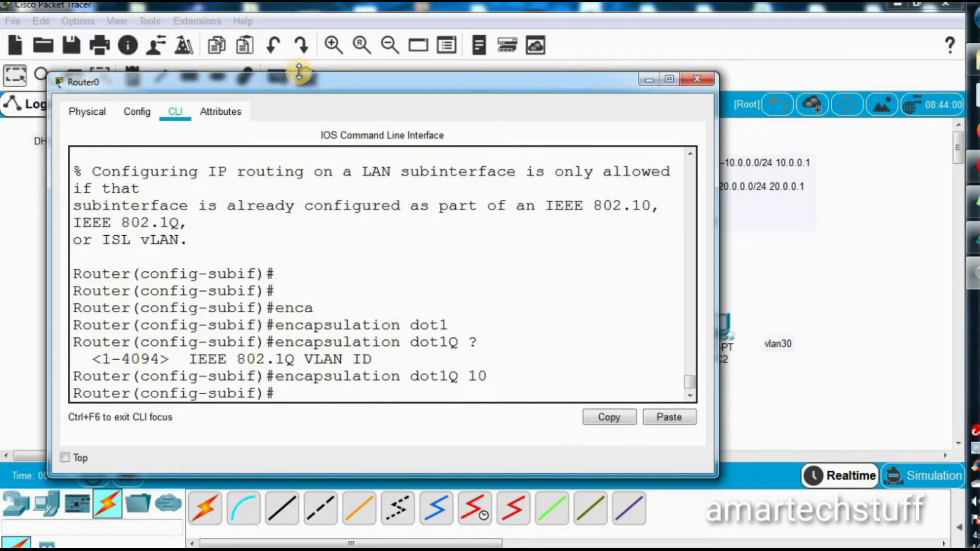
{"action": "key", "text": "Return"}
{"action": "key", "text": "Return"}
{"action": "key", "text": "ctrl+z"}
- Enter global configuration mode on Router0 and create subinterface gi0/0/0.2
{"action": "type", "text": "conifg"}
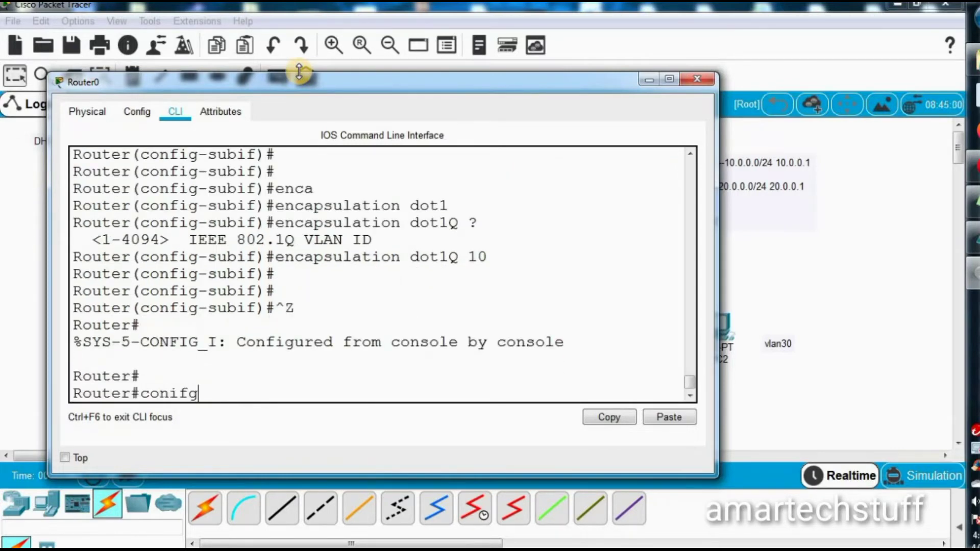
{"action": "key", "text": "BackSpace"}
{"action": "key", "text": "BackSpace"}
{"action": "key", "text": "BackSpace"}
{"action": "type", "text": "fig"}
{"action": "key", "text": "Return"}
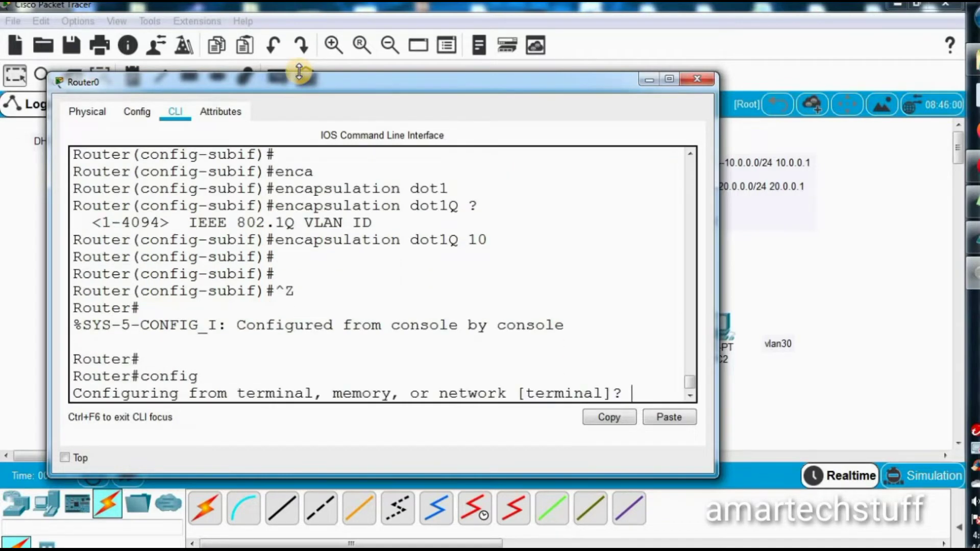
{"action": "key", "text": "Return"}
{"action": "key", "text": "Return"}
{"action": "type", "text": "int g"}
{"action": "key", "text": "Up"}
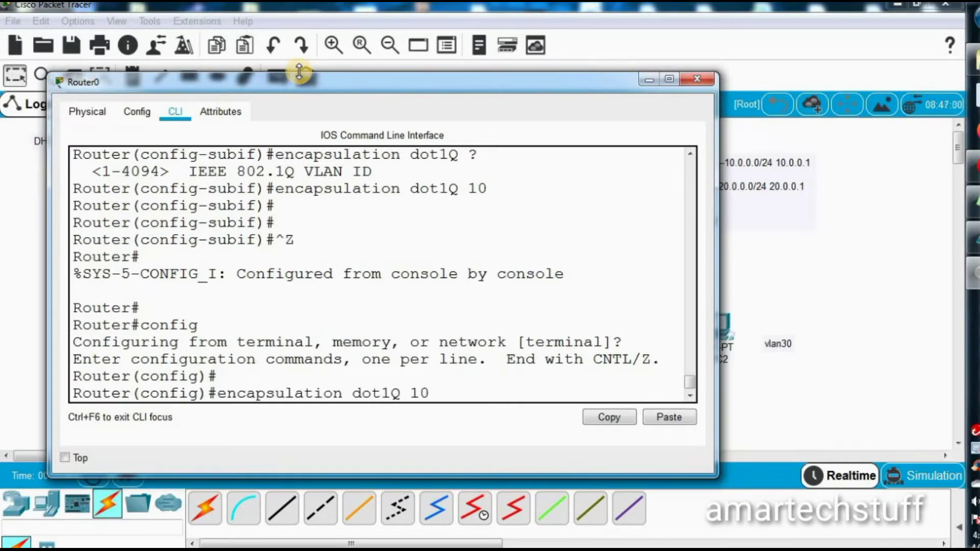
{"action": "key", "text": "Up"}
{"action": "key", "text": "Up"}
{"action": "key", "text": "BackSpace"}
{"action": "type", "text": "2"}
{"action": "key", "text": "Return"}
{"action": "key", "text": "Return"}
{"action": "key", "text": "Return"}
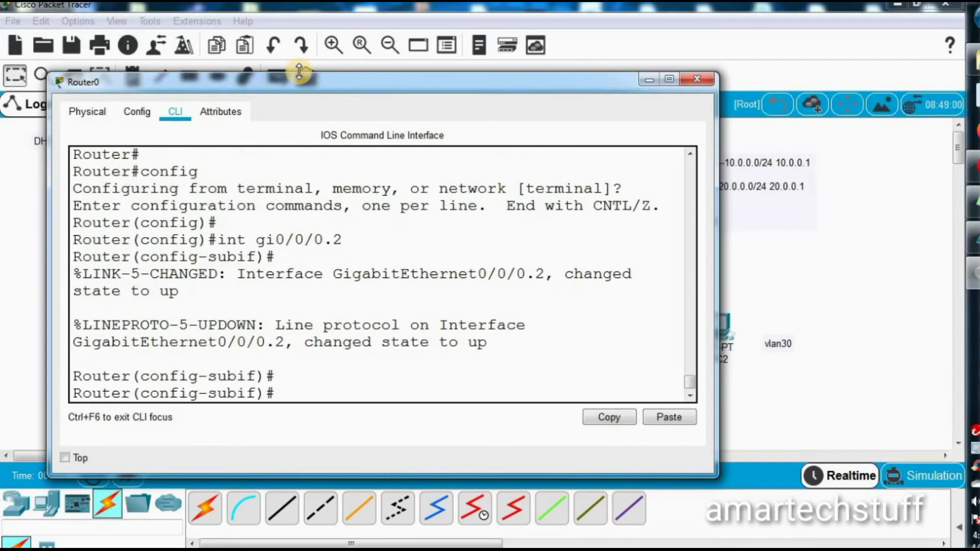
- Try to assign IP address 20.0.0.1 with mask 255.255.255.0 to subinterface gi0/0/0.2
{"action": "key", "text": "Up"}
{"action": "key", "text": "Up"}
{"action": "key", "text": "Up"}
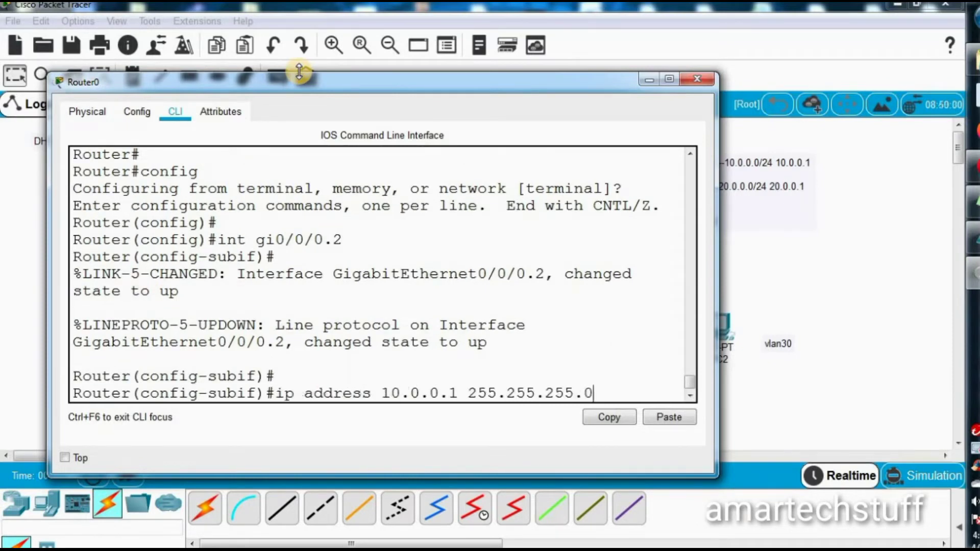
{"action": "key", "text": "Left"}
{"action": "key", "text": "Left"}
{"action": "key", "text": "Left"}
{"action": "key", "text": "Left"}
{"action": "key", "text": "Left"}
{"action": "key", "text": "Left"}
{"action": "key", "text": "Left"}
{"action": "key", "text": "Left"}
{"action": "key", "text": "Left"}
{"action": "key", "text": "Left"}
{"action": "key", "text": "Left"}
{"action": "key", "text": "Left"}
{"action": "key", "text": "Left"}
{"action": "key", "text": "Left"}
{"action": "key", "text": "Left"}
{"action": "key", "text": "Left"}
{"action": "key", "text": "Left"}
{"action": "key", "text": "Left"}
{"action": "key", "text": "Left"}
{"action": "key", "text": "Left"}
{"action": "key", "text": "Left"}
{"action": "key", "text": "BackSpace"}
{"action": "type", "text": "2"}
{"action": "key", "text": "Return"}
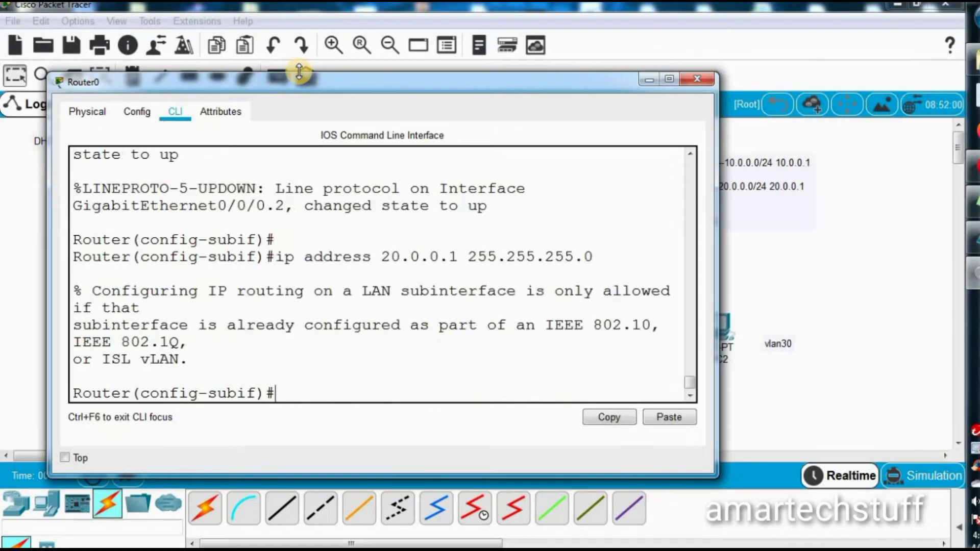
- Set dot1Q encapsulation for VLAN 20 on subinterface gi0/0/0.2 and leave configuration mode
{"action": "key", "text": "Up"}
{"action": "key", "text": "Up"}
{"action": "key", "text": "Up"}
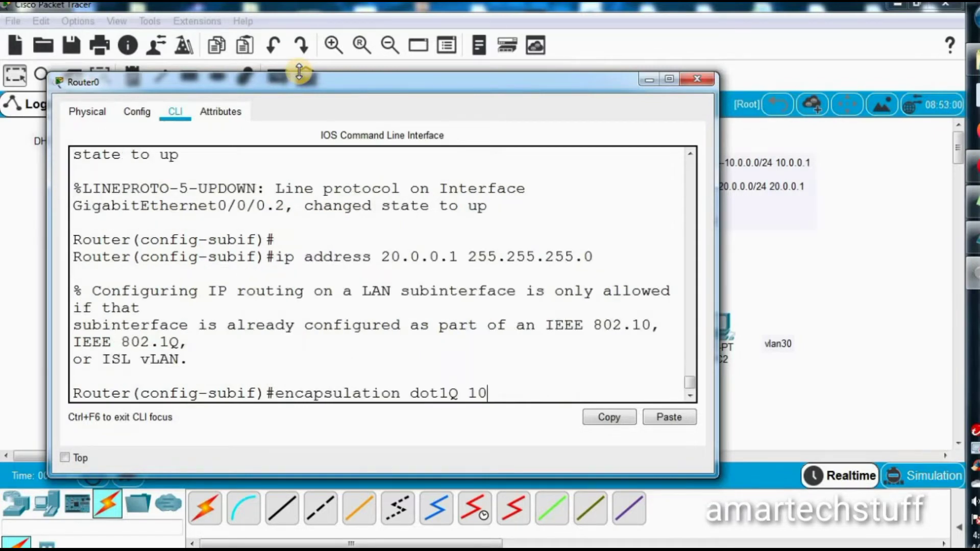
{"action": "key", "text": "BackSpace"}
{"action": "key", "text": "BackSpace"}
{"action": "type", "text": "20"}
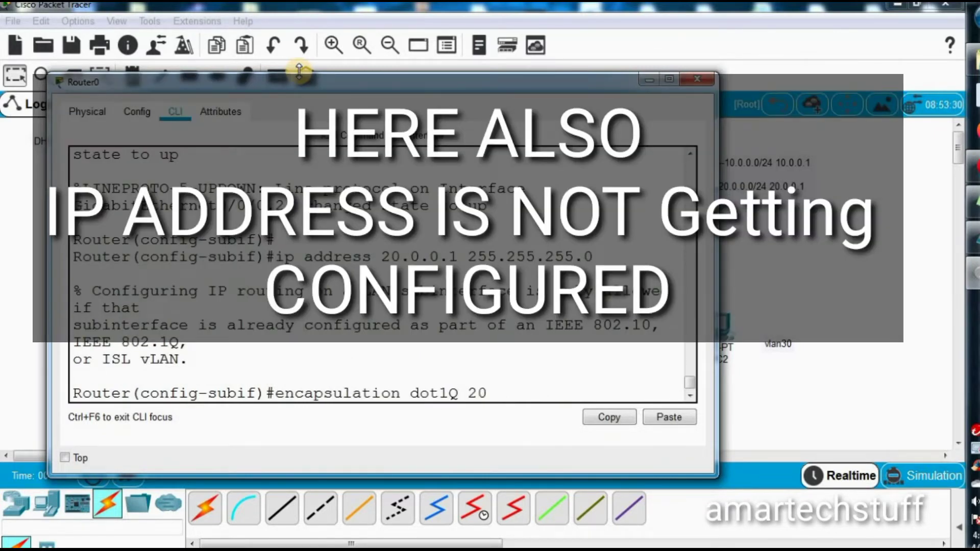
{"action": "key", "text": "Return"}
{"action": "key", "text": "Return"}
{"action": "key", "text": "Return"}
{"action": "key", "text": "ctrl+z"}
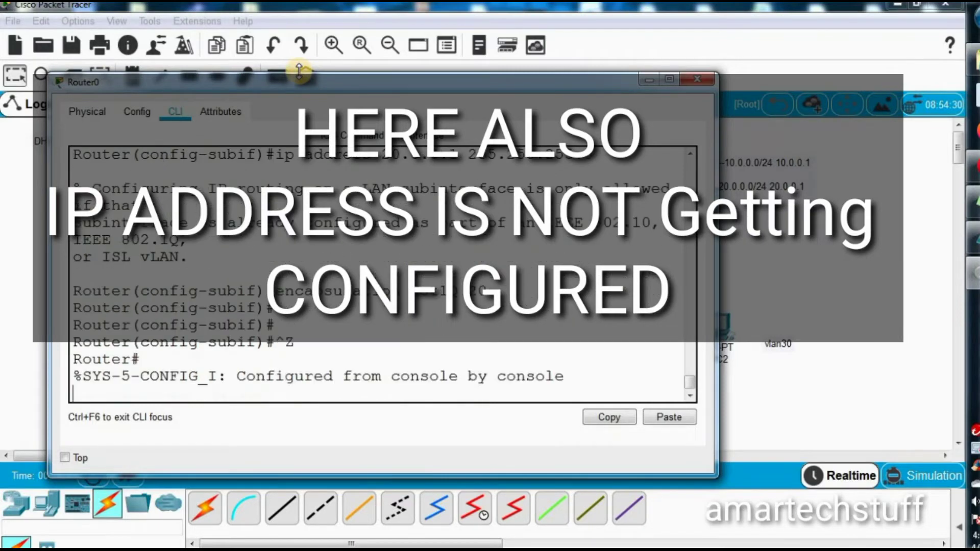
{"action": "key", "text": "Return"}
- Enter global configuration mode on Router0 and create subinterface gi0/0/0.3
{"action": "type", "text": "config"}
{"action": "key", "text": "Return"}
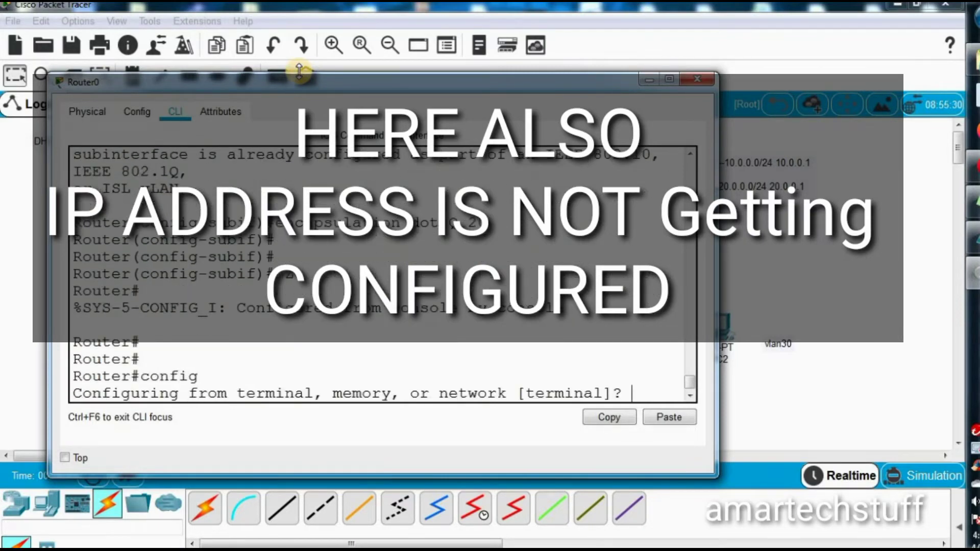
{"action": "key", "text": "Return"}
{"action": "key", "text": "Return"}
{"action": "type", "text": "i"}
{"action": "key", "text": "Up"}
{"action": "key", "text": "Up"}
{"action": "key", "text": "Up"}
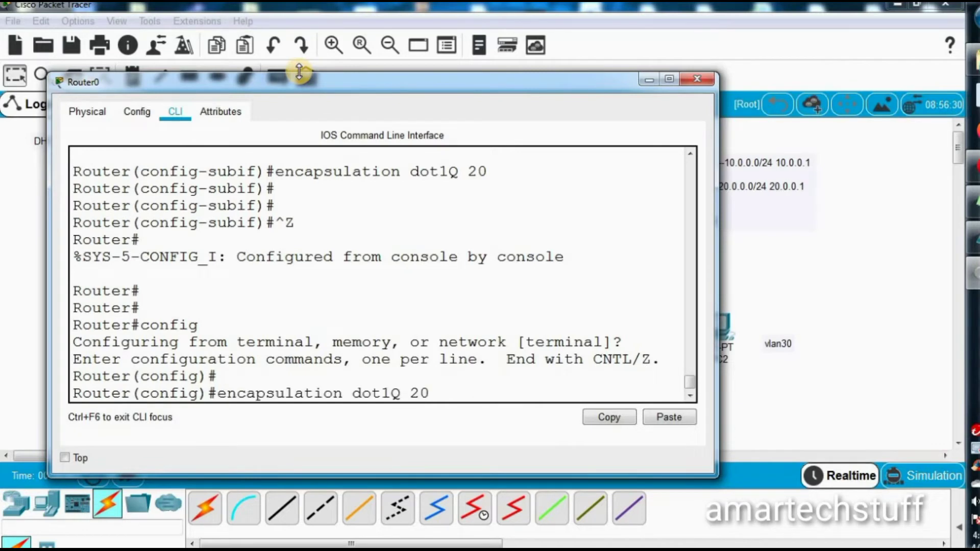
{"action": "key", "text": "BackSpace"}
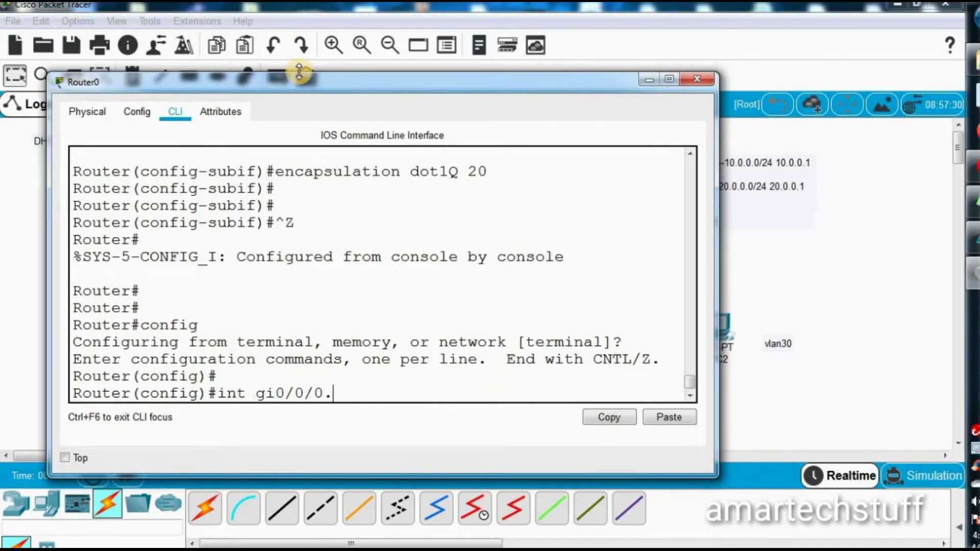
{"action": "type", "text": "3"}
{"action": "key", "text": "Return"}
{"action": "key", "text": "Return"}
{"action": "key", "text": "Return"}
{"action": "key", "text": "Return"}
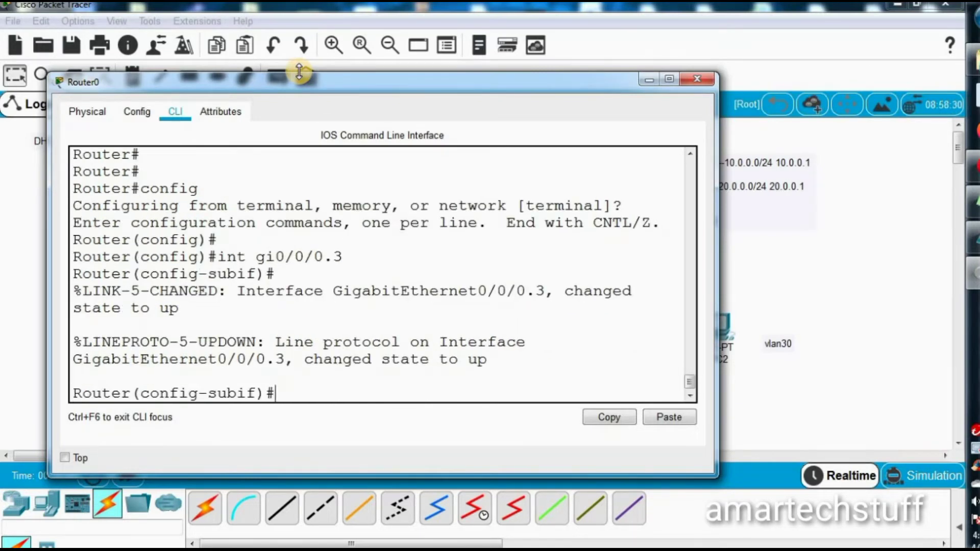
- Try to assign IP address 30.0.0.1 with mask 255.255.255.0 to subinterface gi0/0/0.3
{"action": "key", "text": "Up"}
{"action": "key", "text": "Up"}
{"action": "key", "text": "Up"}
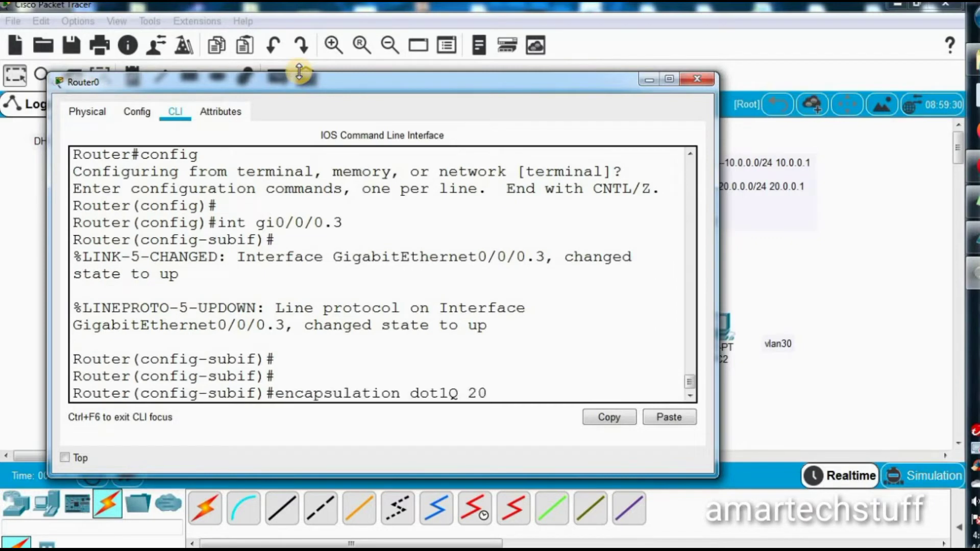
{"action": "key", "text": "Left"}
{"action": "key", "text": "Left"}
{"action": "key", "text": "Left"}
{"action": "key", "text": "Left"}
{"action": "key", "text": "Left"}
{"action": "key", "text": "Left"}
{"action": "key", "text": "Left"}
{"action": "key", "text": "Left"}
{"action": "key", "text": "Left"}
{"action": "key", "text": "Left"}
{"action": "key", "text": "Left"}
{"action": "key", "text": "Left"}
{"action": "key", "text": "Left"}
{"action": "key", "text": "Left"}
{"action": "key", "text": "Left"}
{"action": "key", "text": "Left"}
{"action": "key", "text": "Left"}
{"action": "key", "text": "Left"}
{"action": "key", "text": "Left"}
{"action": "key", "text": "Left"}
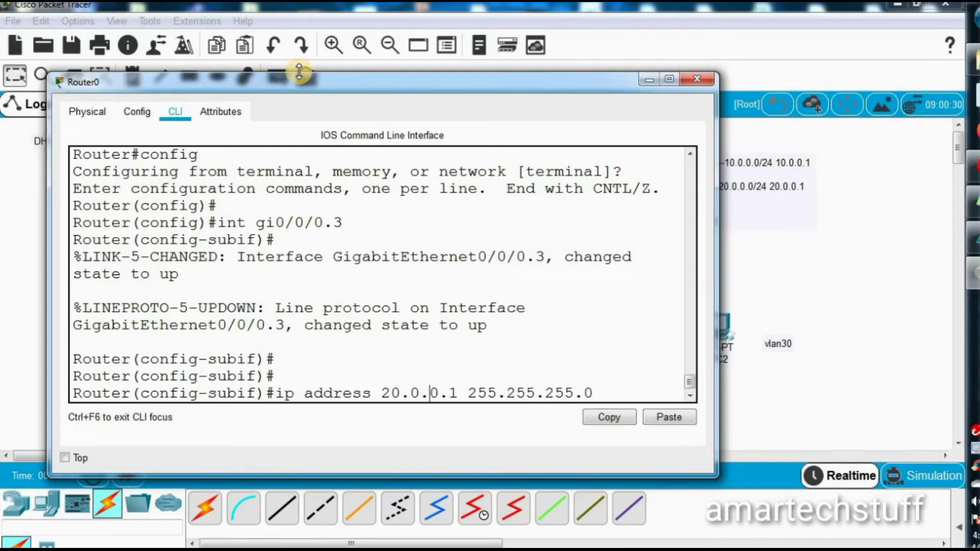
{"action": "key", "text": "BackSpace"}
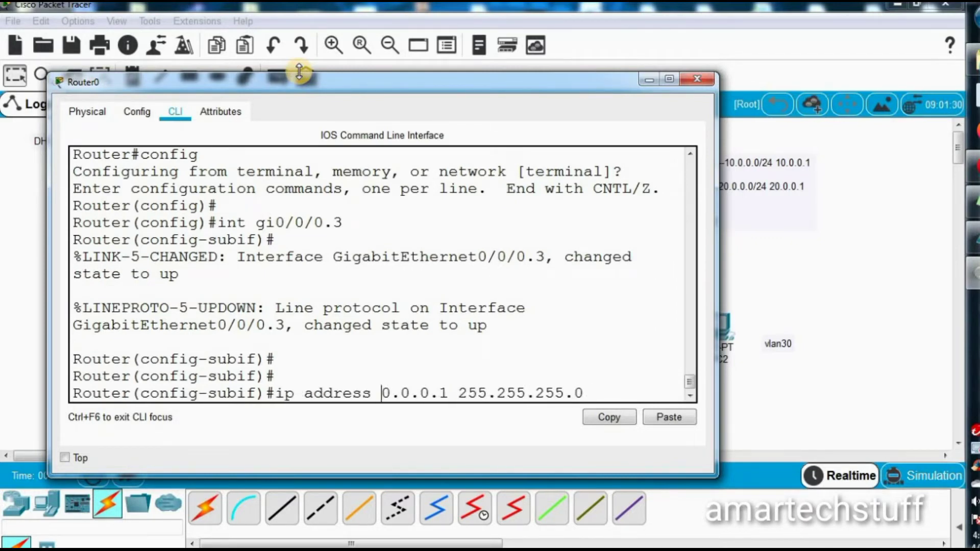
{"action": "type", "text": "3"}
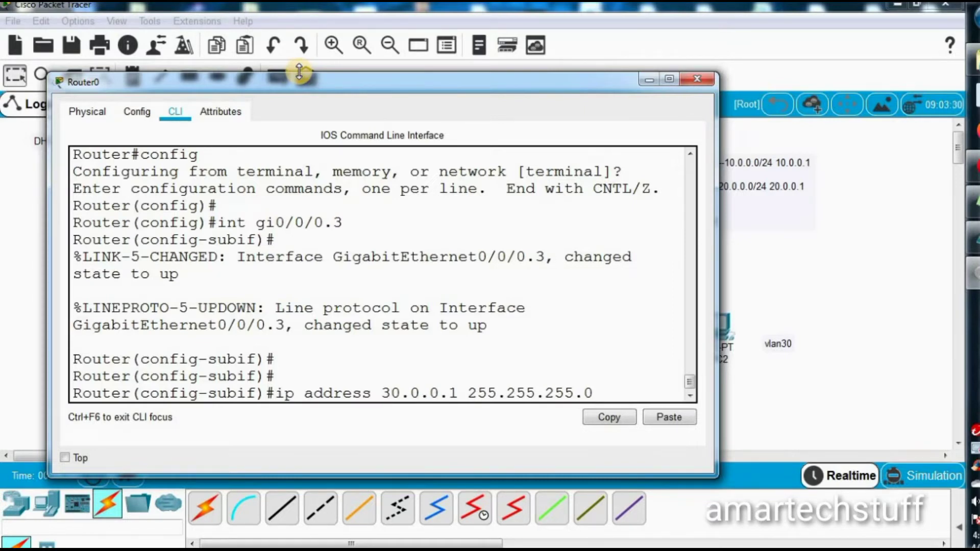
{"action": "key", "text": "Return"}
- Set dot1Q encapsulation for VLAN 30 on subinterface gi0/0/0.3 and leave configuration mode
{"action": "key", "text": "Up"}
{"action": "key", "text": "Up"}
{"action": "key", "text": "Up"}
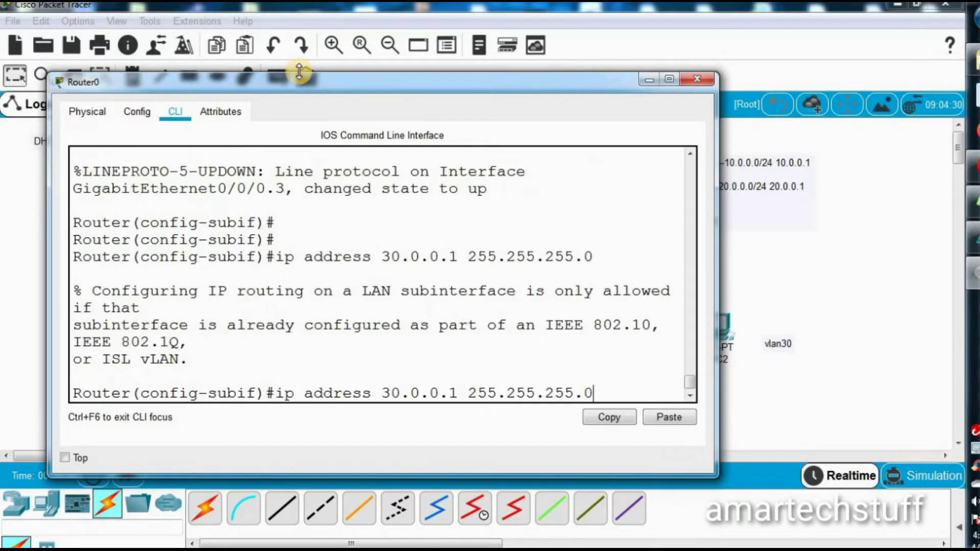
{"action": "key", "text": "BackSpace"}
{"action": "key", "text": "BackSpace"}
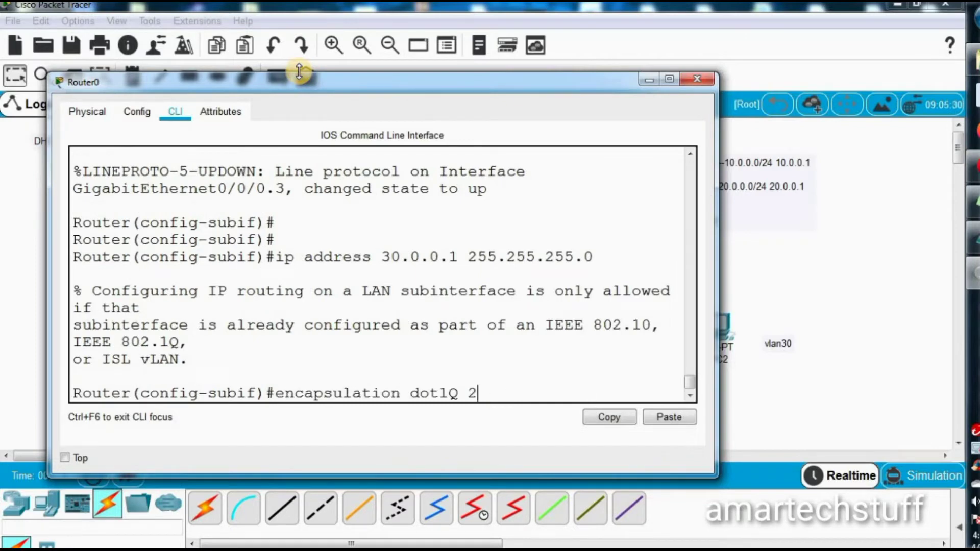
{"action": "type", "text": "30"}
{"action": "key", "text": "Return"}
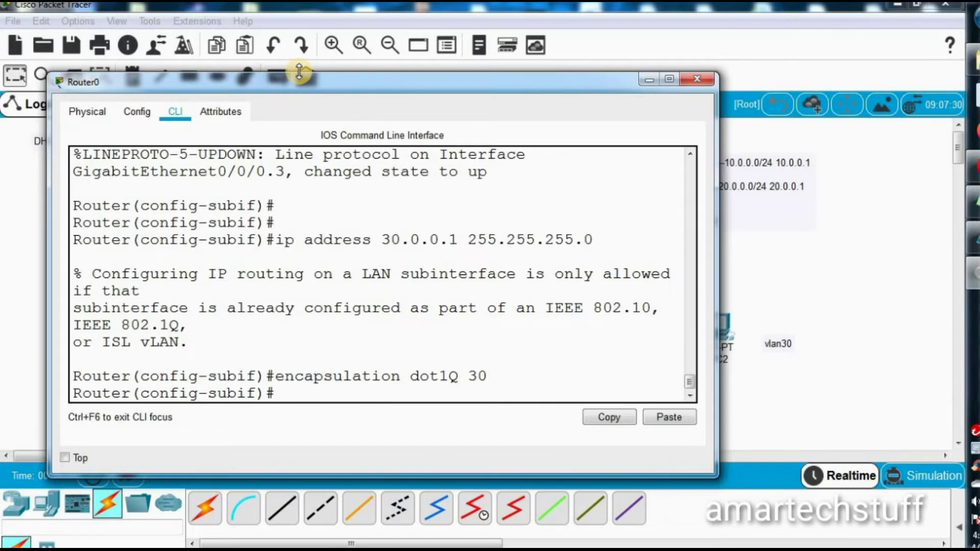
{"action": "key", "text": "ctrl+z"}
{"action": "key", "text": "Return"}
{"action": "key", "text": "Return"}
{"action": "key", "text": "Return"}
{"action": "key", "text": "Return"}
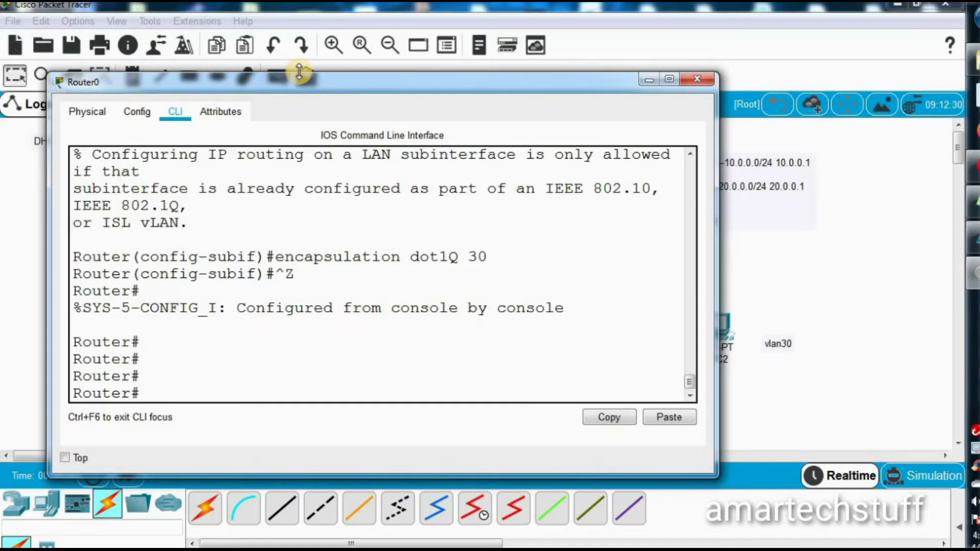
{"action": "key", "text": "Return"}
{"action": "key", "text": "Return"}
{"action": "key", "text": "Return"}
{"action": "key", "text": "Return"}
{"action": "key", "text": "Return"}
{"action": "key", "text": "Return"}
{"action": "key", "text": "Return"}
{"action": "key", "text": "Return"}
{"action": "key", "text": "Return"}
{"action": "key", "text": "Return"}
{"action": "key", "text": "Return"}
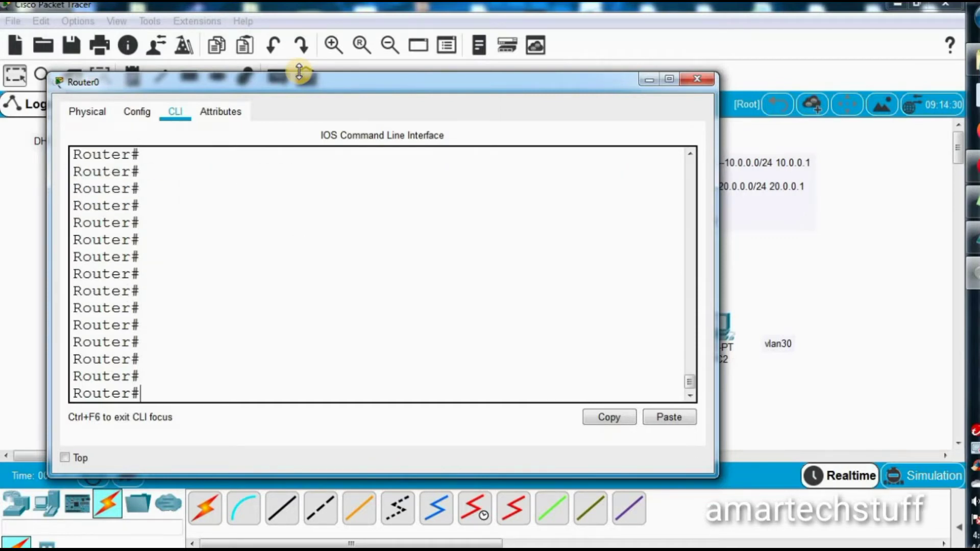
- Check the available show ip dhcp options on Router0 and display the DHCP address bindings
{"action": "type", "text": "con"}
{"action": "key", "text": "BackSpace"}
{"action": "key", "text": "BackSpace"}
{"action": "key", "text": "BackSpace"}
{"action": "type", "text": "sh"}
{"action": "key", "text": "BackSpace"}
{"action": "key", "text": "BackSpace"}
{"action": "type", "text": "sh ip dh"}
{"action": "key", "text": "Tab"}
{"action": "type", "text": "bi"}
{"action": "key", "text": "BackSpace"}
{"action": "key", "text": "BackSpace"}
{"action": "type", "text": "?bin"}
{"action": "key", "text": "Tab"}
{"action": "key", "text": "Return"}
{"action": "key", "text": "Return"}
{"action": "key", "text": "Return"}
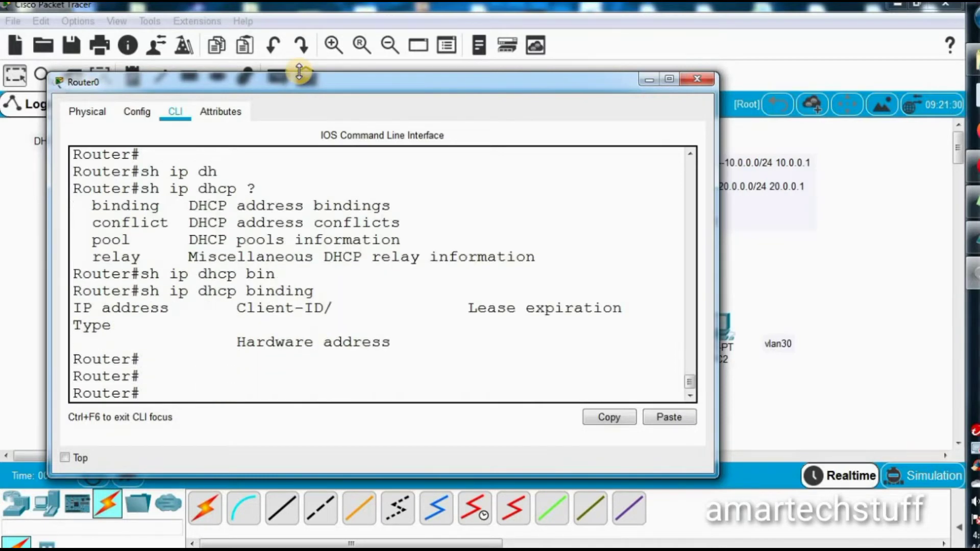
- Display the DHCP pool information on Router0
{"action": "key", "text": "Up"}
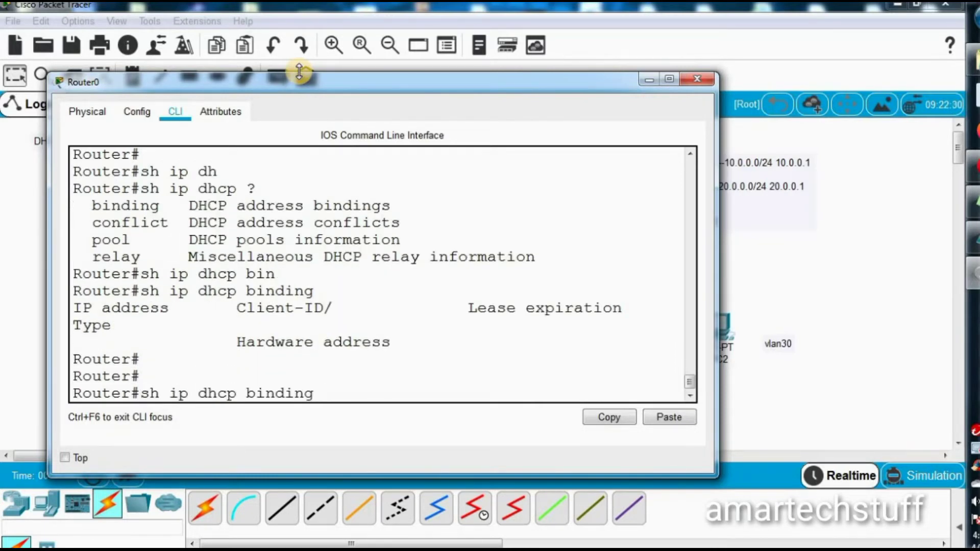
{"action": "key", "text": "BackSpace"}
{"action": "key", "text": "BackSpace"}
{"action": "key", "text": "BackSpace"}
{"action": "key", "text": "BackSpace"}
{"action": "key", "text": "BackSpace"}
{"action": "key", "text": "BackSpace"}
{"action": "key", "text": "BackSpace"}
{"action": "type", "text": "pool"}
{"action": "key", "text": "Return"}
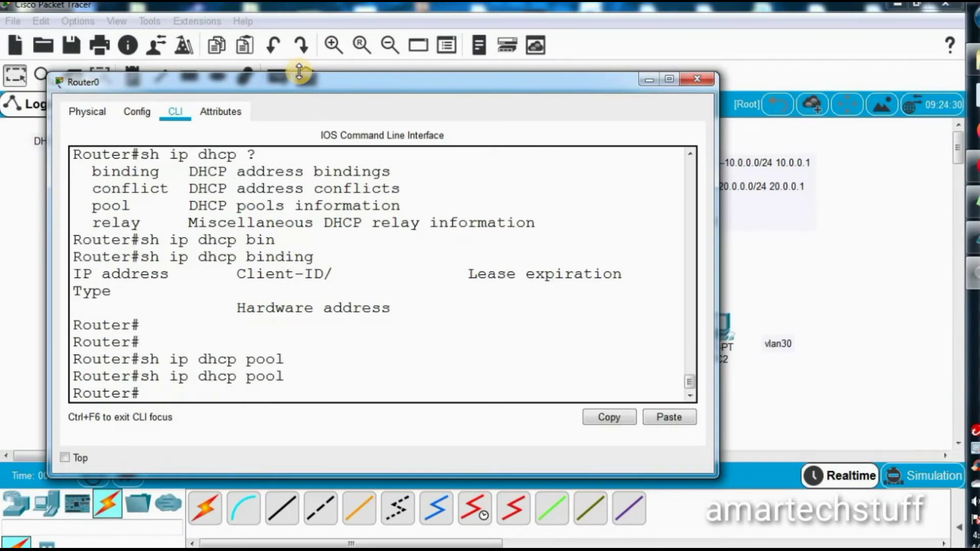
{"action": "key", "text": "Return"}
{"action": "key", "text": "Return"}
{"action": "key", "text": "Return"}
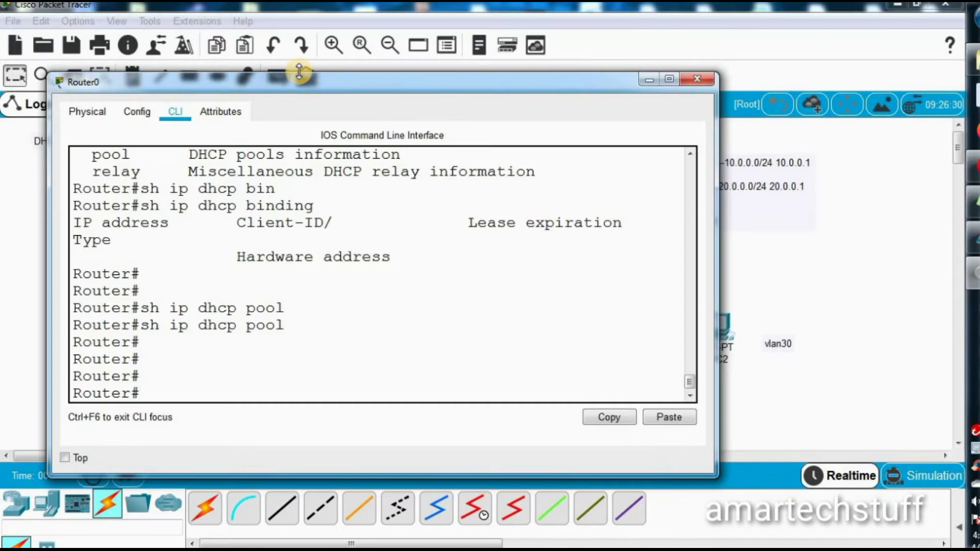
- Enter global configuration mode on Router0 and create a DHCP pool named dhcpvlan10
{"action": "type", "text": "config"}
{"action": "key", "text": "Return"}
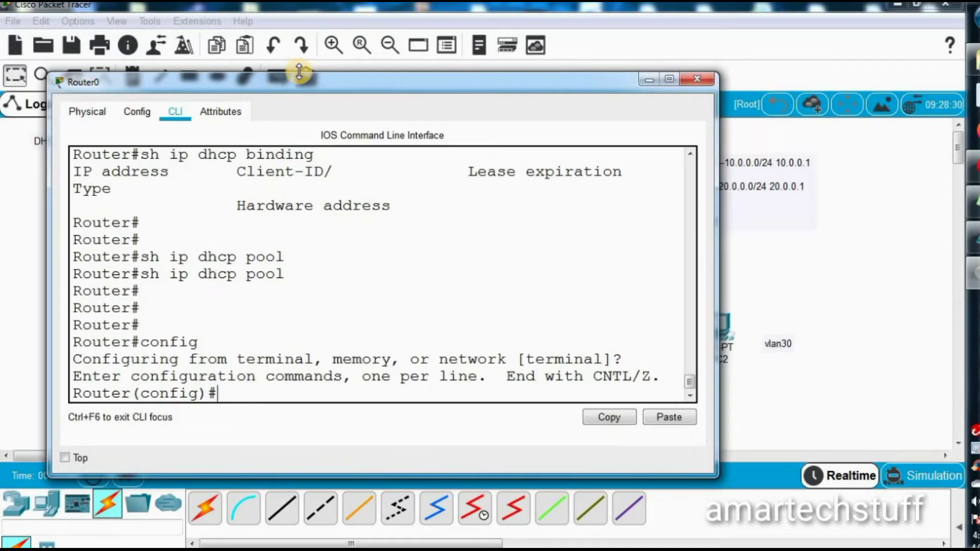
{"action": "type", "text": "ip dhc"}
{"action": "key", "text": "Tab"}
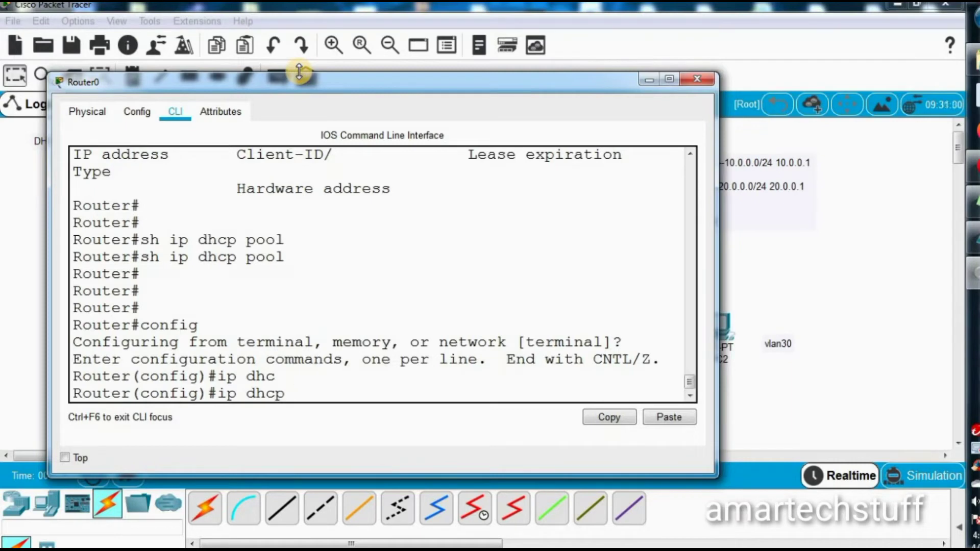
{"action": "type", "text": "poo"}
{"action": "key", "text": "Tab"}
{"action": "type", "text": "?"}
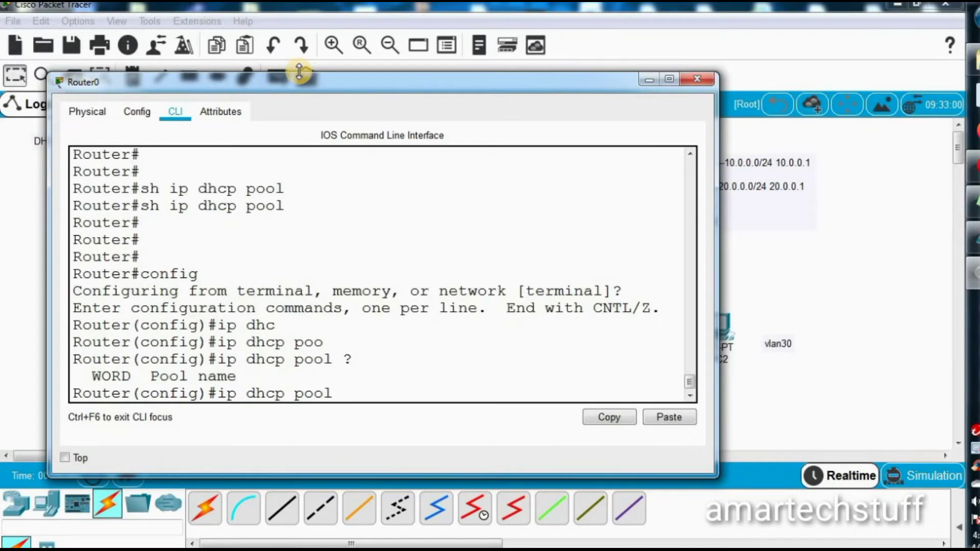
{"action": "type", "text": "dhcpvlan10"}
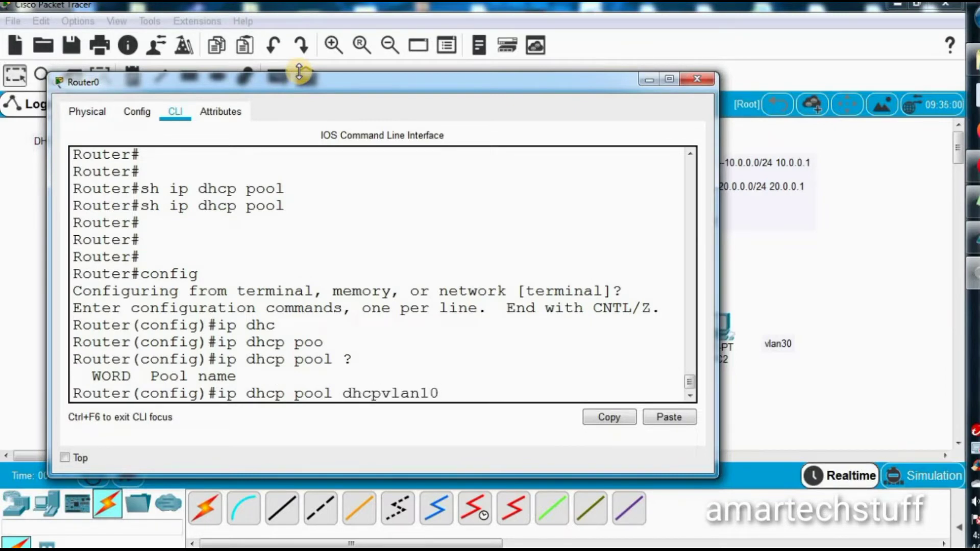
{"action": "type", "text": " ?"}
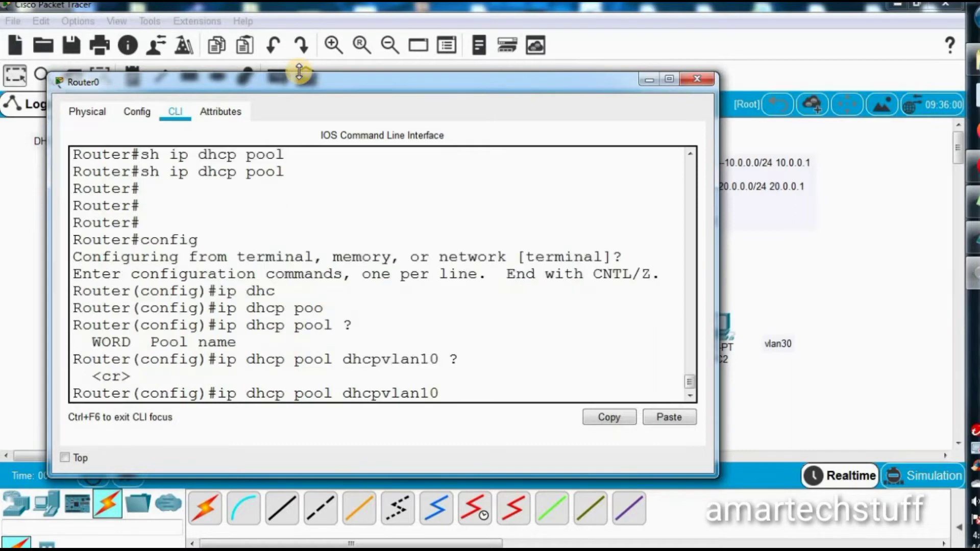
{"action": "key", "text": "Return"}
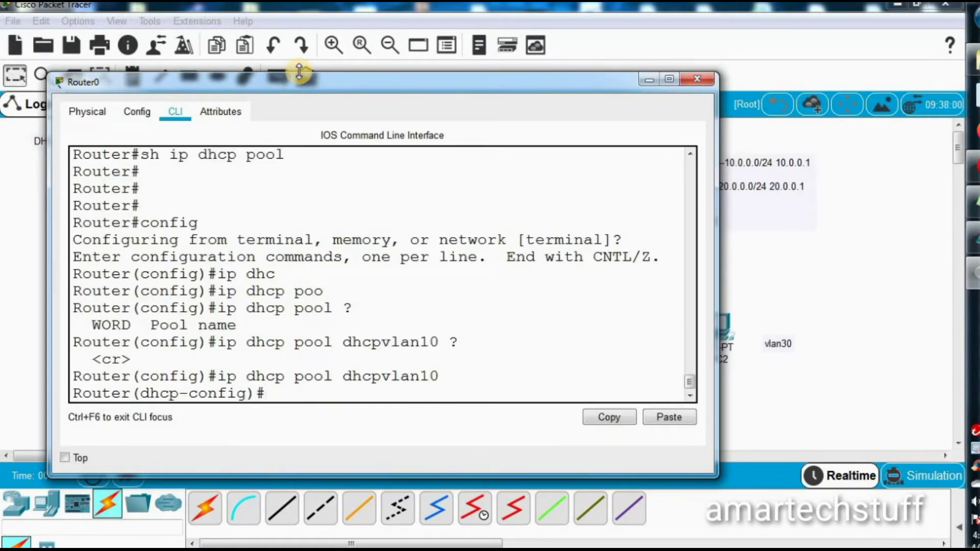
- Assign network 10.0.0.0 with mask 255.255.255.0 to DHCP pool dhcpvlan10
{"action": "type", "text": "network 10"}
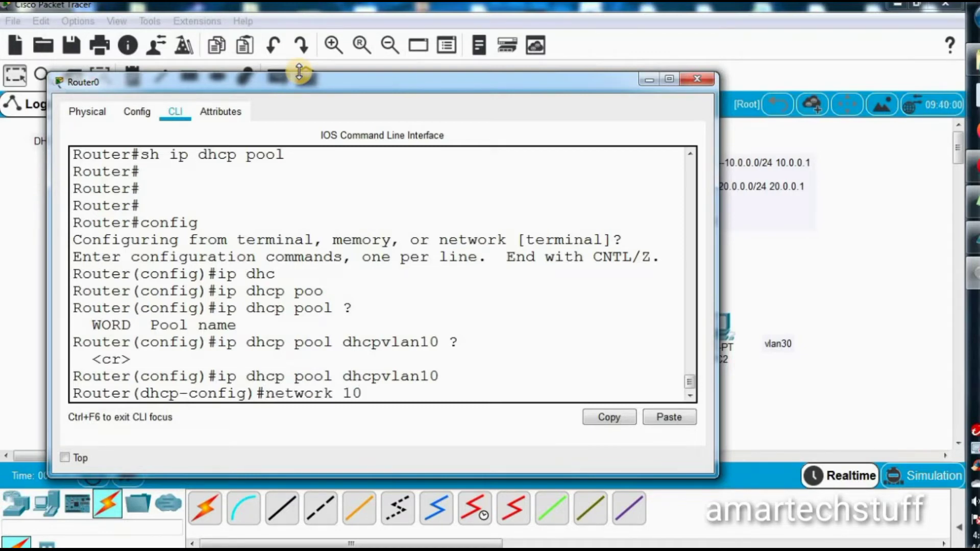
{"action": "type", "text": ".0.0.0 255.2"}
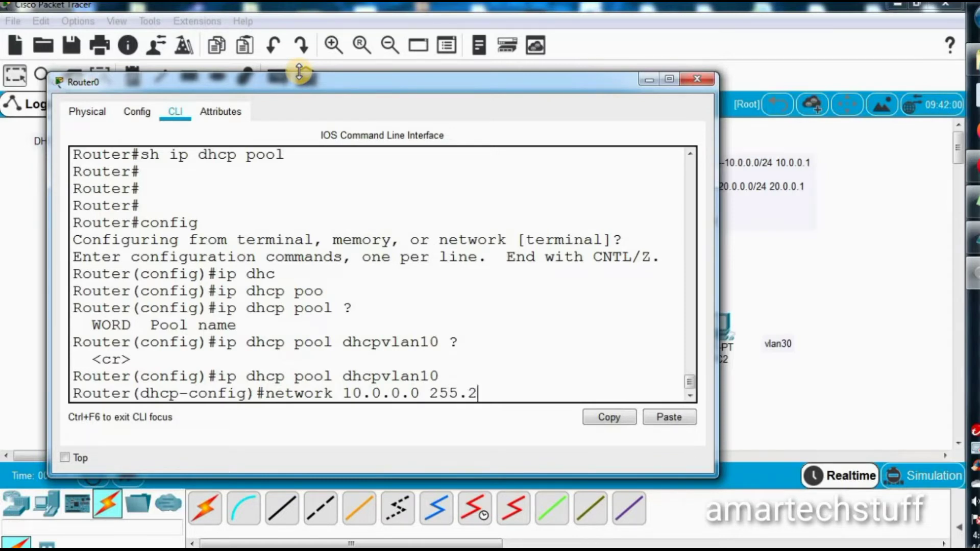
{"action": "type", "text": "55.255.0"}
{"action": "key", "text": "Return"}
- Set the default router of DHCP pool dhcpvlan10 to 10.0.0.1
{"action": "type", "text": "de"}
{"action": "key", "text": "Tab"}
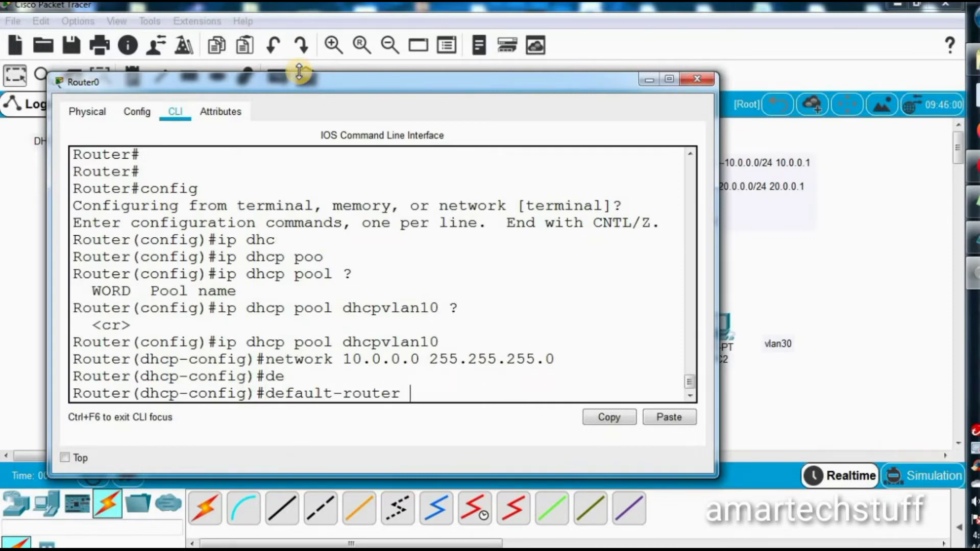
{"action": "type", "text": "10.0.0.1"}
{"action": "key", "text": "Return"}
{"action": "key", "text": "Return"}
{"action": "key", "text": "Return"}
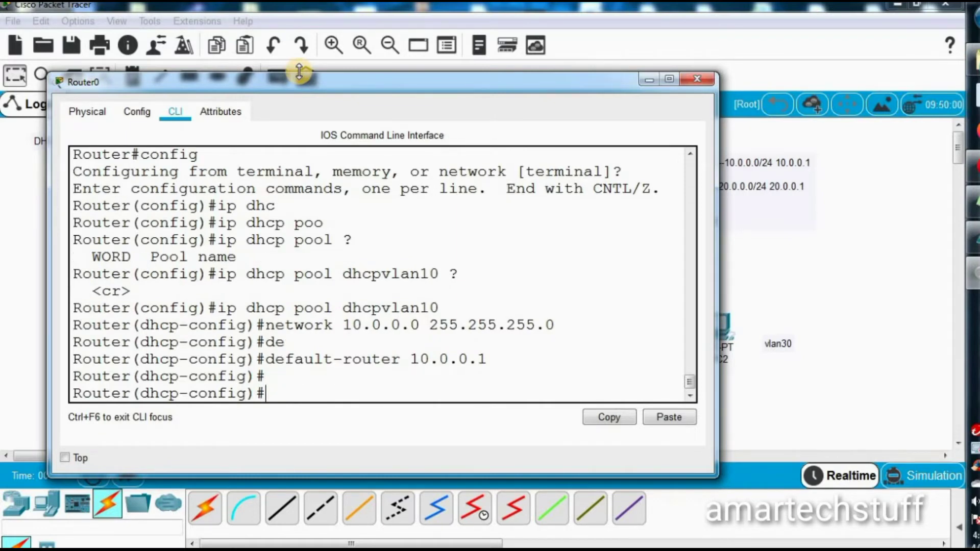
- Create a second DHCP pool named dhcpvlan20 by reusing the earlier pool command
{"action": "key", "text": "Up"}
{"action": "key", "text": "Up"}
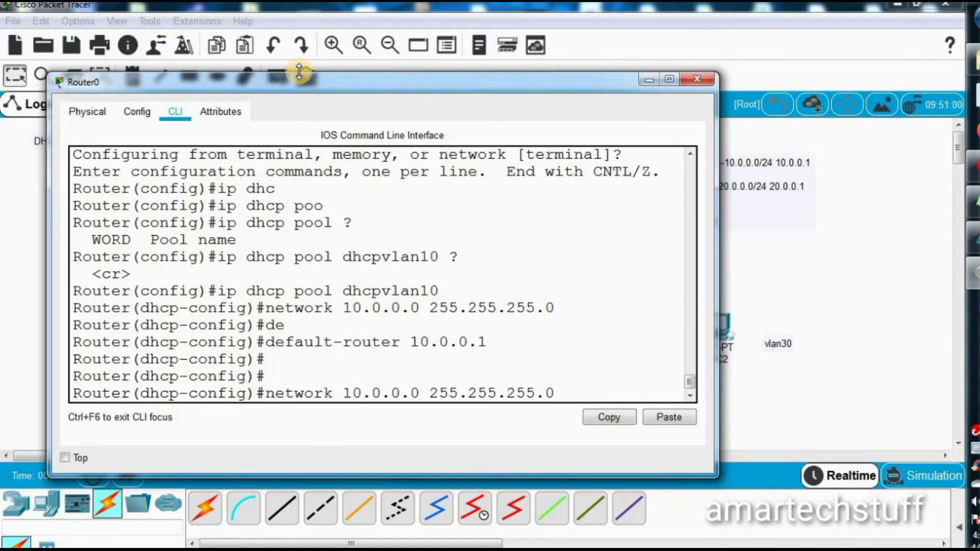
{"action": "key", "text": "Up"}
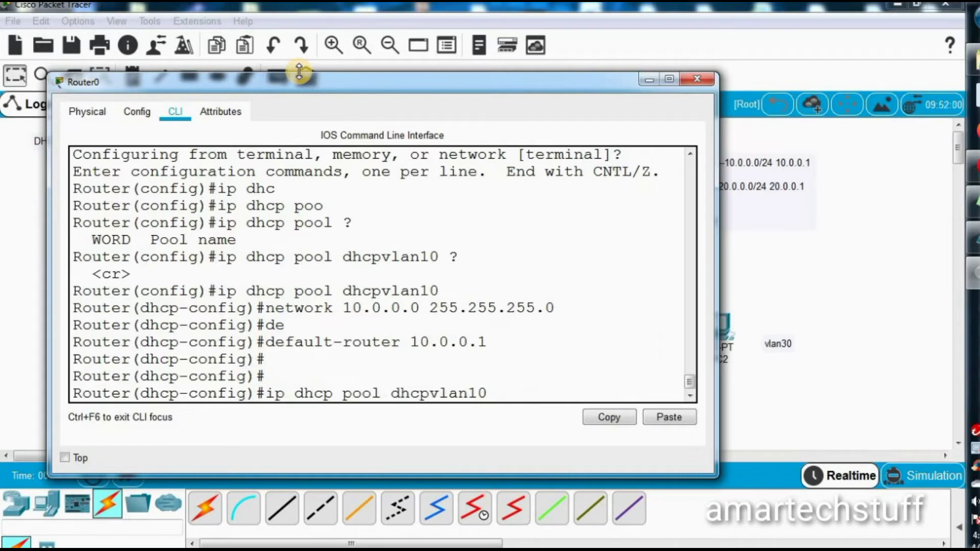
{"action": "key", "text": "BackSpace"}
{"action": "key", "text": "BackSpace"}
{"action": "key", "text": "BackSpace"}
{"action": "type", "text": "20"}
{"action": "key", "text": "Return"}
- Assign network 20.0.0.0 with mask 255.255.255.0 to DHCP pool dhcpvlan20
{"action": "key", "text": "Up"}
{"action": "key", "text": "Up"}
{"action": "key", "text": "Up"}
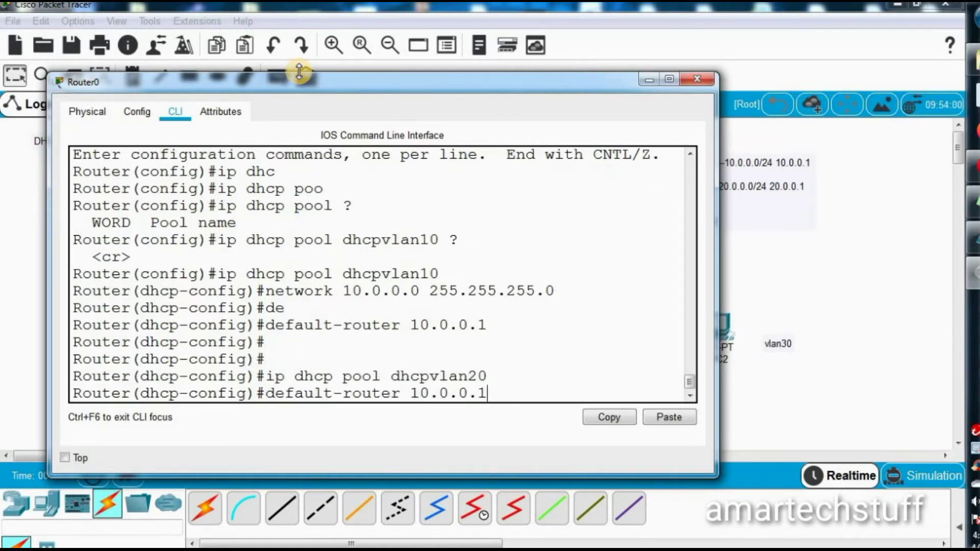
{"action": "key", "text": "Left"}
{"action": "key", "text": "Left"}
{"action": "key", "text": "Left"}
{"action": "key", "text": "Left"}
{"action": "key", "text": "Left"}
{"action": "key", "text": "Left"}
{"action": "key", "text": "Left"}
{"action": "key", "text": "Left"}
{"action": "key", "text": "Left"}
{"action": "key", "text": "Left"}
{"action": "key", "text": "Left"}
{"action": "key", "text": "Left"}
{"action": "key", "text": "Left"}
{"action": "key", "text": "Left"}
{"action": "key", "text": "Left"}
{"action": "key", "text": "Left"}
{"action": "key", "text": "Left"}
{"action": "key", "text": "Left"}
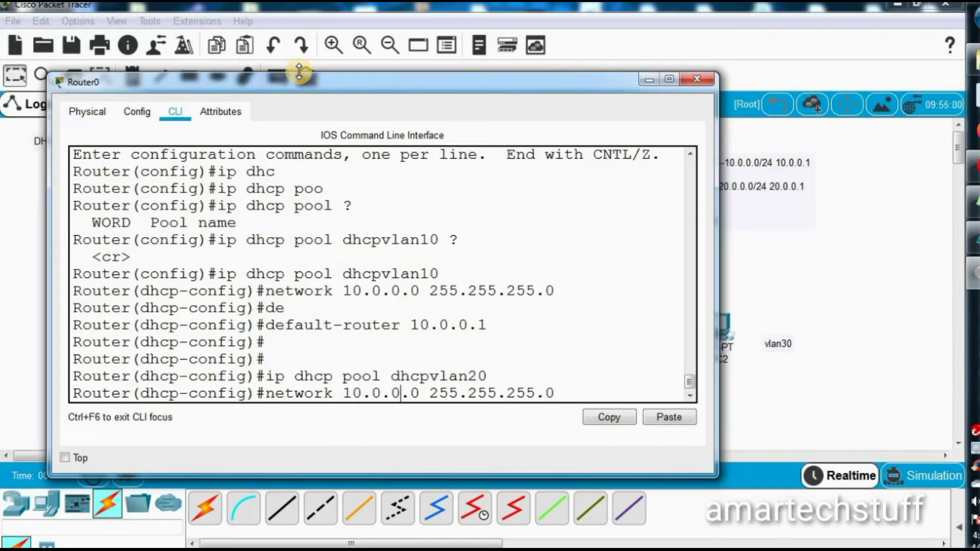
{"action": "key", "text": "Left"}
{"action": "key", "text": "Left"}
{"action": "key", "text": "Left"}
{"action": "key", "text": "Left"}
{"action": "key", "text": "Right"}
{"action": "key", "text": "BackSpace"}
{"action": "type", "text": "2"}
{"action": "key", "text": "Return"}
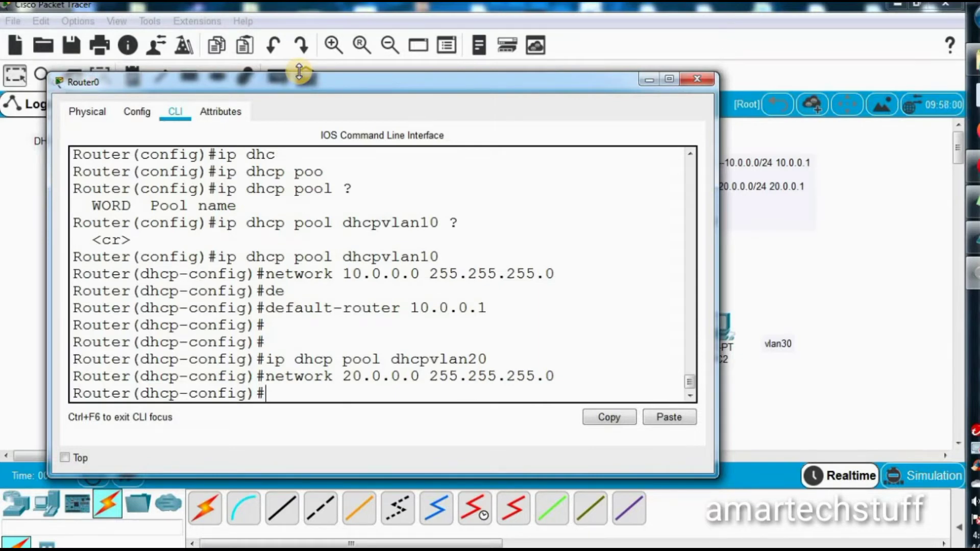
- Set the default router of DHCP pool dhcpvlan20 to 20.0.0.1
{"action": "key", "text": "Up"}
{"action": "key", "text": "Up"}
{"action": "key", "text": "Up"}
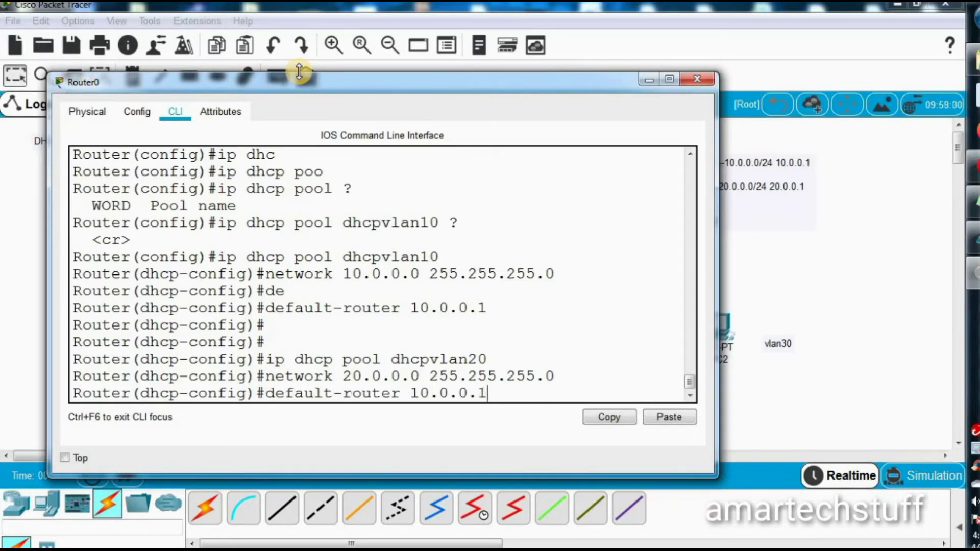
{"action": "key", "text": "Left"}
{"action": "key", "text": "Left"}
{"action": "key", "text": "Left"}
{"action": "key", "text": "Left"}
{"action": "key", "text": "Left"}
{"action": "key", "text": "Left"}
{"action": "key", "text": "Left"}
{"action": "key", "text": "BackSpace"}
{"action": "type", "text": "2"}
{"action": "key", "text": "Return"}
{"action": "key", "text": "Return"}
- Create a third DHCP pool named dhcpvlan30 by reusing the earlier pool command
{"action": "key", "text": "Up"}
{"action": "key", "text": "Up"}
{"action": "key", "text": "Up"}
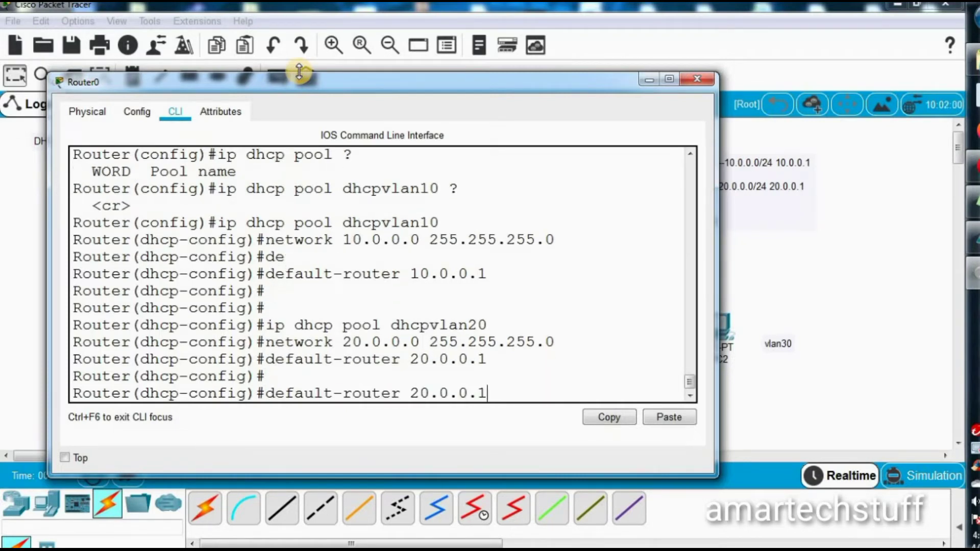
{"action": "key", "text": "Left"}
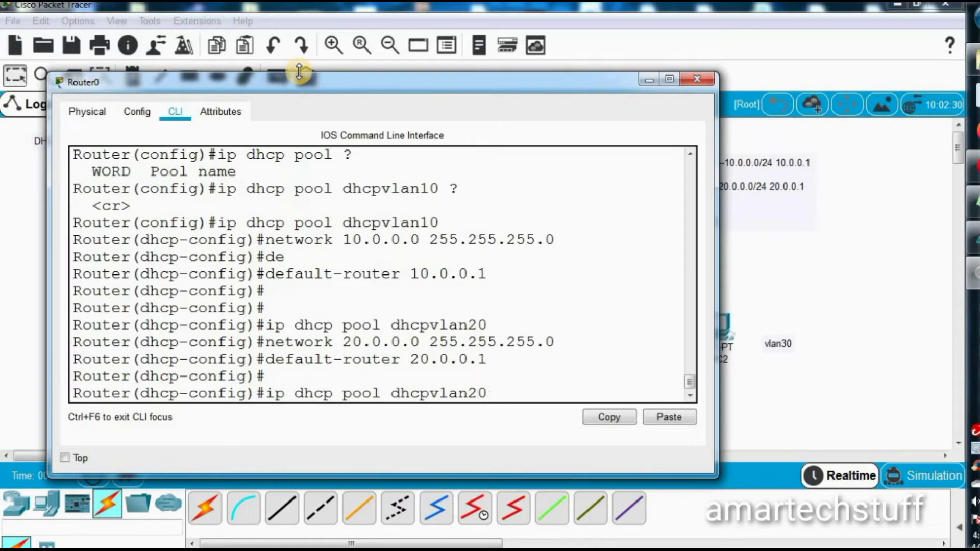
{"action": "key", "text": "BackSpace"}
{"action": "type", "text": "3"}
{"action": "key", "text": "Return"}
{"action": "key", "text": "Return"}
- Assign network 30.0.0.0 with mask 255.255.255.0 to DHCP pool dhcpvlan30
{"action": "key", "text": "Up"}
{"action": "key", "text": "Up"}
{"action": "key", "text": "Up"}
{"action": "key", "text": "Left"}
{"action": "key", "text": "Left"}
{"action": "key", "text": "Left"}
{"action": "key", "text": "Left"}
{"action": "key", "text": "Left"}
{"action": "key", "text": "Left"}
{"action": "key", "text": "Left"}
{"action": "key", "text": "Left"}
{"action": "key", "text": "Left"}
{"action": "key", "text": "Left"}
{"action": "key", "text": "Left"}
{"action": "key", "text": "Left"}
{"action": "key", "text": "Left"}
{"action": "key", "text": "Left"}
{"action": "key", "text": "Left"}
{"action": "key", "text": "Left"}
{"action": "key", "text": "Left"}
{"action": "key", "text": "Left"}
{"action": "key", "text": "Left"}
{"action": "key", "text": "Left"}
{"action": "key", "text": "BackSpace"}
{"action": "type", "text": "3"}
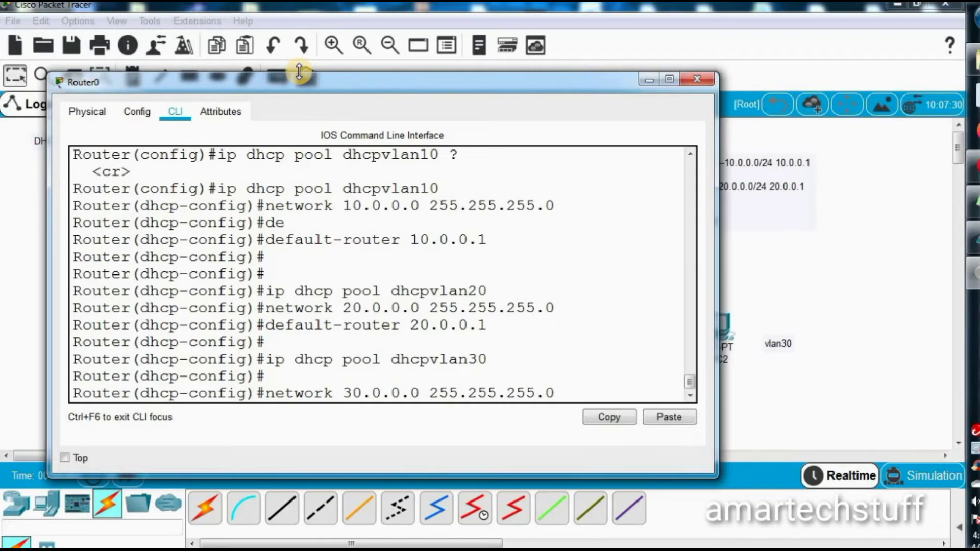
{"action": "key", "text": "Return"}
- Set the default router of DHCP pool dhcpvlan30 to 30.0.0.1 and leave configuration mode
{"action": "key", "text": "Up"}
{"action": "key", "text": "Up"}
{"action": "key", "text": "Up"}
{"action": "key", "text": "Left"}
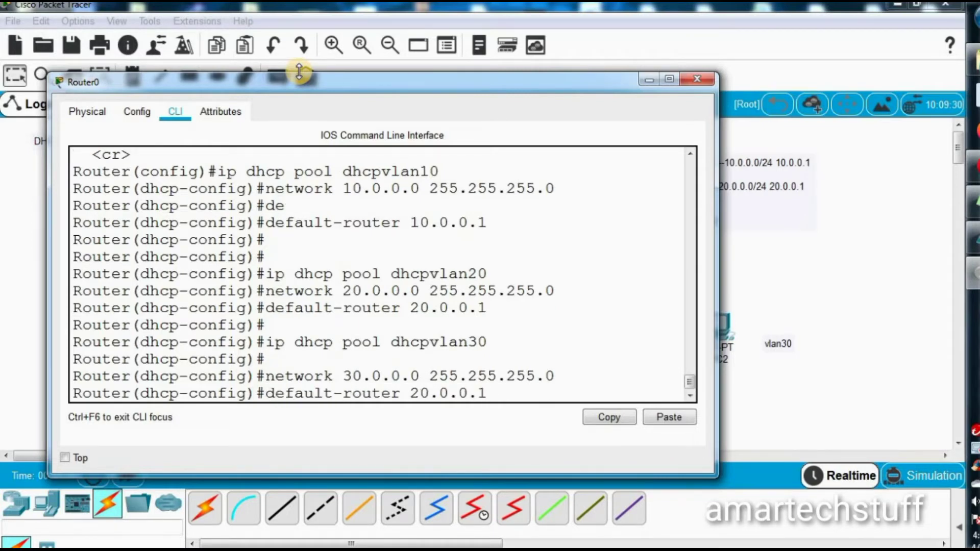
{"action": "key", "text": "BackSpace"}
{"action": "type", "text": "3"}
{"action": "key", "text": "Return"}
{"action": "key", "text": "Return"}
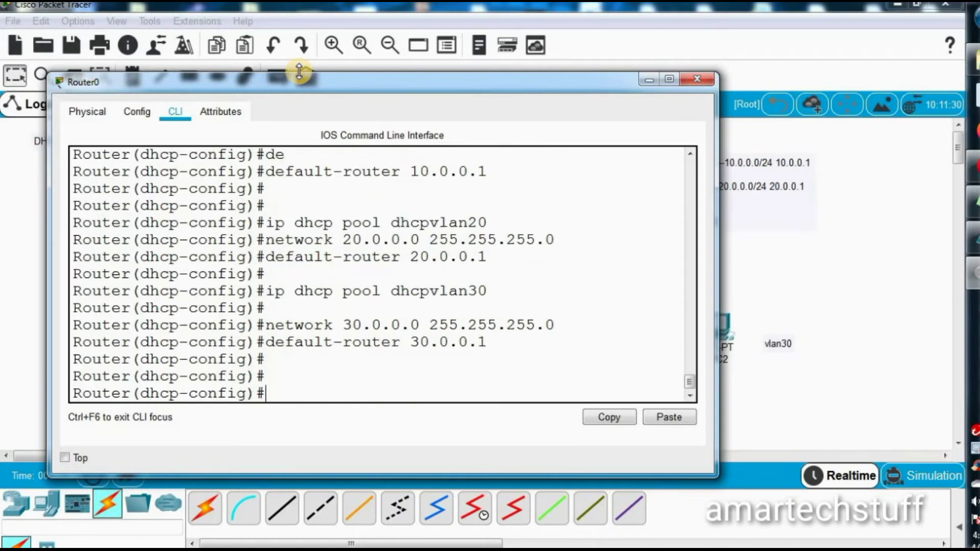
{"action": "key", "text": "ctrl+z"}
{"action": "key", "text": "Return"}
{"action": "key", "text": "Return"}
{"action": "key", "text": "Return"}
{"action": "key", "text": "Return"}
{"action": "key", "text": "Return"}
{"action": "key", "text": "Return"}
{"action": "key", "text": "Return"}
{"action": "key", "text": "Return"}
{"action": "key", "text": "Return"}
{"action": "key", "text": "Return"}
- Display the details of the configured DHCP pools on Router0
{"action": "type", "text": "sh ip"}
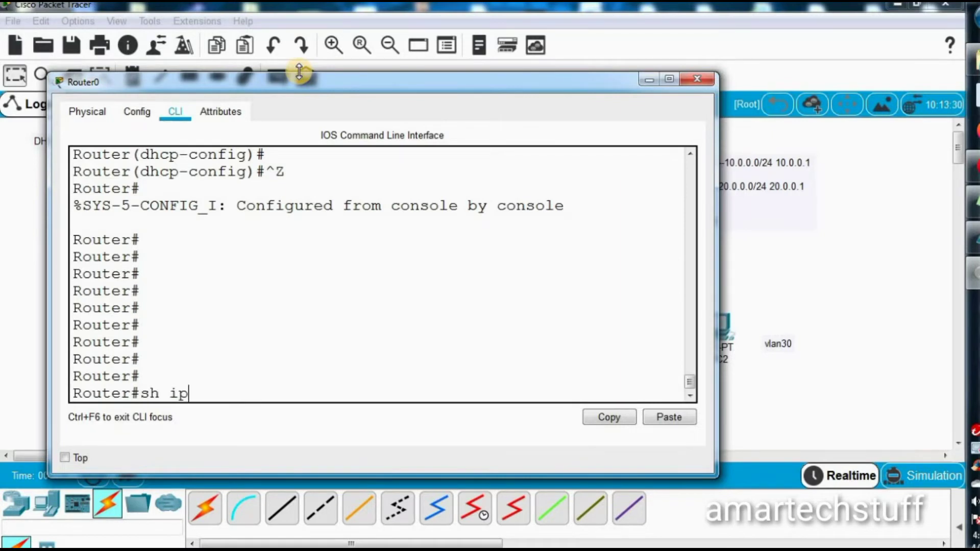
{"action": "type", "text": " dh"}
{"action": "key", "text": "Tab"}
{"action": "type", "text": "po"}
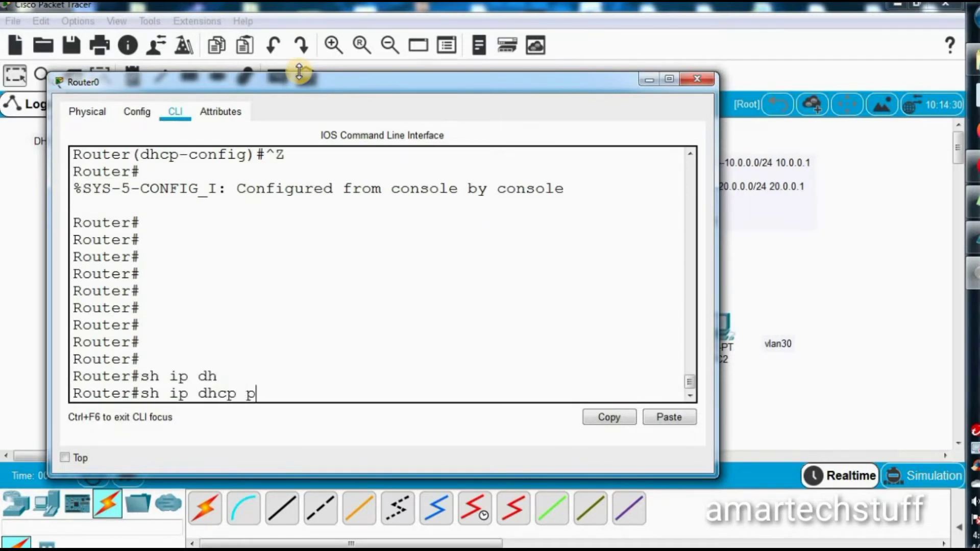
{"action": "key", "text": "Tab"}
{"action": "key", "text": "Return"}
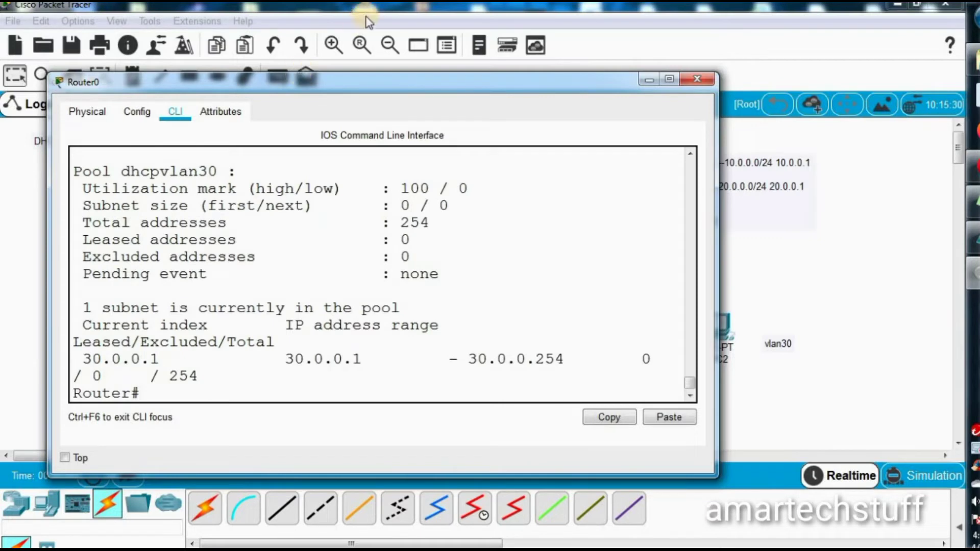
- Examine the dhcpvlan10 entry in the DHCP pool output, including its total addresses and IP address range
{"action": "left_click", "coordinate": [689, 177]}
{"action": "left_click", "coordinate": [689, 176]}
{"action": "left_click", "coordinate": [688, 177]}
{"action": "left_click", "coordinate": [689, 176]}
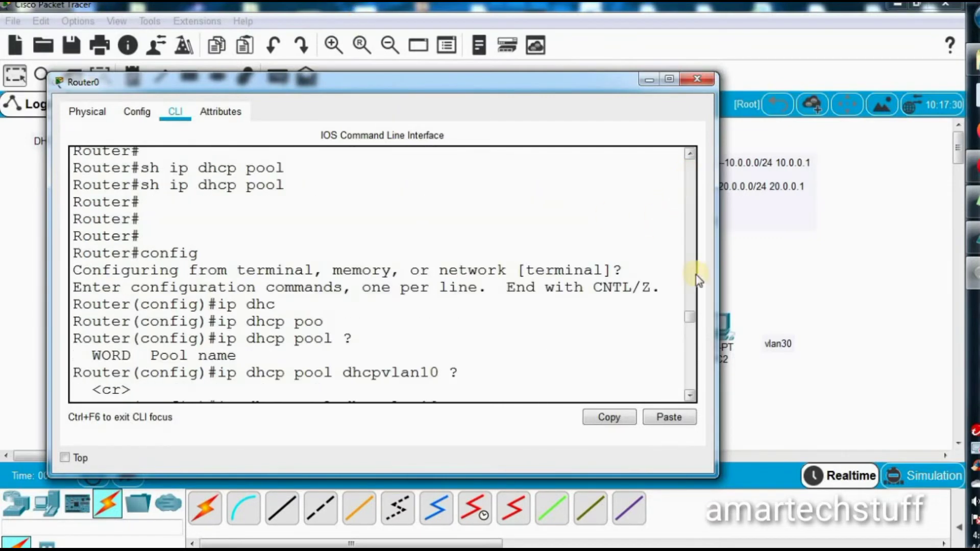
{"action": "left_click_drag", "start_coordinate": [688, 317], "coordinate": [688, 358]}
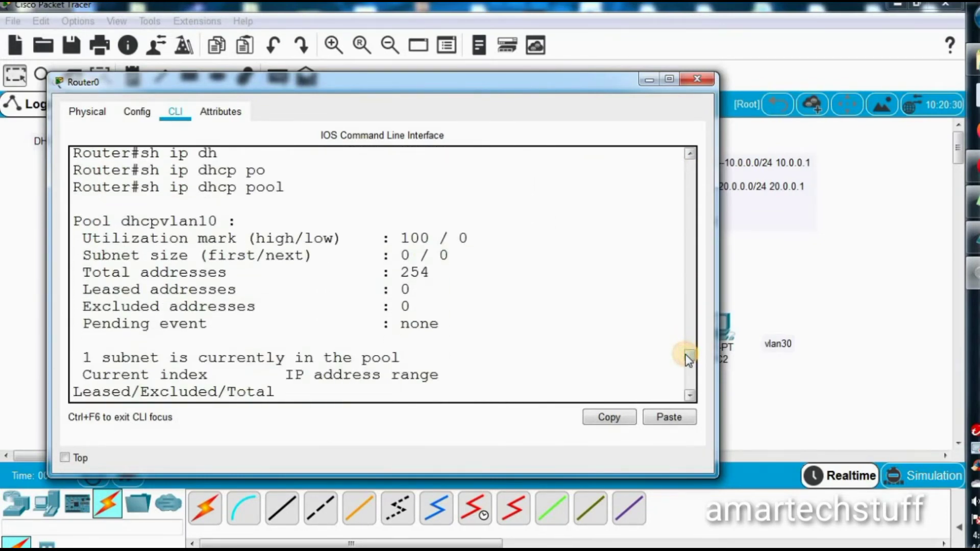
{"action": "double_click", "coordinate": [169, 220]}
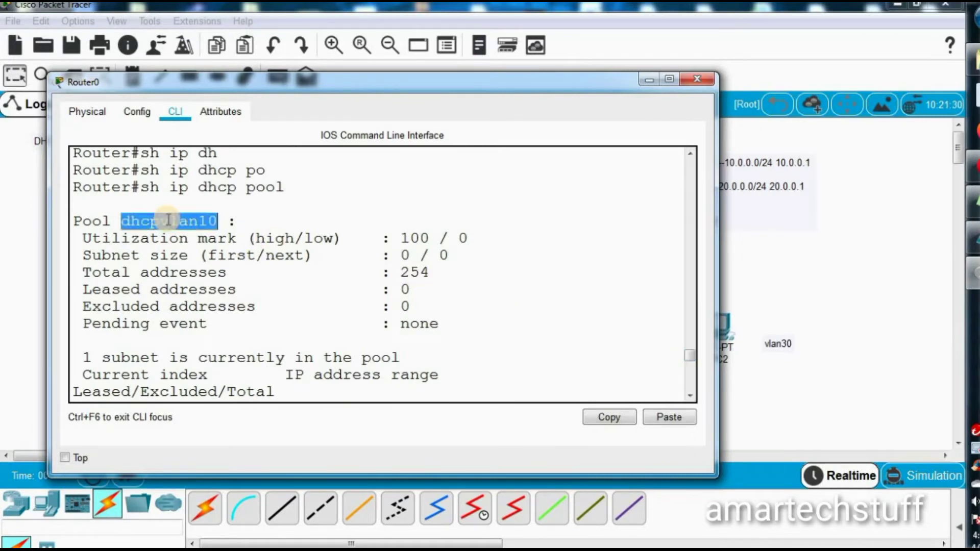
{"action": "double_click", "coordinate": [415, 272]}
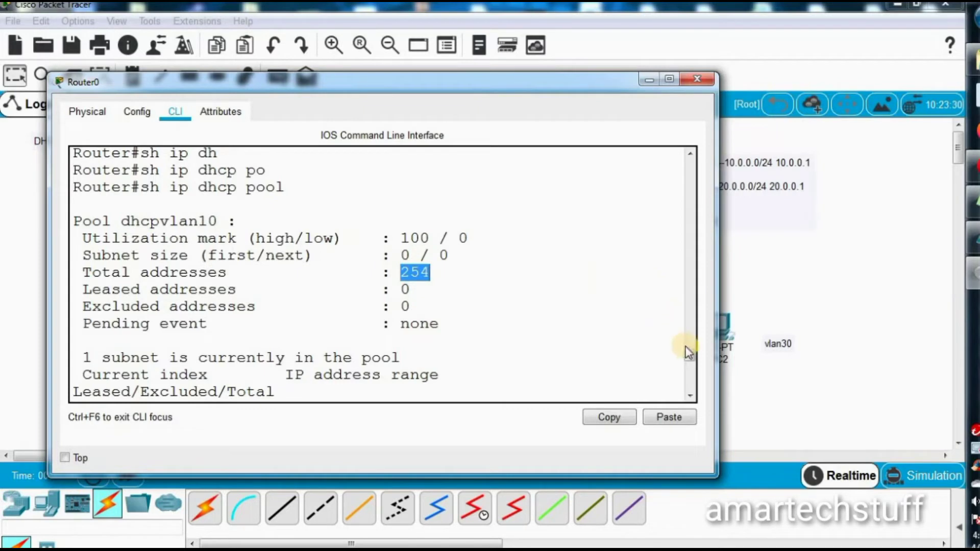
{"action": "left_click", "coordinate": [688, 353]}
{"action": "left_click_drag", "start_coordinate": [688, 356], "coordinate": [684, 364]}
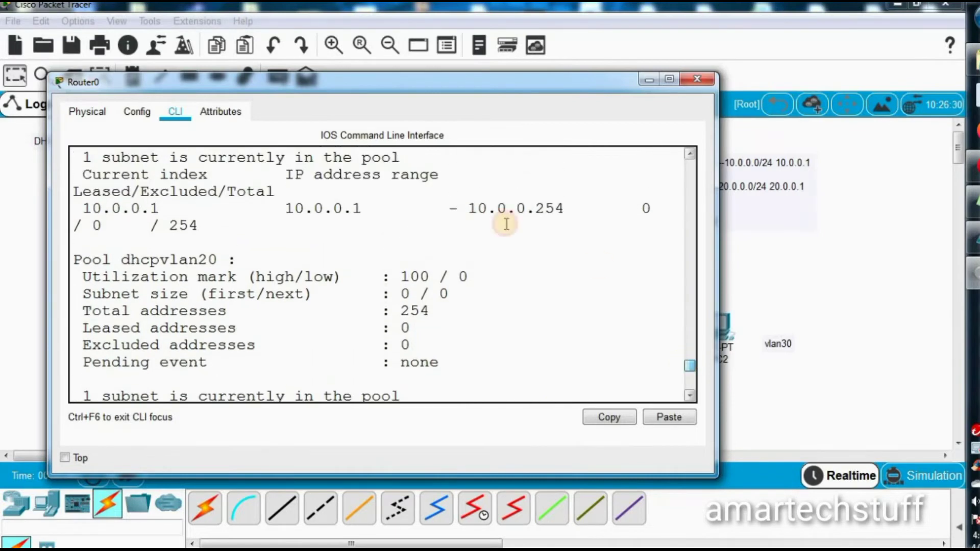
{"action": "double_click", "coordinate": [117, 207]}
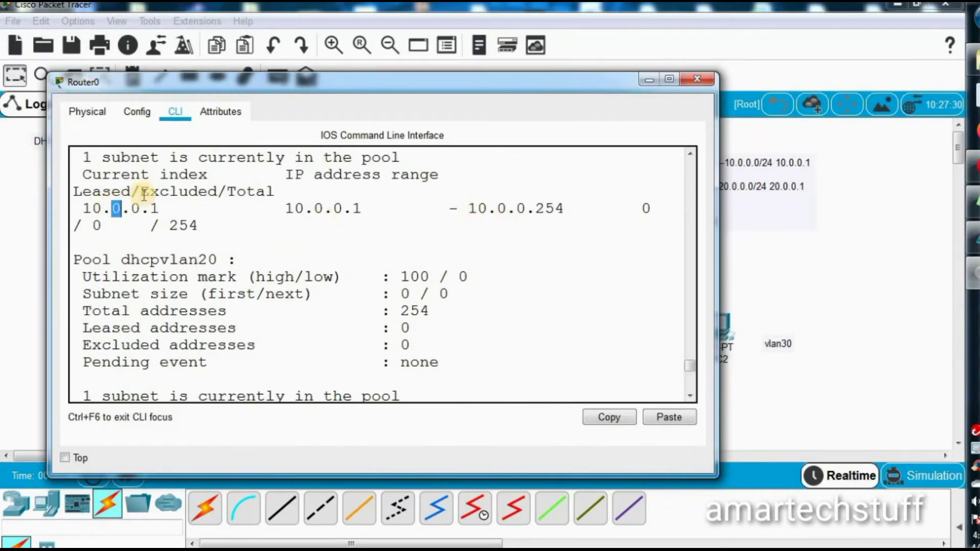
{"action": "left_click", "coordinate": [361, 195]}
- Examine the dhcpvlan20 and dhcpvlan30 entries in the DHCP pool output
{"action": "double_click", "coordinate": [188, 260]}
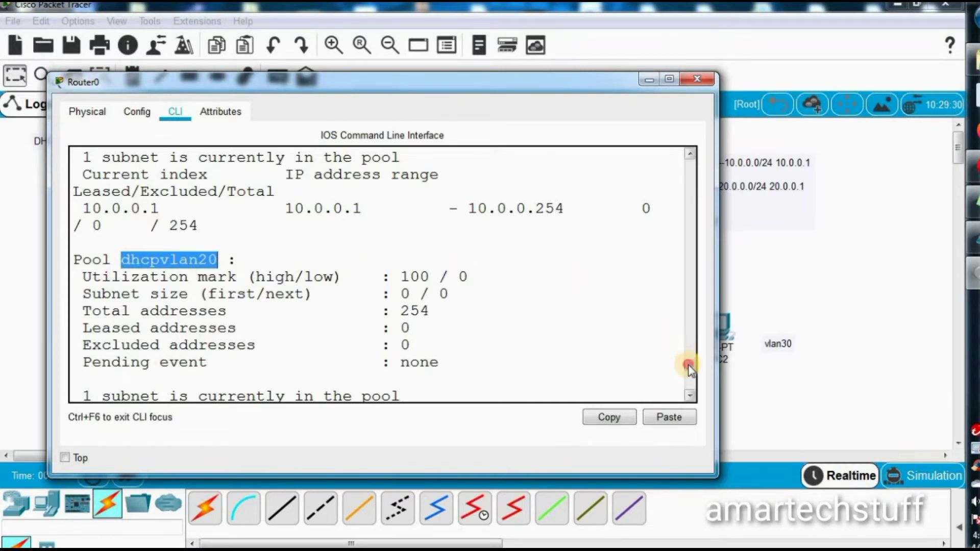
{"action": "left_click_drag", "start_coordinate": [689, 374], "coordinate": [690, 379]}
{"action": "scroll", "coordinate": [686, 378], "scroll_direction": "down", "scroll_amount": 2}
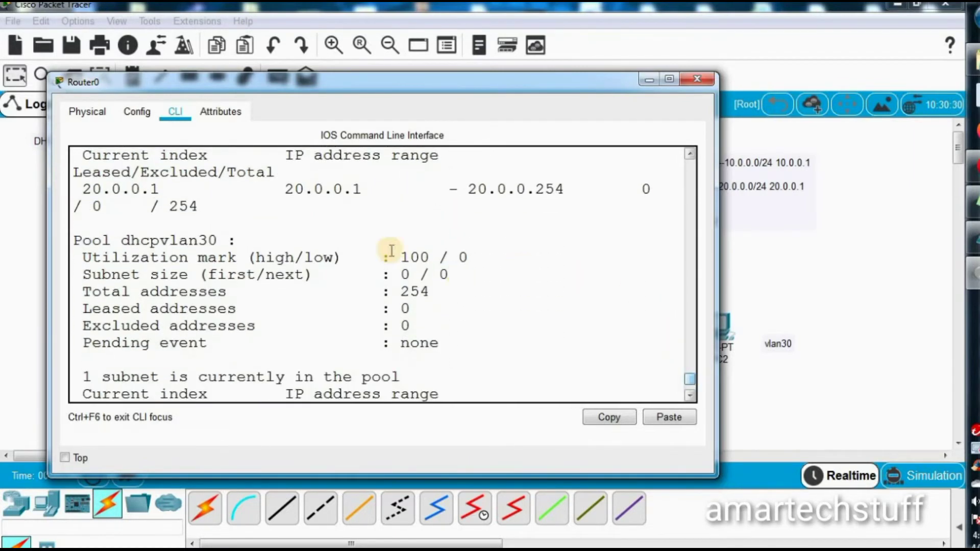
{"action": "double_click", "coordinate": [160, 240]}
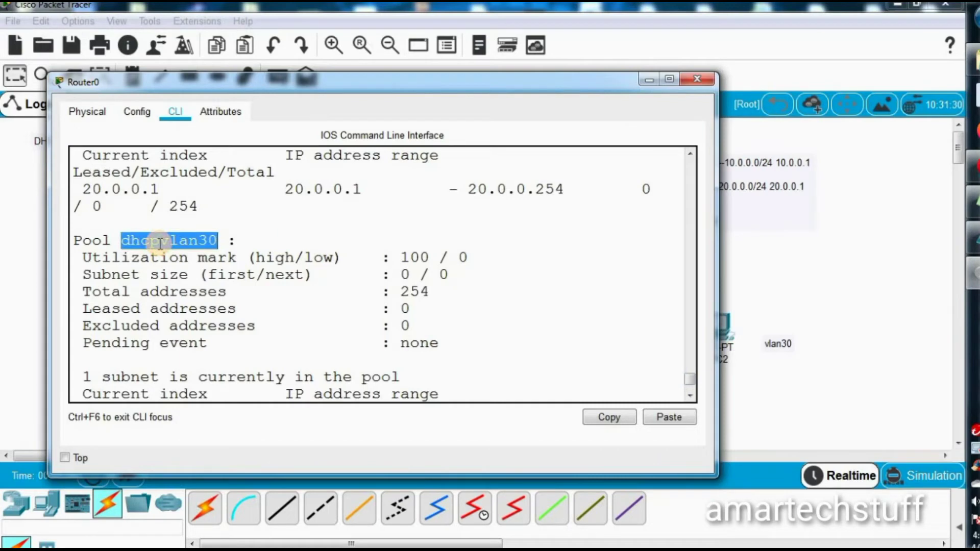
- Display the DHCP address bindings on Router0 with sh ip dhcp binding
{"action": "key", "text": "Return"}
{"action": "key", "text": "Return"}
{"action": "key", "text": "Return"}
{"action": "type", "text": "sh ip dhc"}
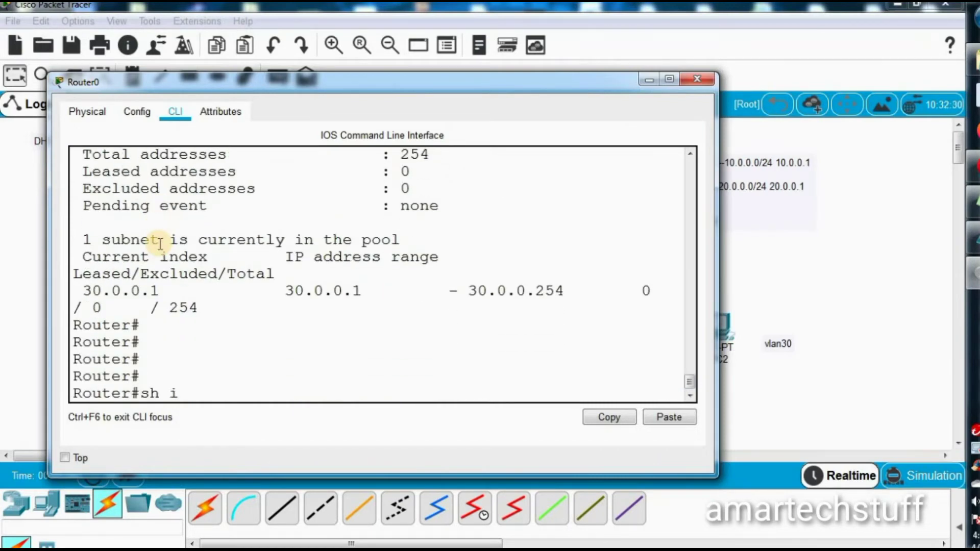
{"action": "key", "text": "Tab"}
{"action": "type", "text": "bind"}
{"action": "key", "text": "Tab"}
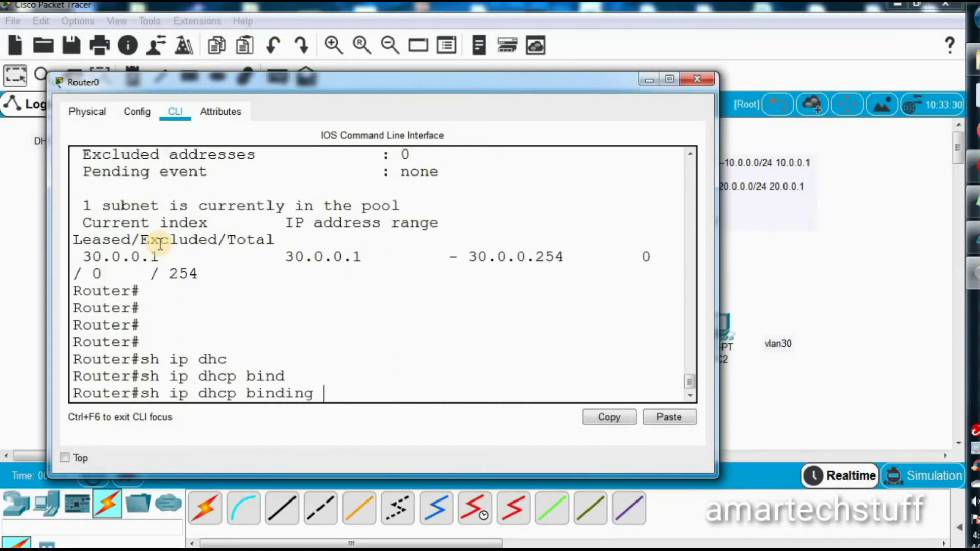
{"action": "key", "text": "Return"}
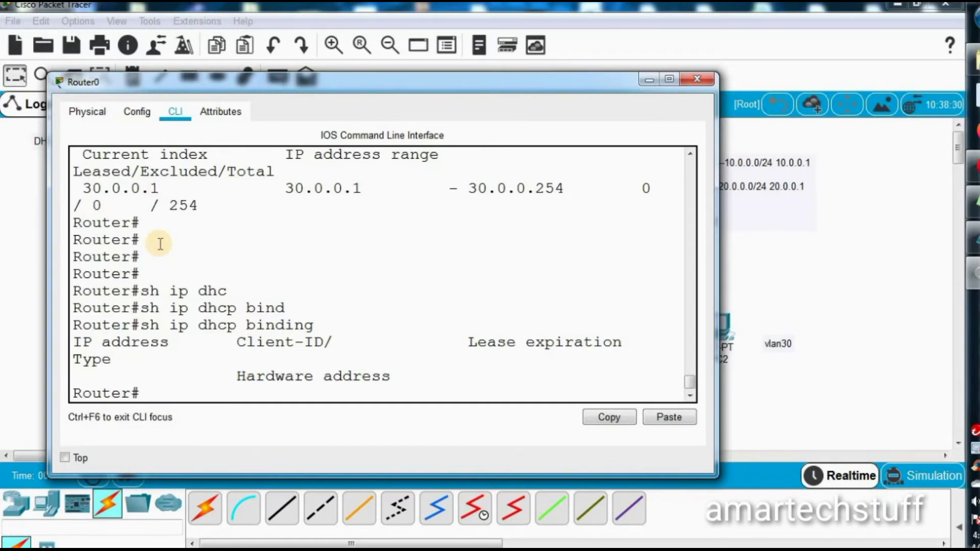
- Set PC0's IPv4 configuration to DHCP to request an address from the router
{"action": "left_click", "coordinate": [863, 237]}
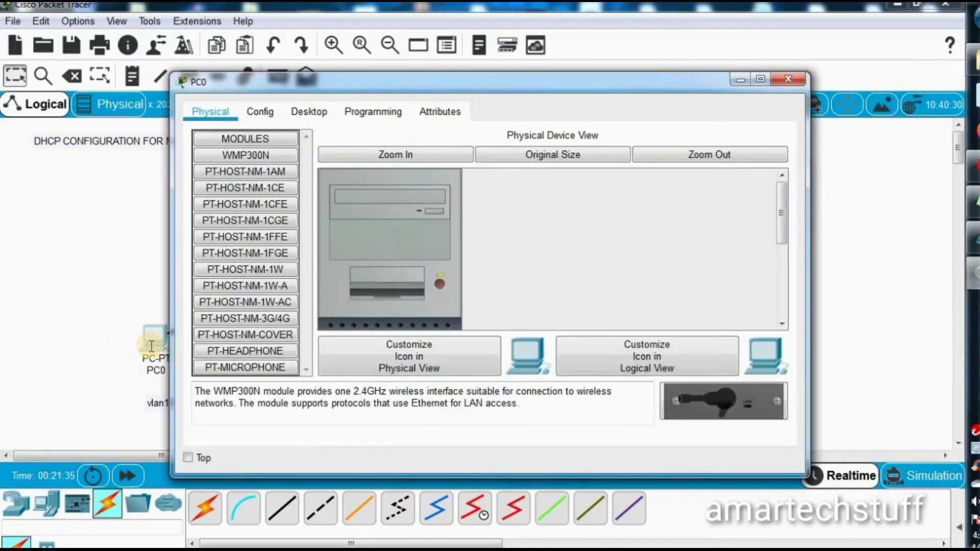
{"action": "left_click", "coordinate": [320, 120]}
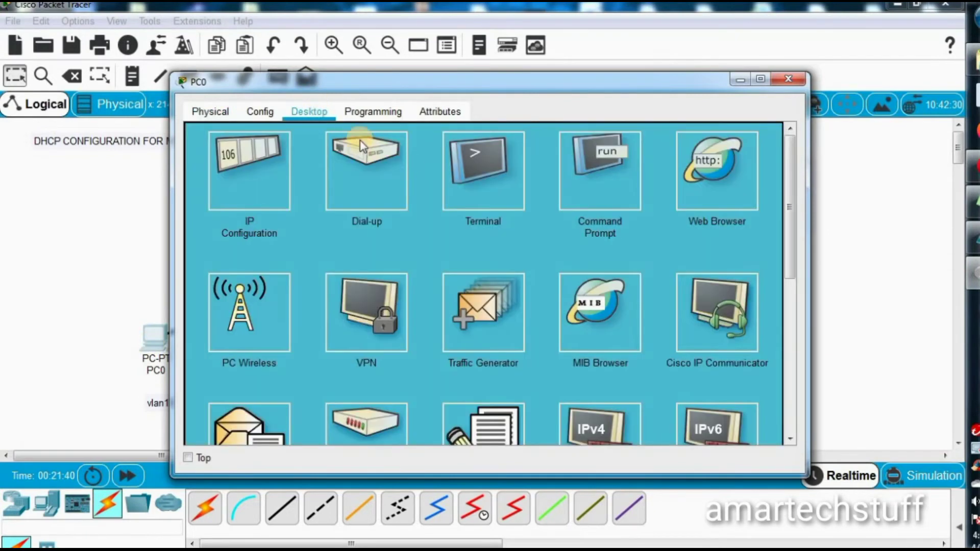
{"action": "left_click", "coordinate": [245, 168]}
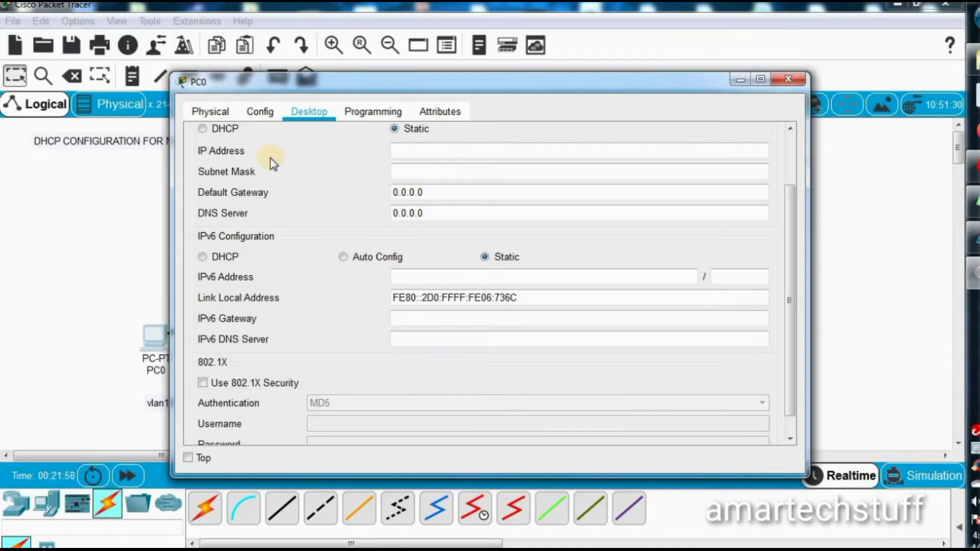
{"action": "left_click", "coordinate": [202, 128]}
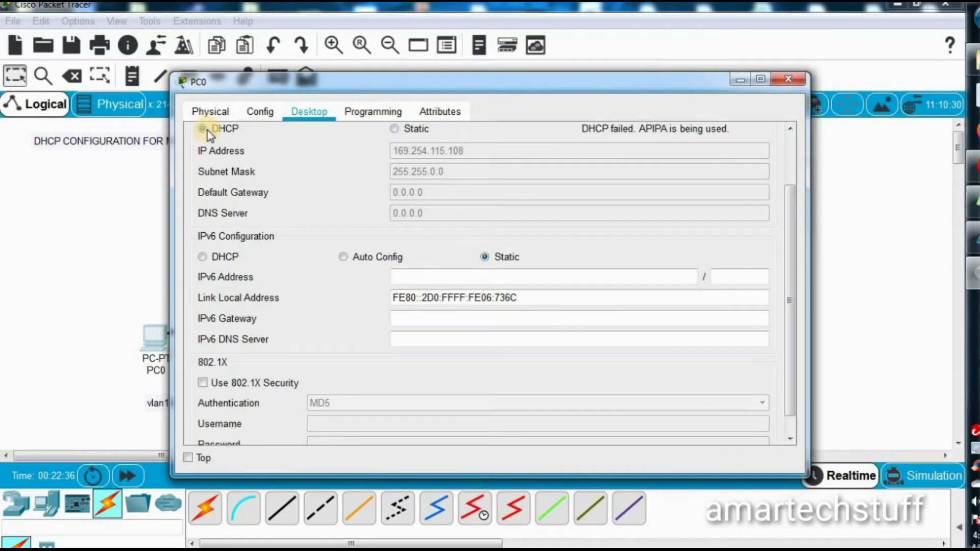
{"action": "left_click", "coordinate": [203, 129]}
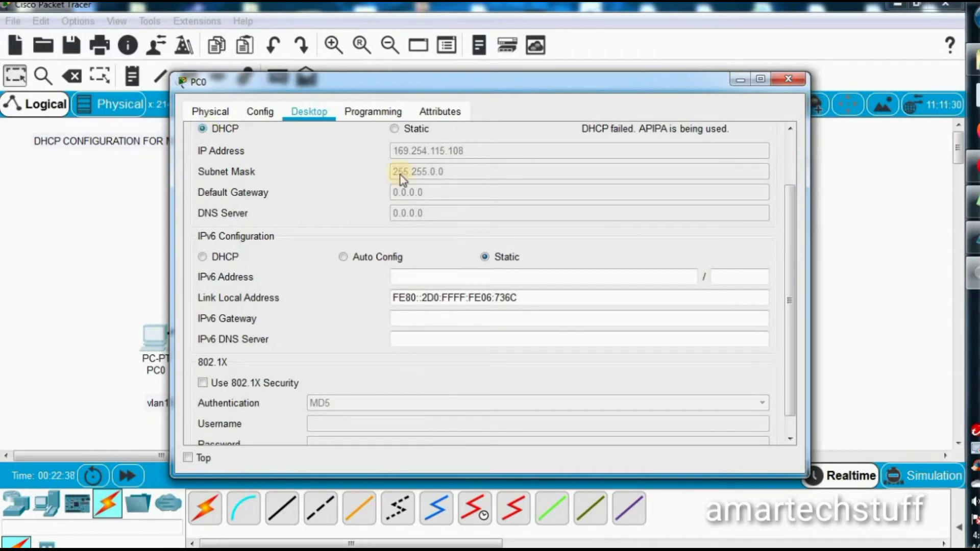
- Return to the Router0 command line and try to filter the running configuration with sh run | dhcp
{"action": "mouse_move", "coordinate": [974, 280]}
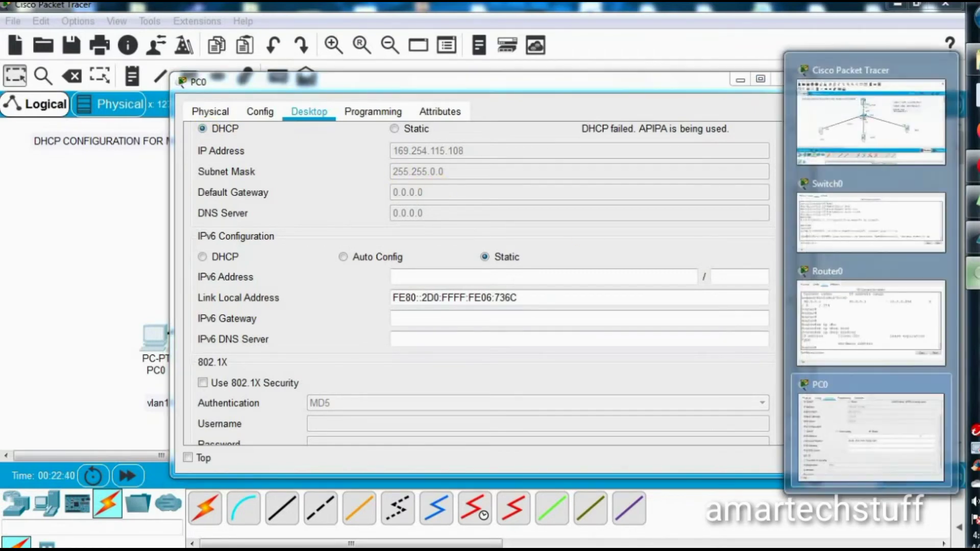
{"action": "left_click", "coordinate": [874, 323]}
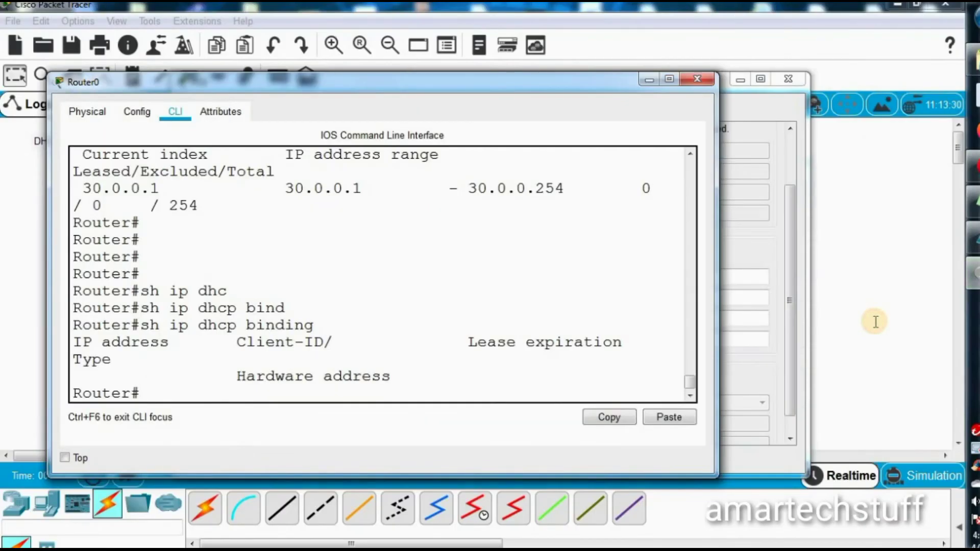
{"action": "key", "text": "Return"}
{"action": "key", "text": "Return"}
{"action": "key", "text": "Return"}
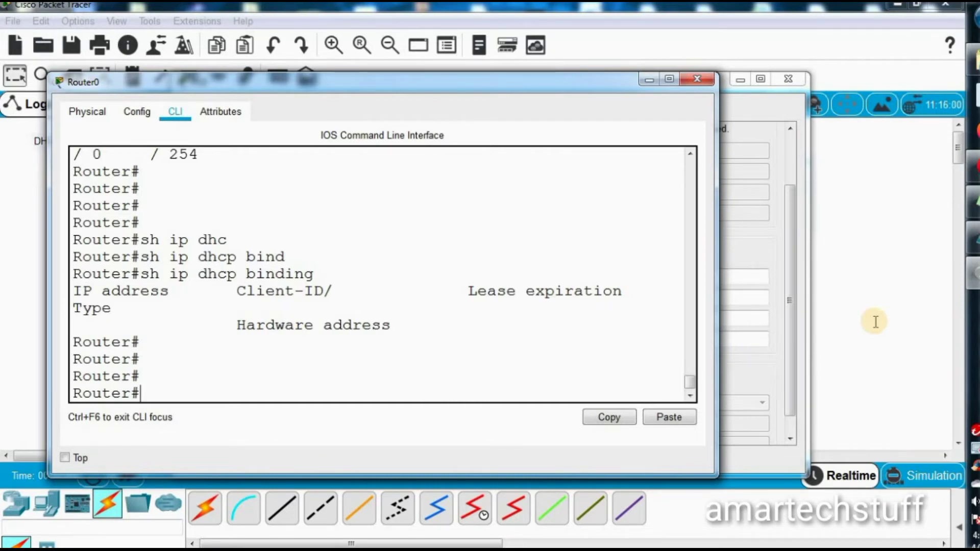
{"action": "key", "text": "Return"}
{"action": "key", "text": "Return"}
{"action": "key", "text": "Return"}
{"action": "type", "text": "s"}
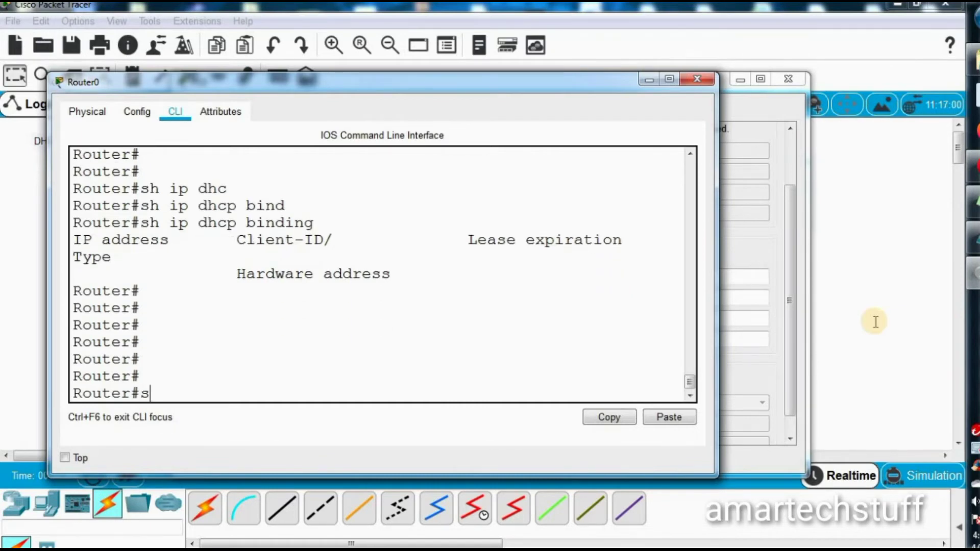
{"action": "type", "text": "h run | dhcp"}
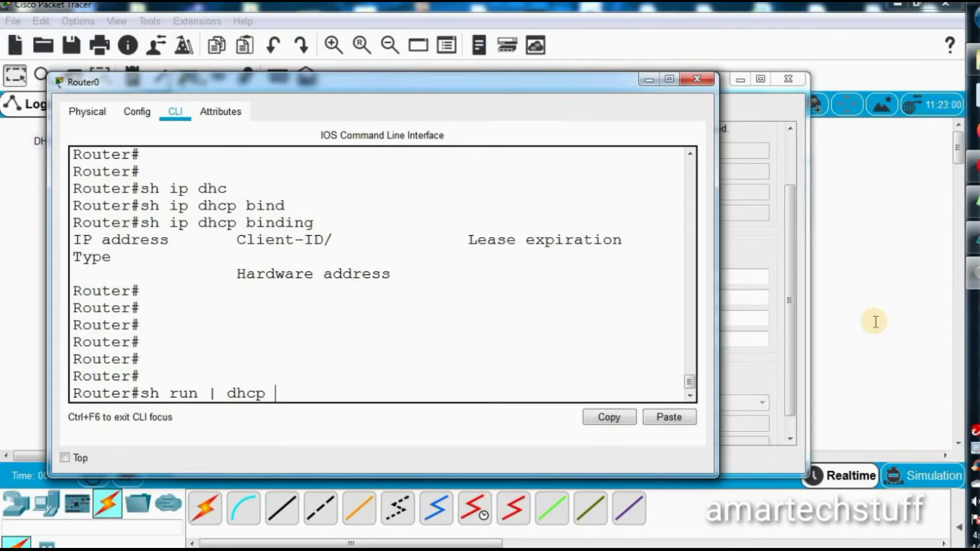
{"action": "key", "text": "Return"}
- List the running configuration lines containing dhcp by correcting the command to sh run | i dhcp
{"action": "key", "text": "Up"}
{"action": "key", "text": "Left"}
{"action": "key", "text": "Left"}
{"action": "key", "text": "Left"}
{"action": "key", "text": "Left"}
{"action": "key", "text": "Left"}
{"action": "type", "text": "i"}
{"action": "key", "text": "Return"}
{"action": "key", "text": "Return"}
{"action": "key", "text": "Return"}
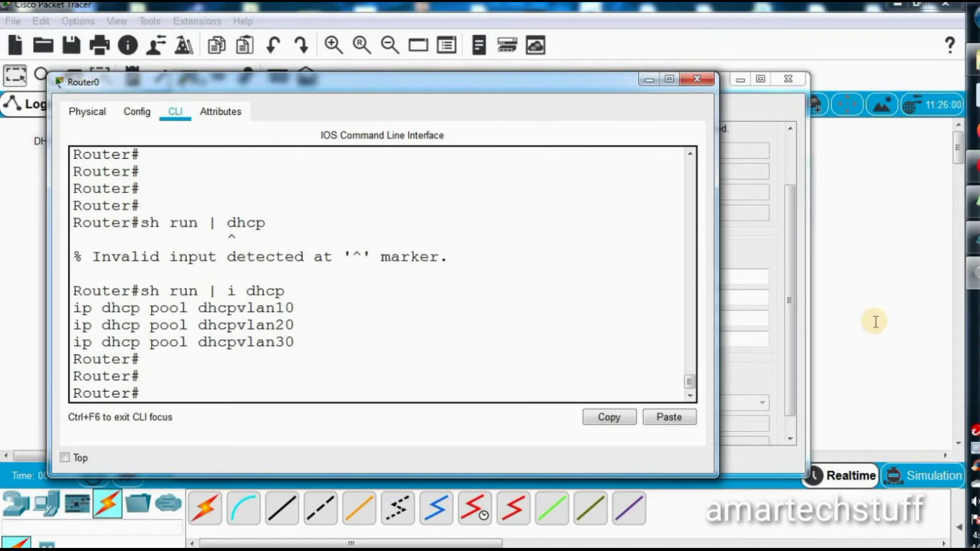
- Rework the recalled filter and run sh run | section dhcp on Router0
{"action": "key", "text": "Up"}
{"action": "key", "text": "Left"}
{"action": "key", "text": "Left"}
{"action": "key", "text": "Left"}
{"action": "key", "text": "Left"}
{"action": "key", "text": "Left"}
{"action": "key", "text": "Left"}
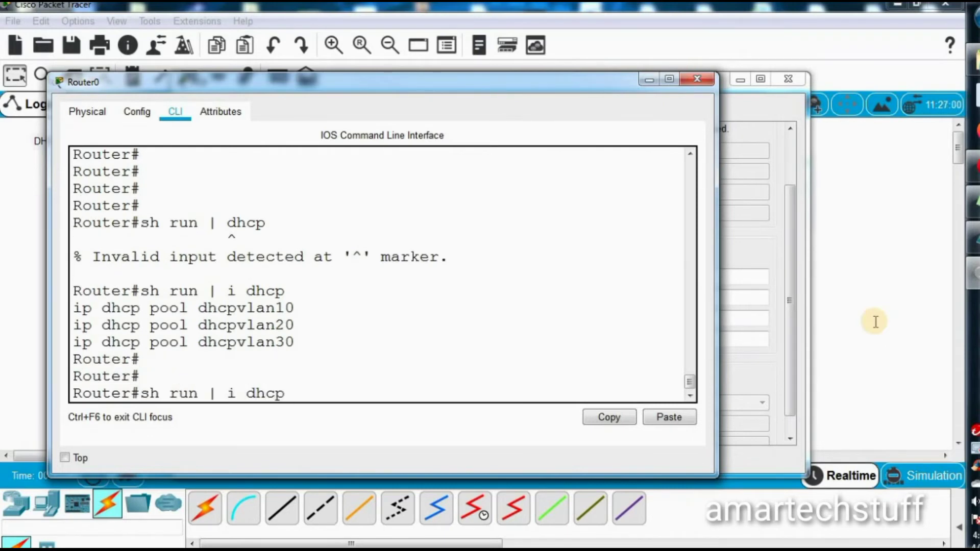
{"action": "key", "text": "BackSpace"}
{"action": "type", "text": "section"}
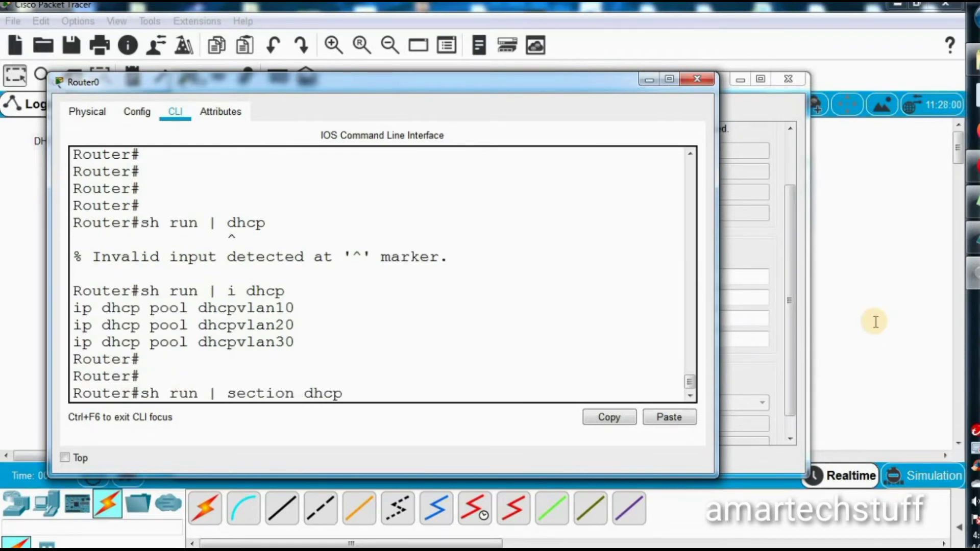
{"action": "key", "text": "Return"}
{"action": "key", "text": "Return"}
{"action": "key", "text": "Return"}
- Display Router0's full running configuration and check the network and default router of each DHCP pool
{"action": "type", "text": "shru"}
{"action": "key", "text": "BackSpace"}
{"action": "key", "text": "BackSpace"}
{"action": "type", "text": "run"}
{"action": "key", "text": "Return"}
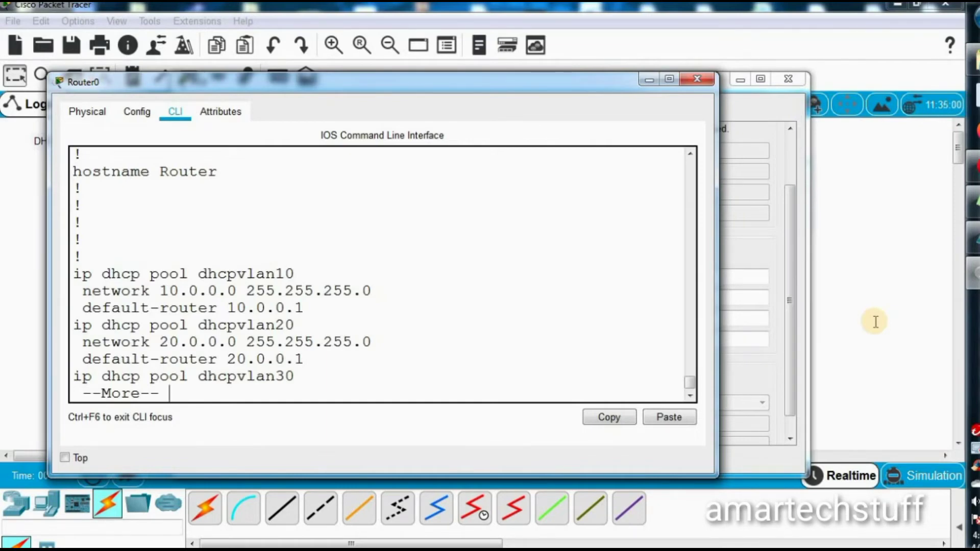
{"action": "key", "text": "Return"}
{"action": "key", "text": "Return"}
{"action": "key", "text": "Return"}
{"action": "key", "text": "Return"}
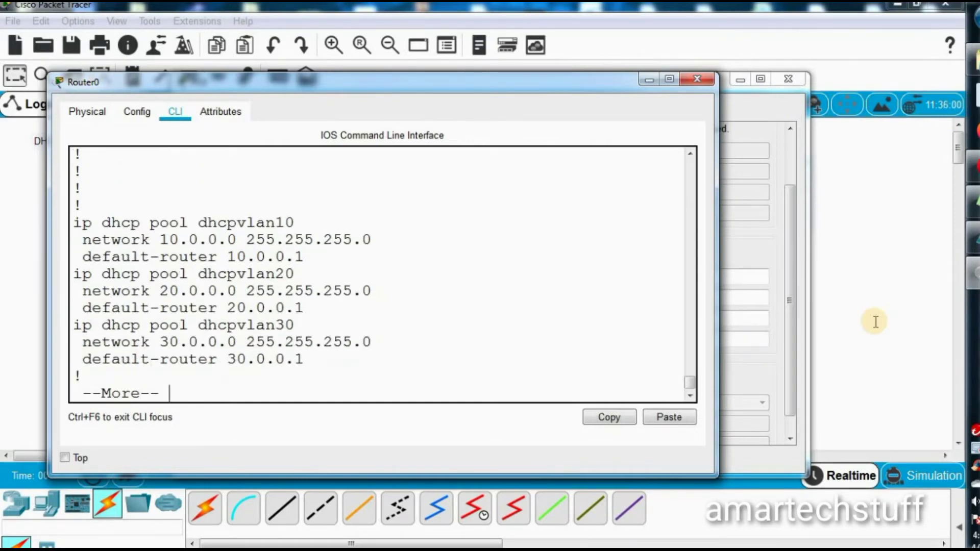
{"action": "key", "text": "Return"}
{"action": "key", "text": "Return"}
{"action": "key", "text": "Return"}
- Try sh int des, and examine the GigabitEthernet0/0/0 subinterfaces in the running configuration for their encapsulation and IP address settings
{"action": "type", "text": "sh int des"}
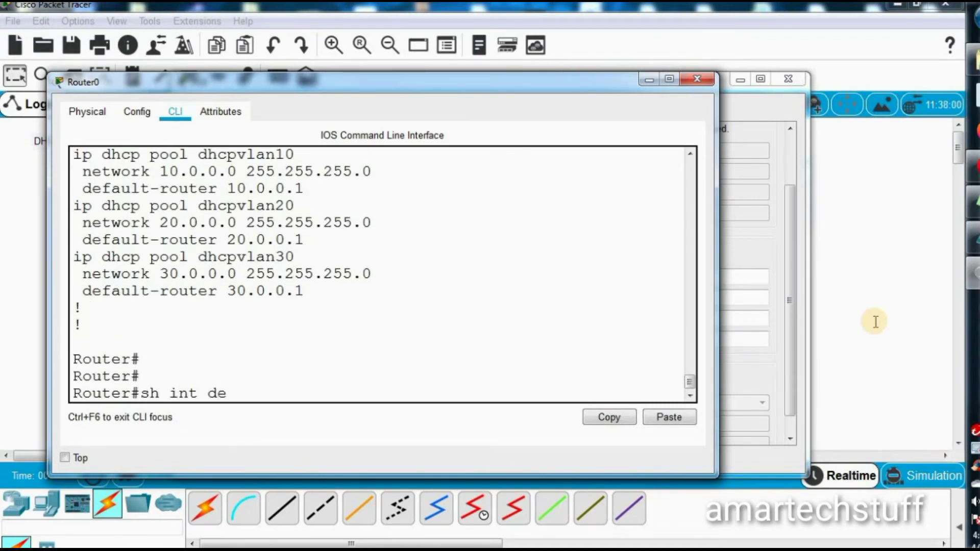
{"action": "key", "text": "Return"}
{"action": "type", "text": "sh run"}
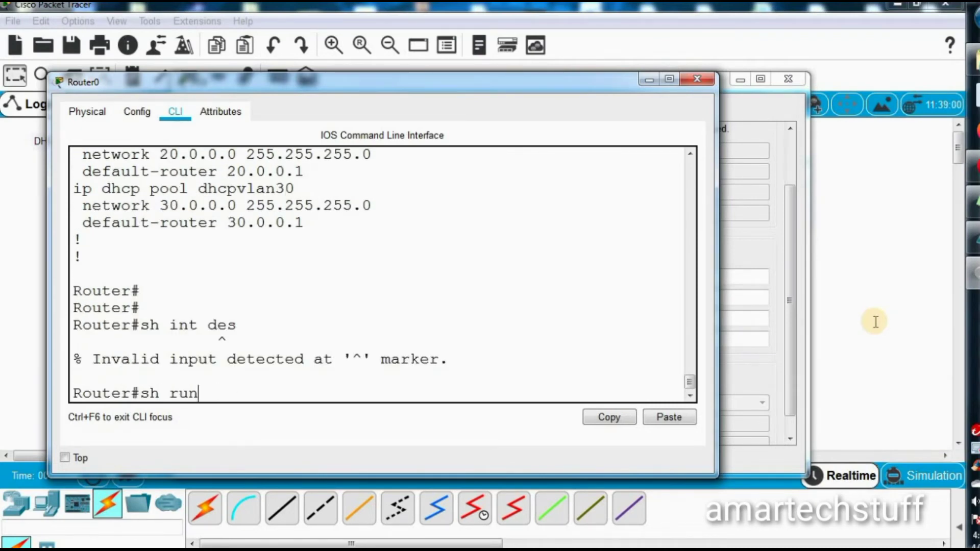
{"action": "key", "text": "Return"}
{"action": "key", "text": "space"}
{"action": "key", "text": "space"}
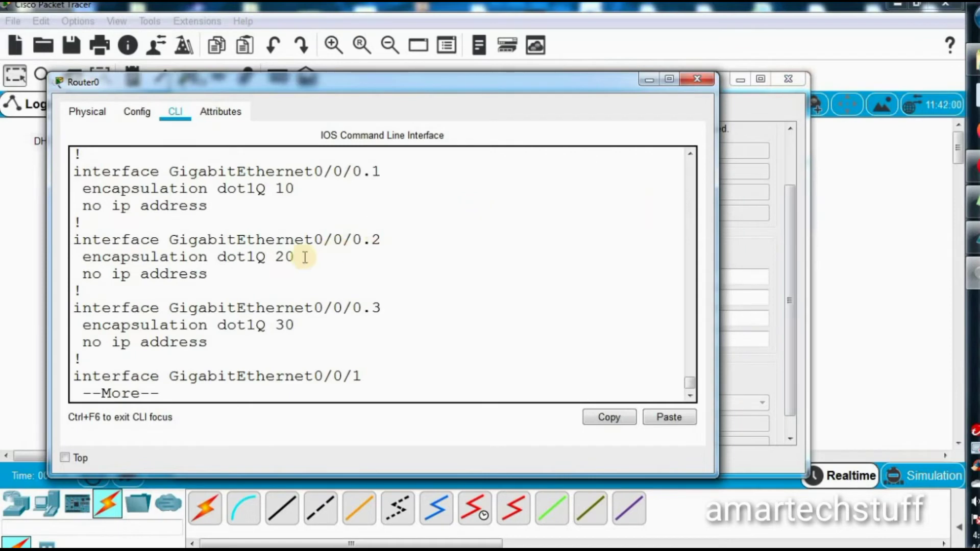
{"action": "left_click_drag", "start_coordinate": [207, 342], "coordinate": [71, 170]}
{"action": "left_click", "coordinate": [149, 227]}
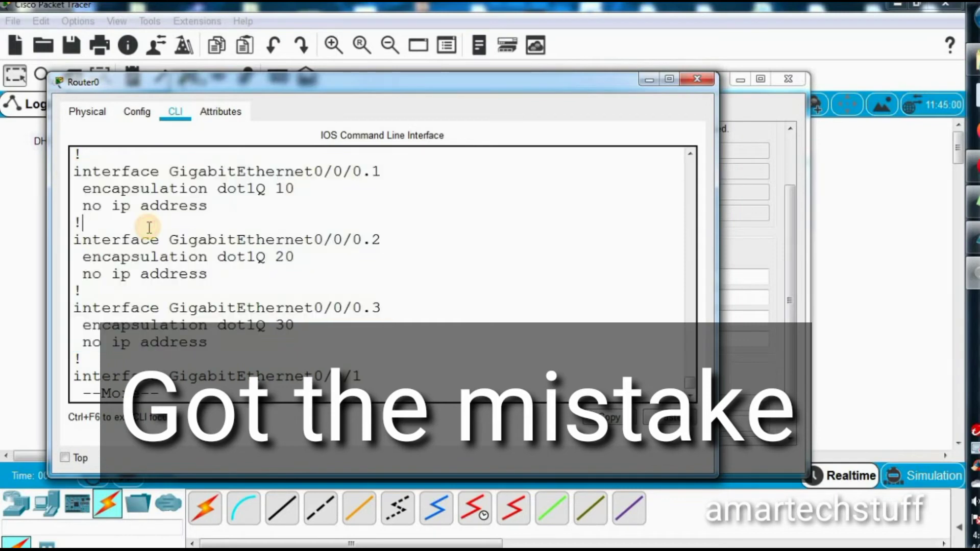
{"action": "key", "text": "ctrl+c"}
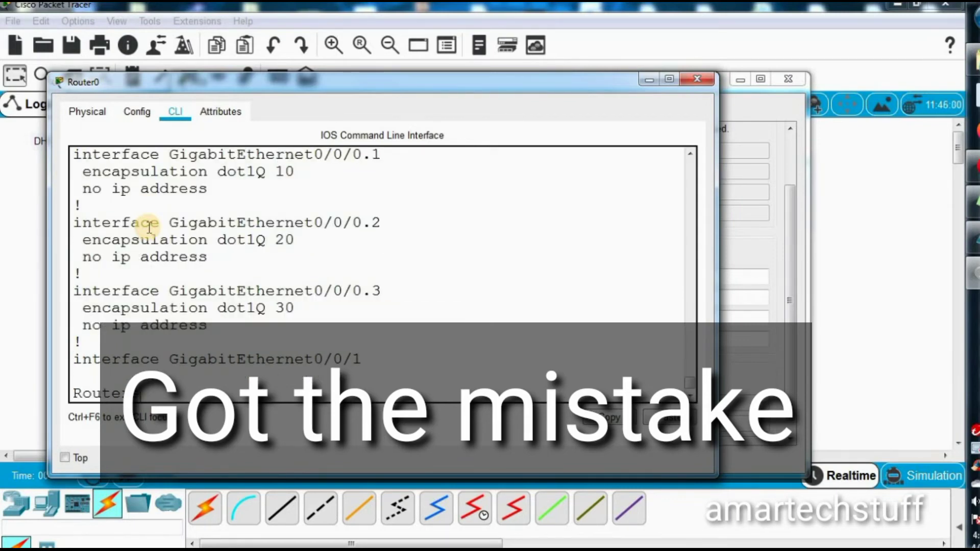
{"action": "double_click", "coordinate": [145, 190]}
{"action": "left_click", "coordinate": [177, 206]}
- Enter global configuration mode on Router0 from the terminal
{"action": "type", "text": "conig"}
{"action": "key", "text": "BackSpace"}
{"action": "key", "text": "BackSpace"}
{"action": "type", "text": "fig"}
{"action": "key", "text": "Return"}
{"action": "key", "text": "Return"}
{"action": "key", "text": "Return"}
{"action": "type", "text": "itn"}
{"action": "key", "text": "Up"}
{"action": "key", "text": "Up"}
{"action": "key", "text": "Up"}
{"action": "key", "text": "Up"}
{"action": "key", "text": "Up"}
{"action": "key", "text": "Up"}
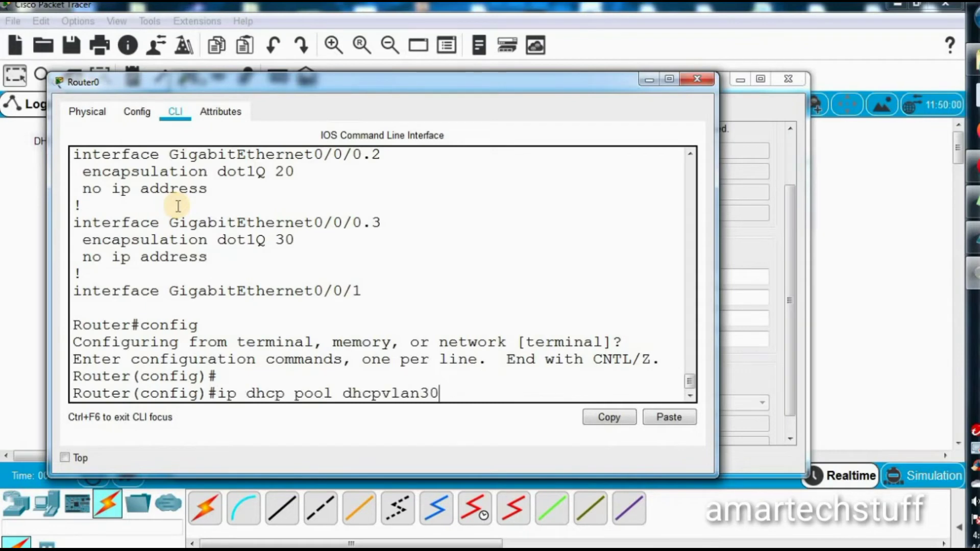
{"action": "key", "text": "Up"}
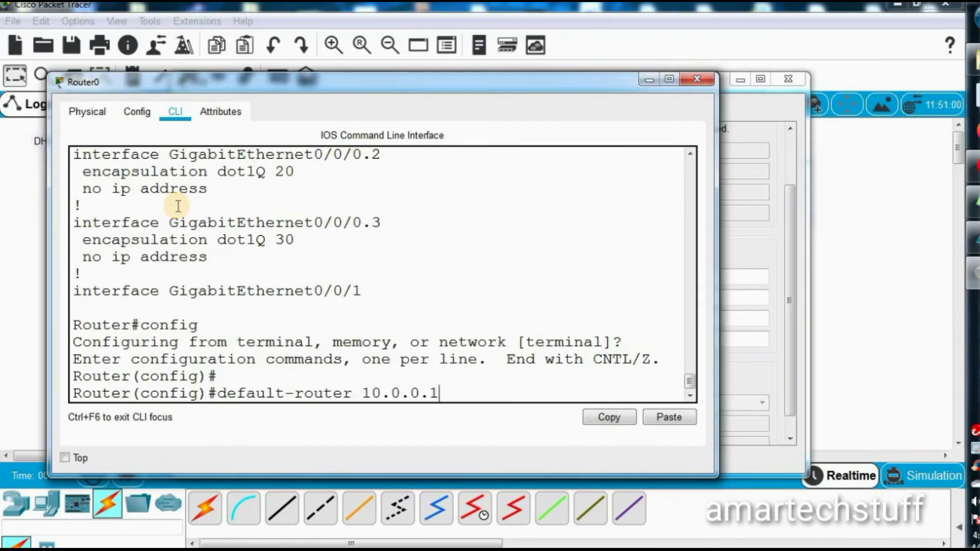
{"action": "key", "text": "Up"}
{"action": "key", "text": "Up"}
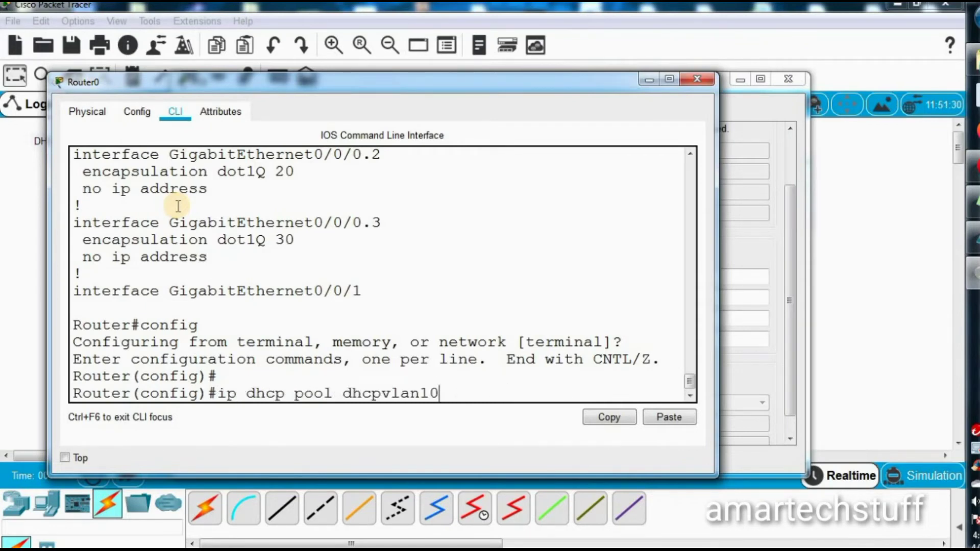
{"action": "key", "text": "BackSpace"}
{"action": "key", "text": "BackSpace"}
{"action": "key", "text": "BackSpace"}
{"action": "key", "text": "BackSpace"}
{"action": "key", "text": "BackSpace"}
{"action": "key", "text": "BackSpace"}
{"action": "key", "text": "BackSpace"}
{"action": "key", "text": "BackSpace"}
{"action": "key", "text": "BackSpace"}
{"action": "key", "text": "BackSpace"}
{"action": "key", "text": "BackSpace"}
{"action": "key", "text": "BackSpace"}
{"action": "key", "text": "BackSpace"}
{"action": "key", "text": "BackSpace"}
{"action": "key", "text": "BackSpace"}
{"action": "key", "text": "BackSpace"}
{"action": "key", "text": "BackSpace"}
{"action": "key", "text": "BackSpace"}
{"action": "key", "text": "BackSpace"}
{"action": "key", "text": "BackSpace"}
- Assign IP address 10.0.0.1 with mask 255.255.255.0 to Router0's subinterface gi0/0/0.1
{"action": "type", "text": "int gi0/0/0.1"}
{"action": "key", "text": "Return"}
{"action": "type", "text": "ip ad"}
{"action": "key", "text": "Tab"}
{"action": "type", "text": "10.0.0.1"}
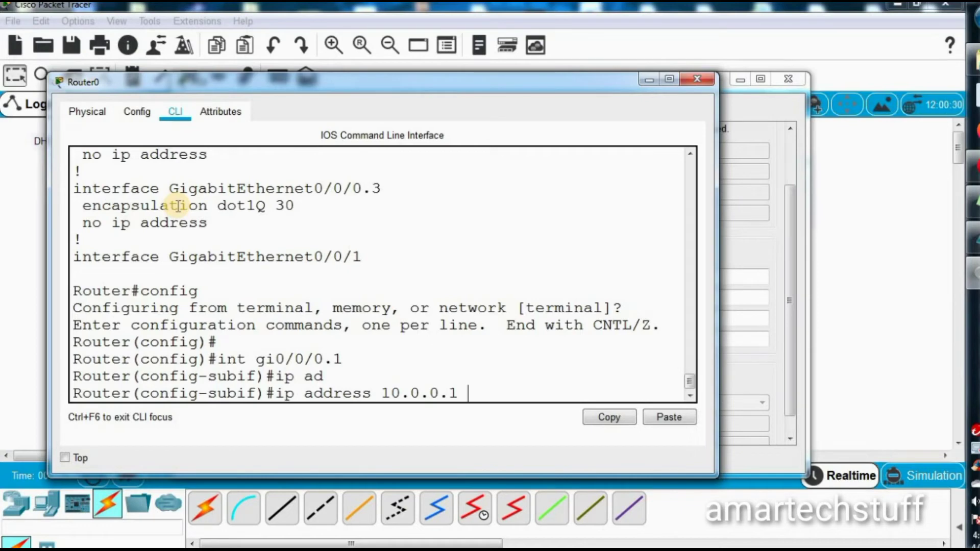
{"action": "type", "text": "255.255.255."}
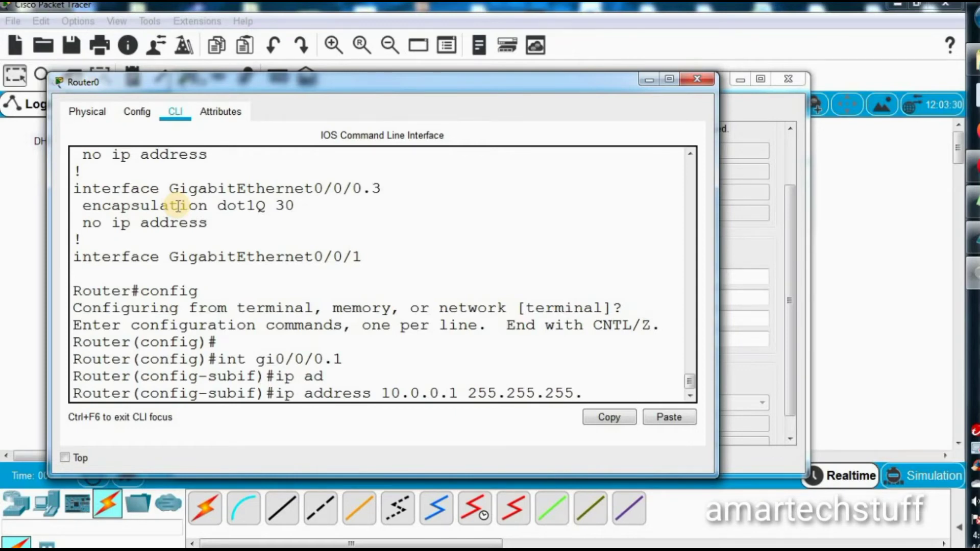
{"action": "type", "text": "0"}
{"action": "key", "text": "Return"}
{"action": "type", "text": "no s"}
{"action": "key", "text": "BackSpace"}
{"action": "key", "text": "BackSpace"}
{"action": "key", "text": "BackSpace"}
{"action": "key", "text": "BackSpace"}
{"action": "key", "text": "Return"}
{"action": "key", "text": "Return"}
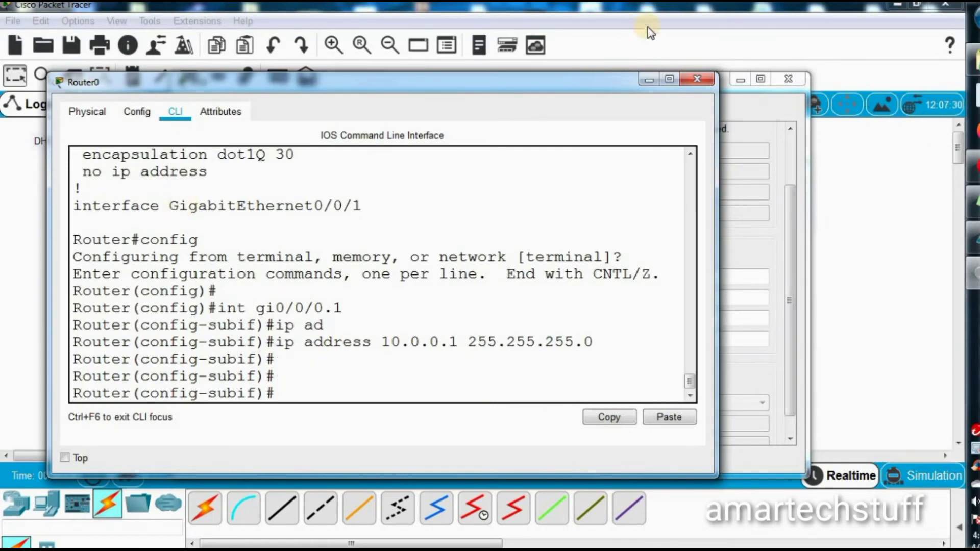
- Renew PC0's DHCP lease by switching its IPv4 configuration to Static and back to DHCP, and check the router console and PC0's assigned settings
{"action": "left_click", "coordinate": [751, 231]}
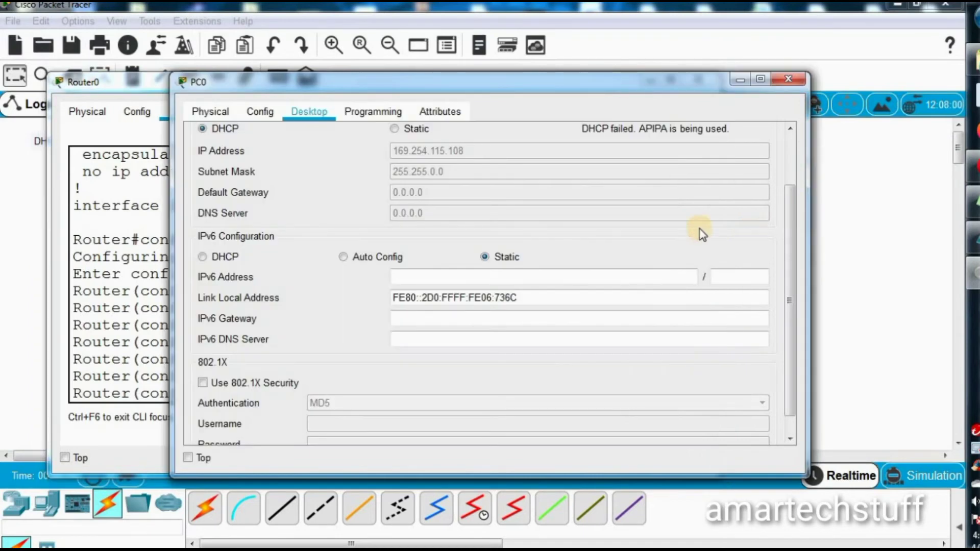
{"action": "left_click", "coordinate": [395, 129]}
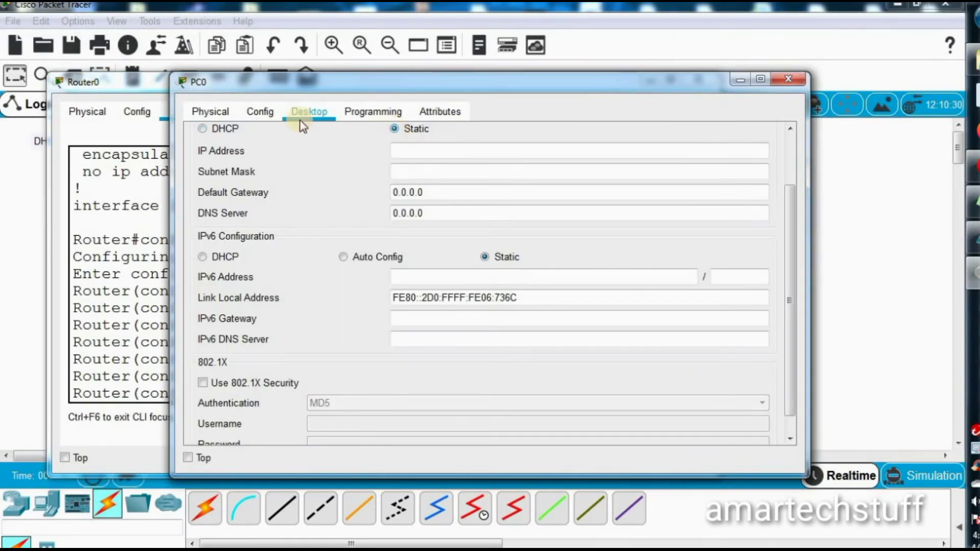
{"action": "left_click", "coordinate": [203, 129]}
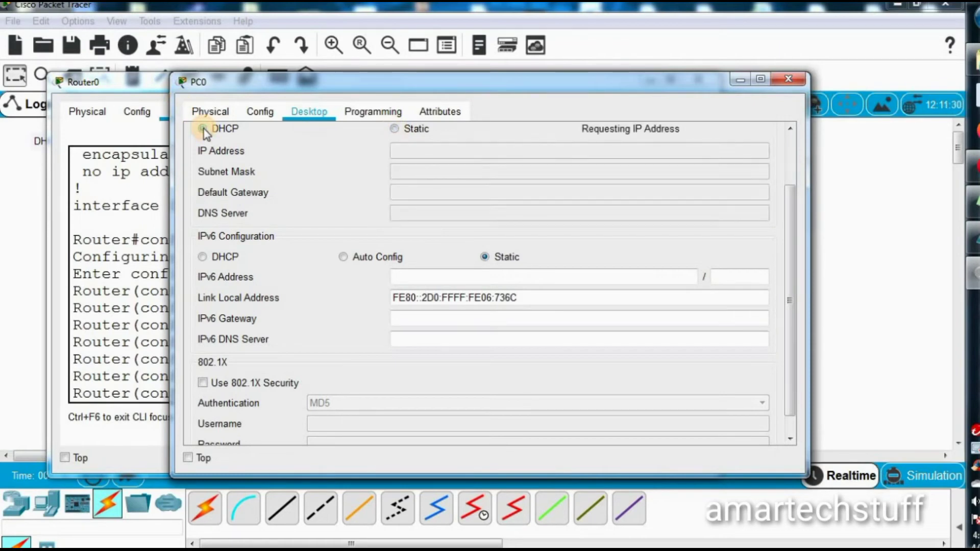
{"action": "left_click", "coordinate": [80, 358]}
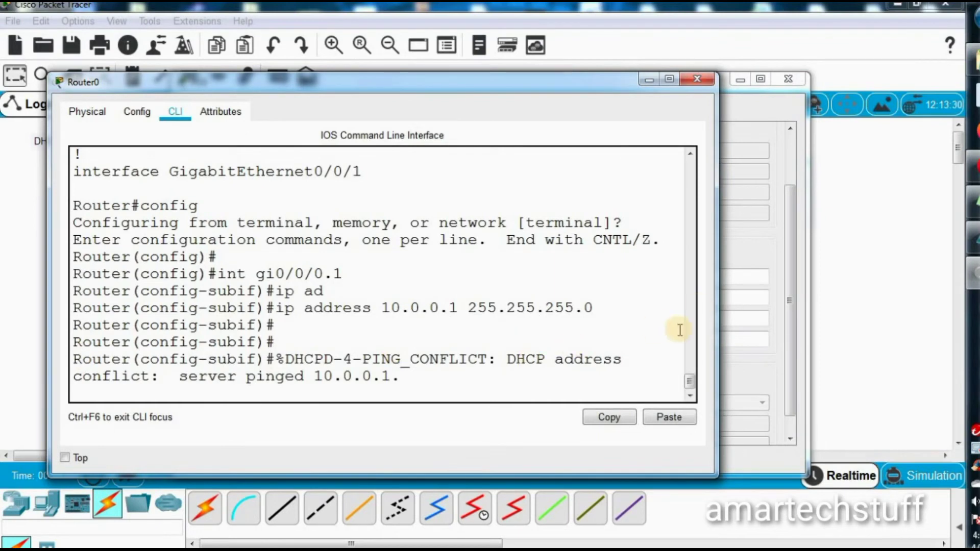
{"action": "left_click", "coordinate": [742, 250]}
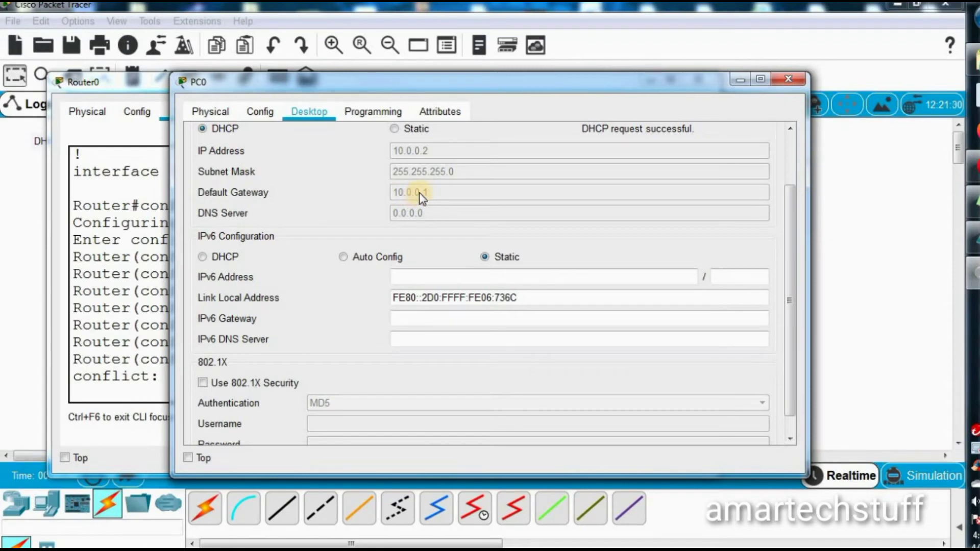
{"action": "left_click", "coordinate": [268, 110]}
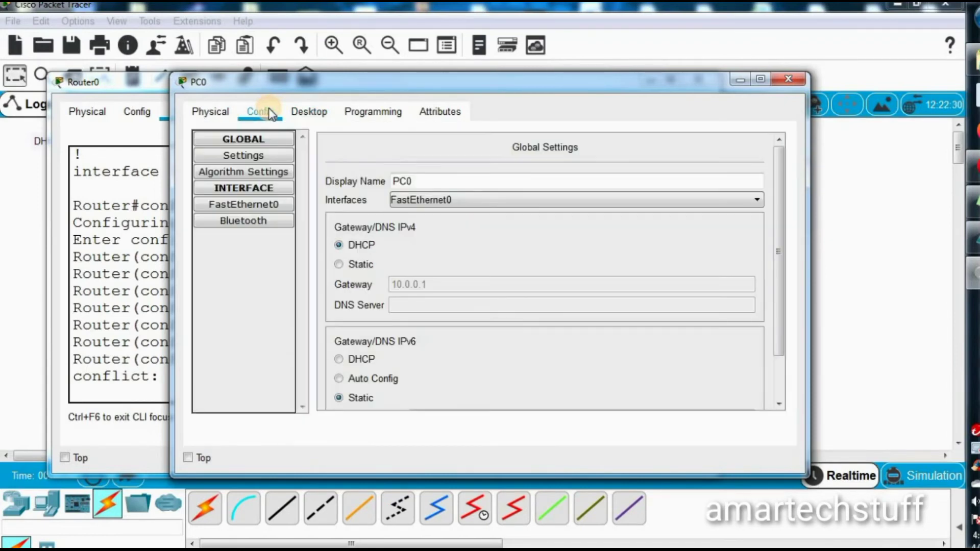
{"action": "left_click", "coordinate": [319, 110]}
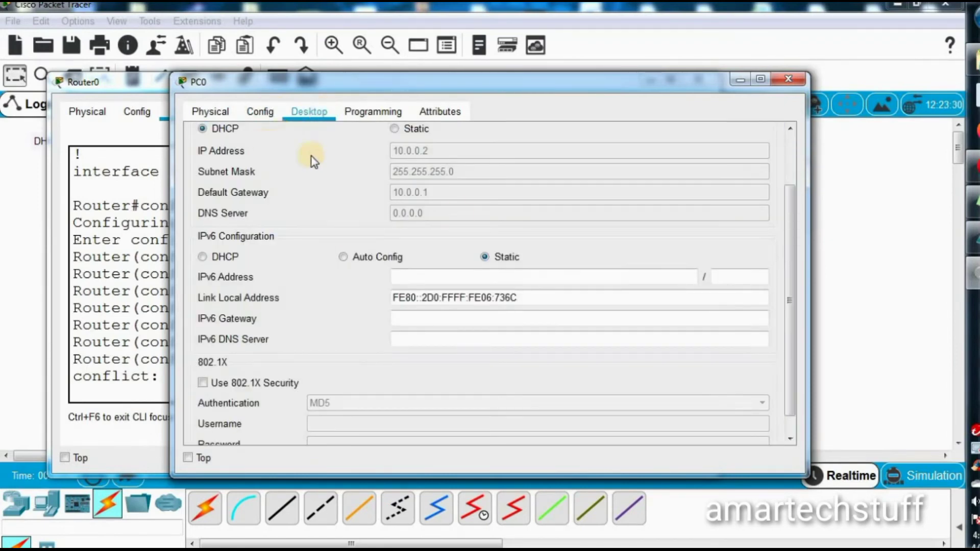
{"action": "left_click", "coordinate": [789, 140]}
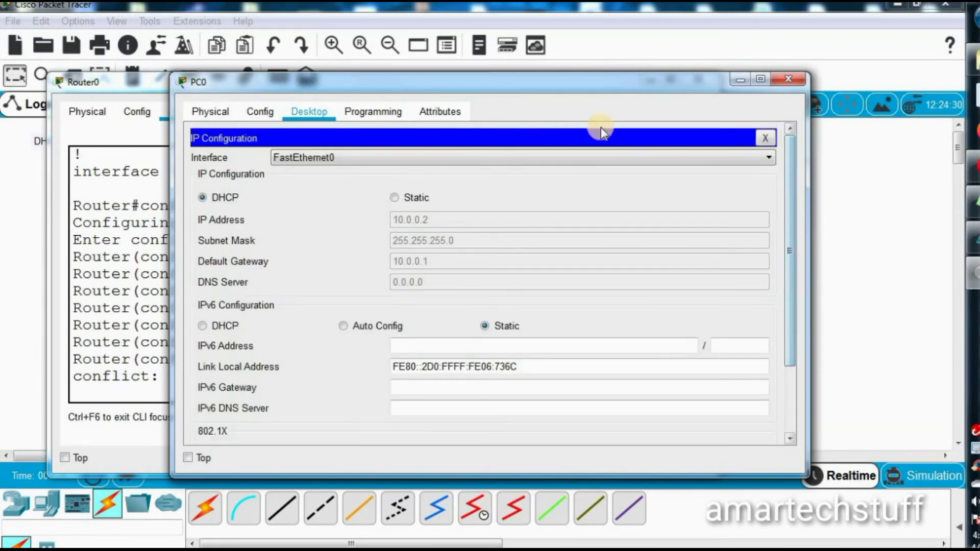
- Ping the gateway 10.0.0.1 from PC0's Command Prompt
{"action": "left_click", "coordinate": [765, 137]}
{"action": "left_click", "coordinate": [609, 178]}
{"action": "key", "text": "Return"}
{"action": "key", "text": "Return"}
{"action": "key", "text": "Return"}
{"action": "key", "text": "Return"}
{"action": "type", "text": "pin"}
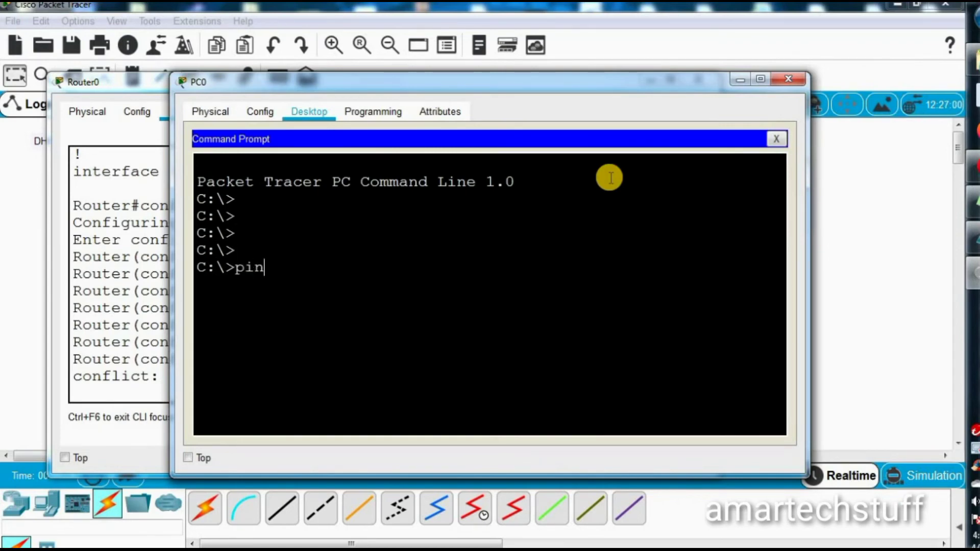
{"action": "type", "text": "g 10.0.0.1"}
{"action": "key", "text": "Return"}
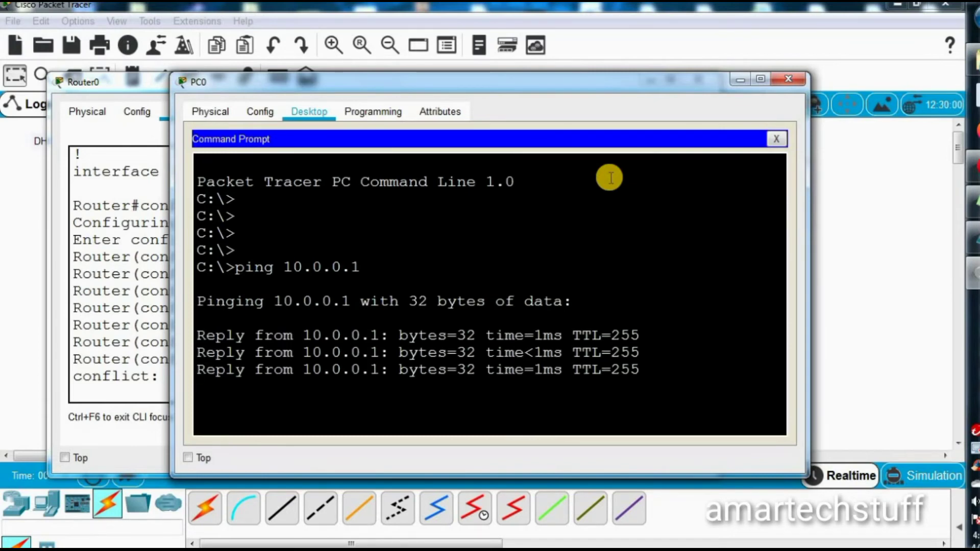
- Assign IP address 20.0.0.1 with mask 255.255.255.0 to Router0's subinterface gi0/0/0.2
{"action": "left_click", "coordinate": [108, 87]}
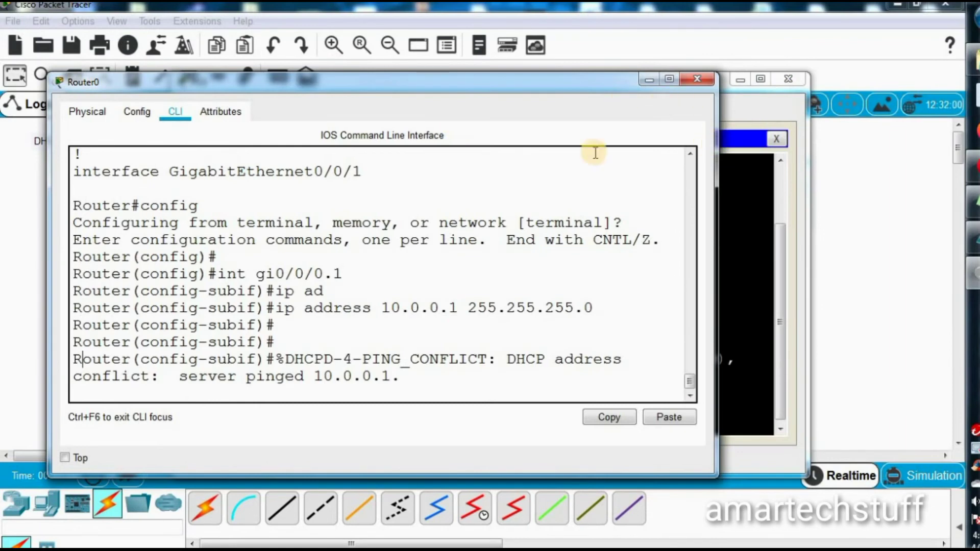
{"action": "key", "text": "Return"}
{"action": "key", "text": "Return"}
{"action": "key", "text": "Return"}
{"action": "key", "text": "Return"}
{"action": "key", "text": "Return"}
{"action": "key", "text": "Return"}
{"action": "key", "text": "Up"}
{"action": "key", "text": "Up"}
{"action": "key", "text": "BackSpace"}
{"action": "type", "text": "2"}
{"action": "key", "text": "Return"}
{"action": "key", "text": "Up"}
{"action": "key", "text": "Up"}
{"action": "key", "text": "Left"}
{"action": "key", "text": "Left"}
{"action": "key", "text": "Left"}
{"action": "key", "text": "Left"}
{"action": "key", "text": "Left"}
{"action": "key", "text": "Left"}
{"action": "key", "text": "Left"}
{"action": "key", "text": "Left"}
{"action": "key", "text": "Left"}
{"action": "key", "text": "Left"}
{"action": "key", "text": "Left"}
{"action": "key", "text": "Left"}
{"action": "key", "text": "Left"}
{"action": "key", "text": "Left"}
{"action": "key", "text": "Left"}
{"action": "key", "text": "BackSpace"}
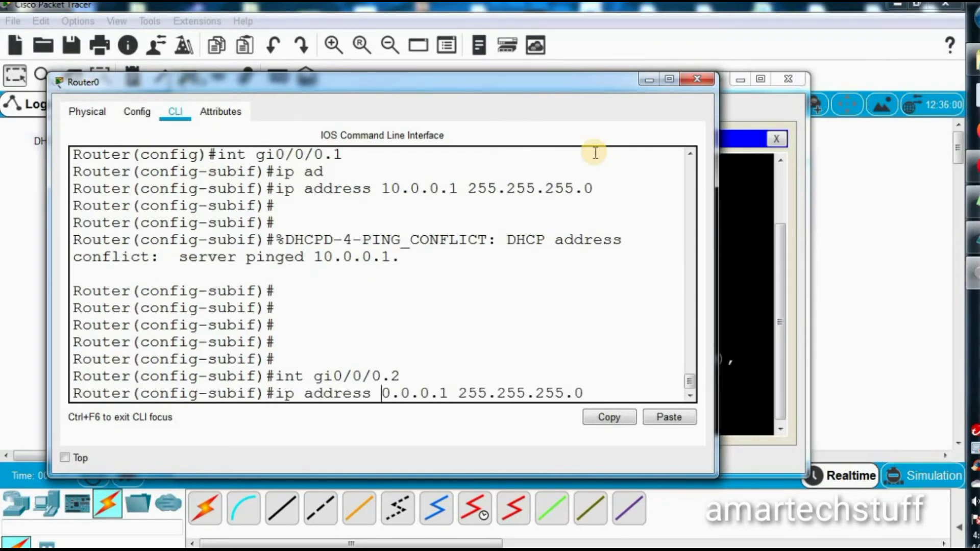
{"action": "type", "text": "2"}
{"action": "key", "text": "Return"}
{"action": "key", "text": "Return"}
- Assign IP address 30.0.0.1 with mask 255.255.255.0 to Router0's subinterface gi0/0/0.3 and leave configuration mode
{"action": "key", "text": "Up"}
{"action": "key", "text": "Up"}
{"action": "key", "text": "BackSpace"}
{"action": "type", "text": "3"}
{"action": "key", "text": "Return"}
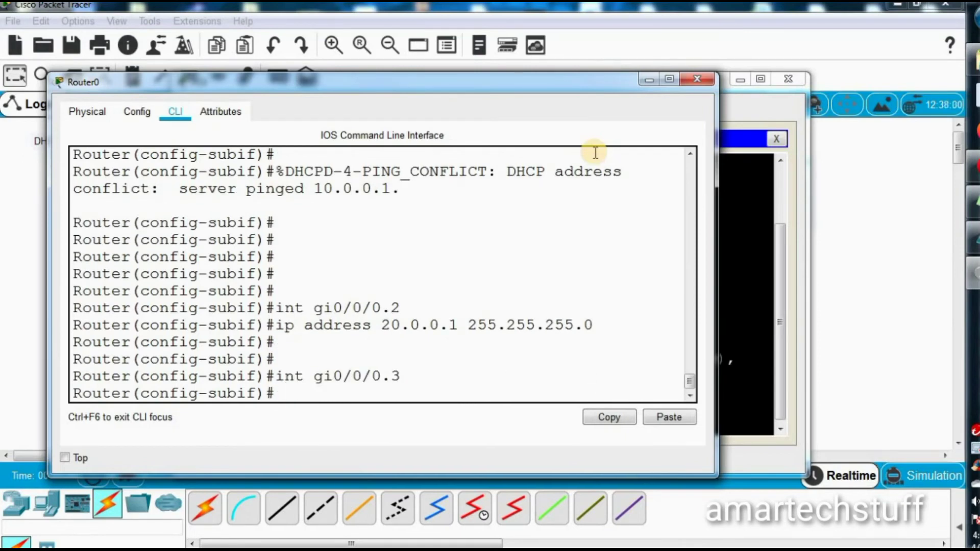
{"action": "key", "text": "Return"}
{"action": "key", "text": "Return"}
{"action": "key", "text": "Up"}
{"action": "key", "text": "Up"}
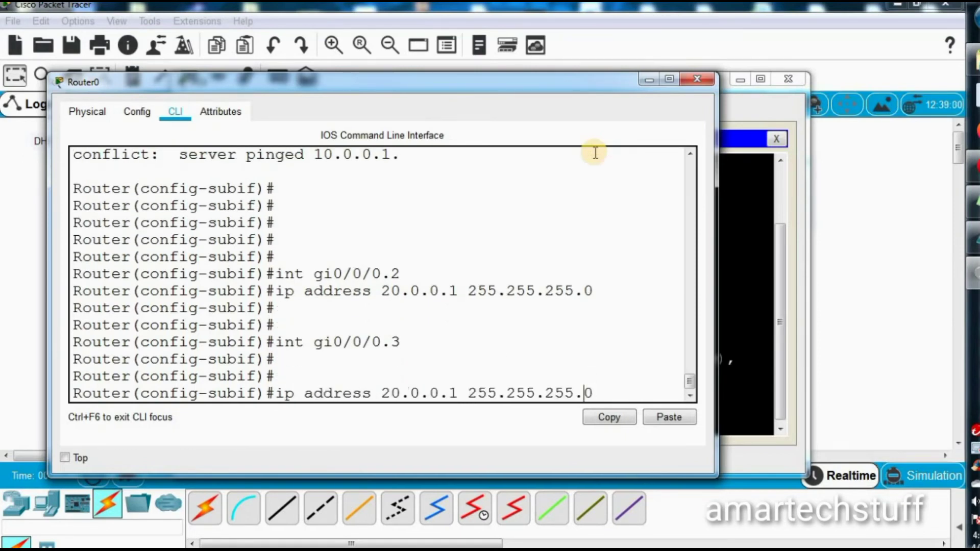
{"action": "key", "text": "Left"}
{"action": "key", "text": "Left"}
{"action": "key", "text": "Left"}
{"action": "key", "text": "Left"}
{"action": "key", "text": "Left"}
{"action": "key", "text": "Left"}
{"action": "key", "text": "Left"}
{"action": "key", "text": "Left"}
{"action": "key", "text": "Left"}
{"action": "key", "text": "Left"}
{"action": "key", "text": "Left"}
{"action": "key", "text": "Left"}
{"action": "key", "text": "Left"}
{"action": "key", "text": "Left"}
{"action": "key", "text": "Left"}
{"action": "key", "text": "Left"}
{"action": "key", "text": "Left"}
{"action": "key", "text": "Left"}
{"action": "key", "text": "Left"}
{"action": "key", "text": "Left"}
{"action": "key", "text": "BackSpace"}
{"action": "type", "text": "3"}
{"action": "key", "text": "Return"}
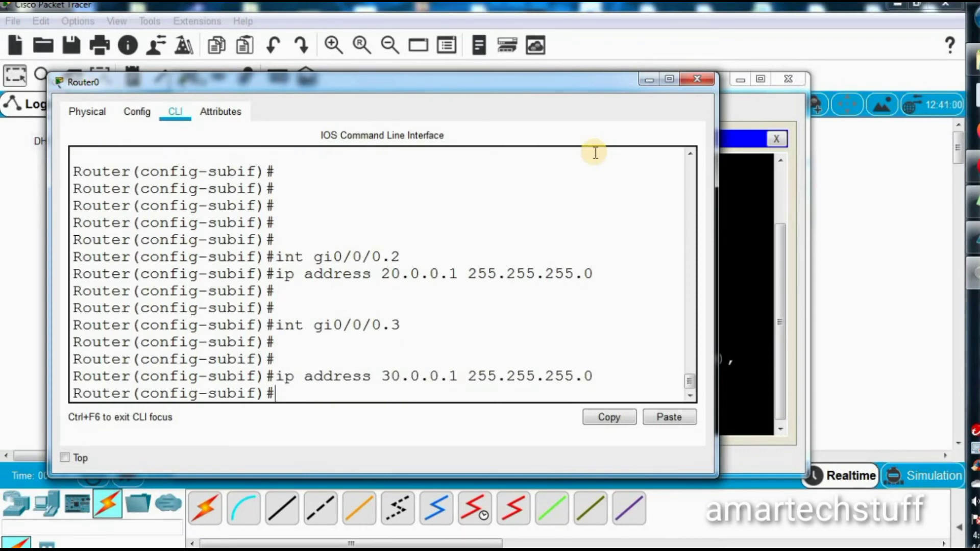
{"action": "key", "text": "Return"}
{"action": "key", "text": "ctrl+z"}
{"action": "key", "text": "Return"}
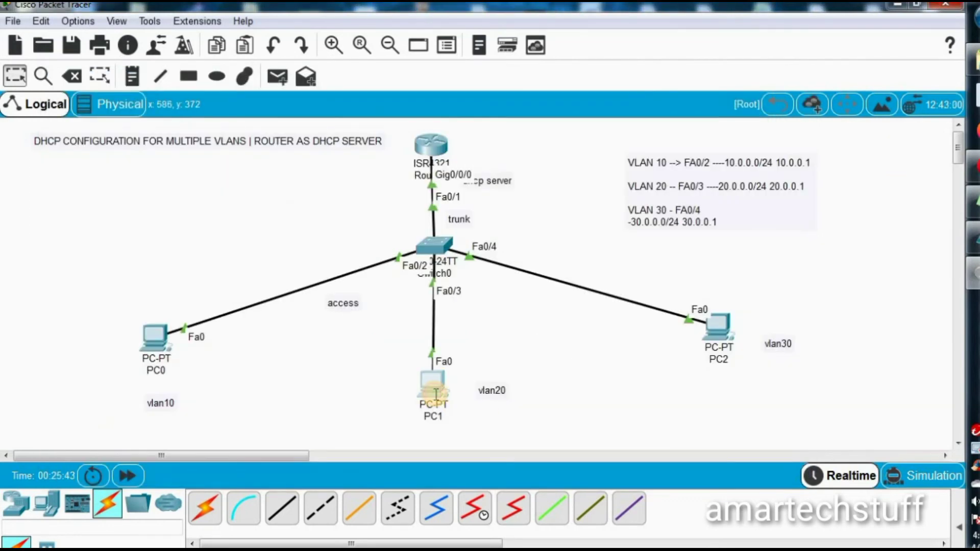
- Set PC1's IPv4 configuration to DHCP to request a VLAN 20 address, and close the PC1 window
{"action": "left_click", "coordinate": [435, 393]}
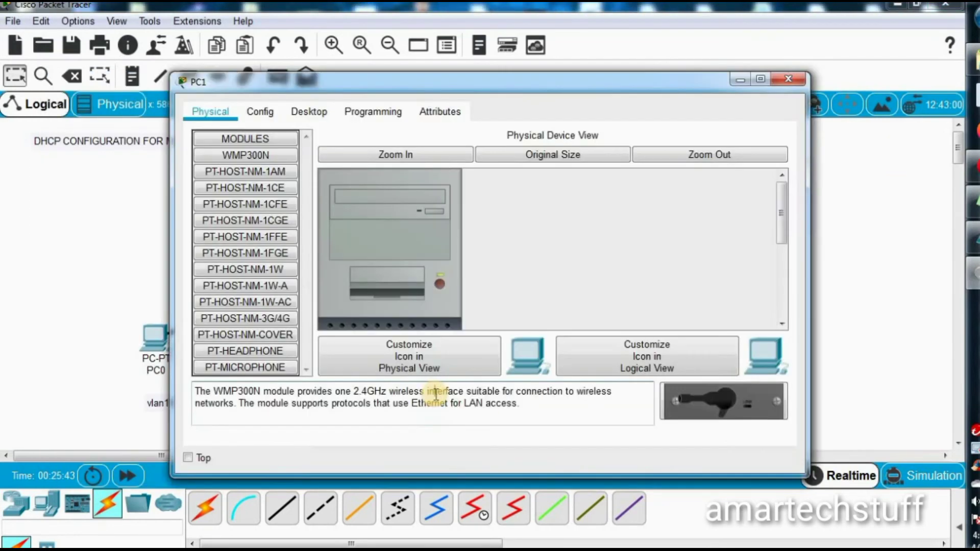
{"action": "left_click", "coordinate": [267, 116]}
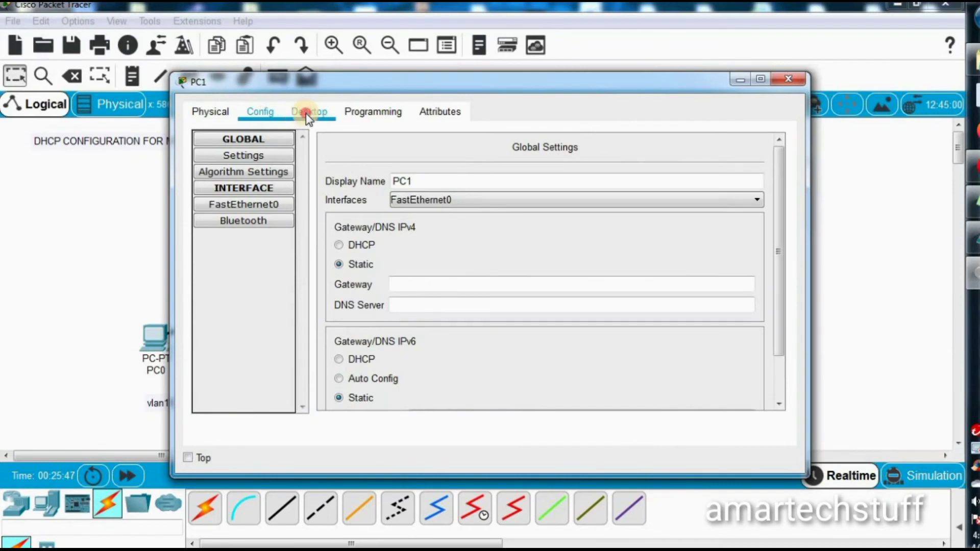
{"action": "left_click", "coordinate": [307, 113]}
{"action": "left_click", "coordinate": [263, 199]}
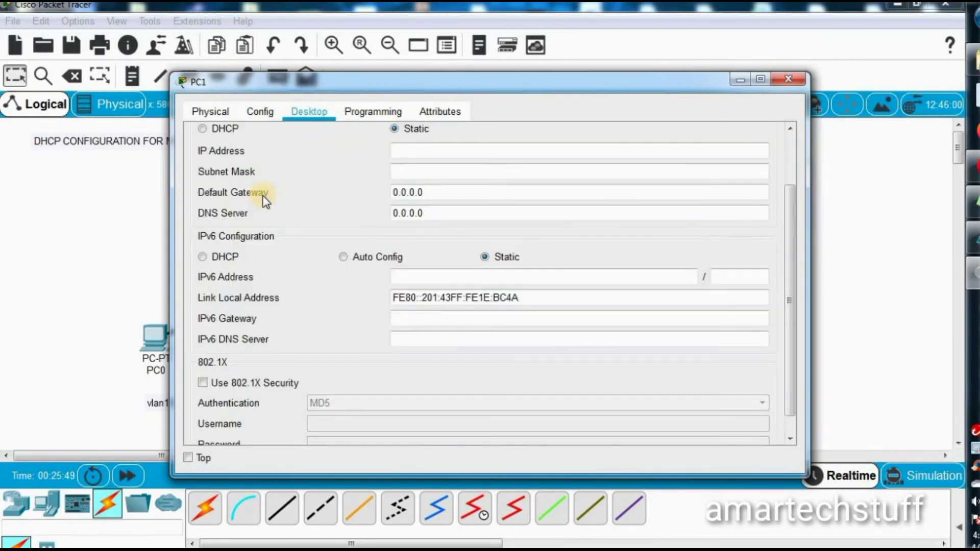
{"action": "left_click", "coordinate": [204, 130]}
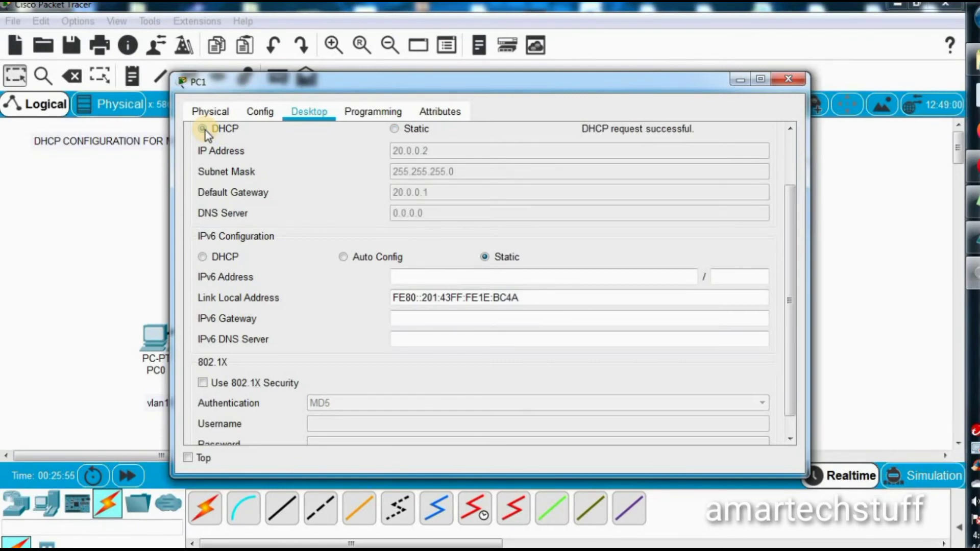
{"action": "left_click", "coordinate": [205, 130]}
{"action": "key", "text": "alt+F4"}
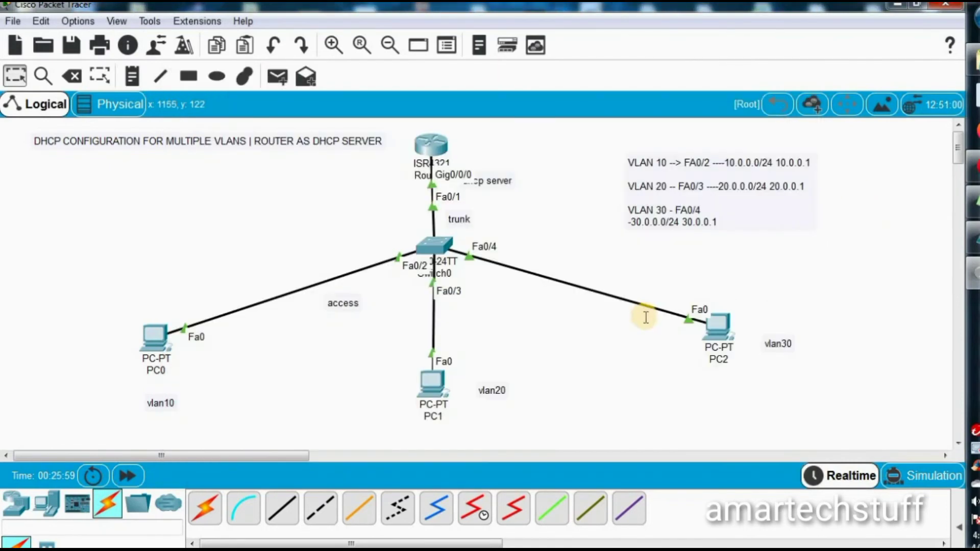
- Set PC2's IPv4 configuration to DHCP, review the assigned address settings and close its IP Configuration
{"action": "left_click", "coordinate": [726, 329]}
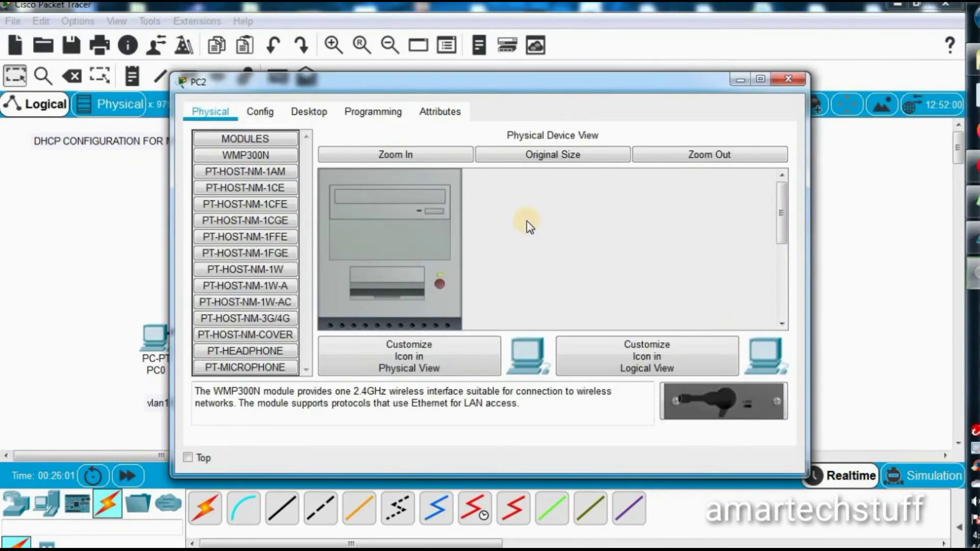
{"action": "left_click", "coordinate": [305, 116]}
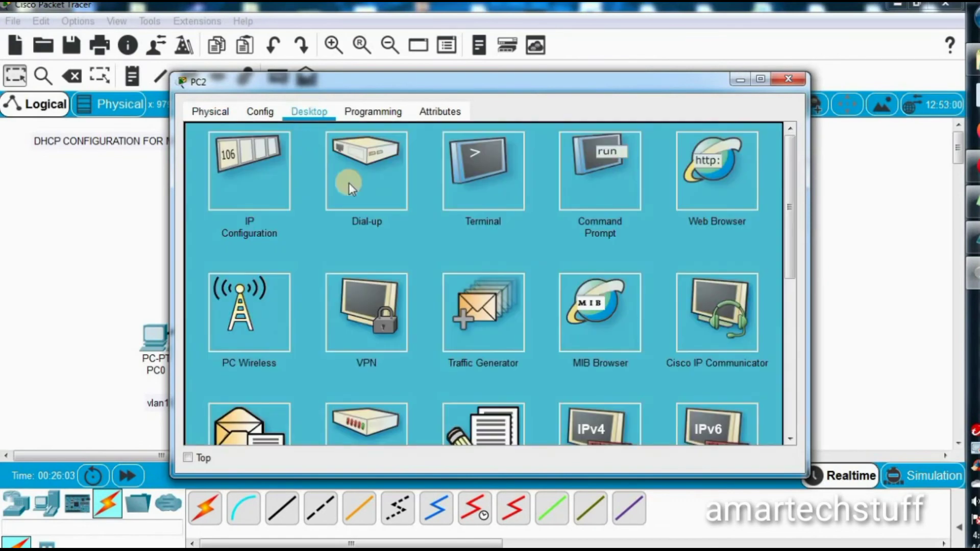
{"action": "left_click", "coordinate": [243, 176]}
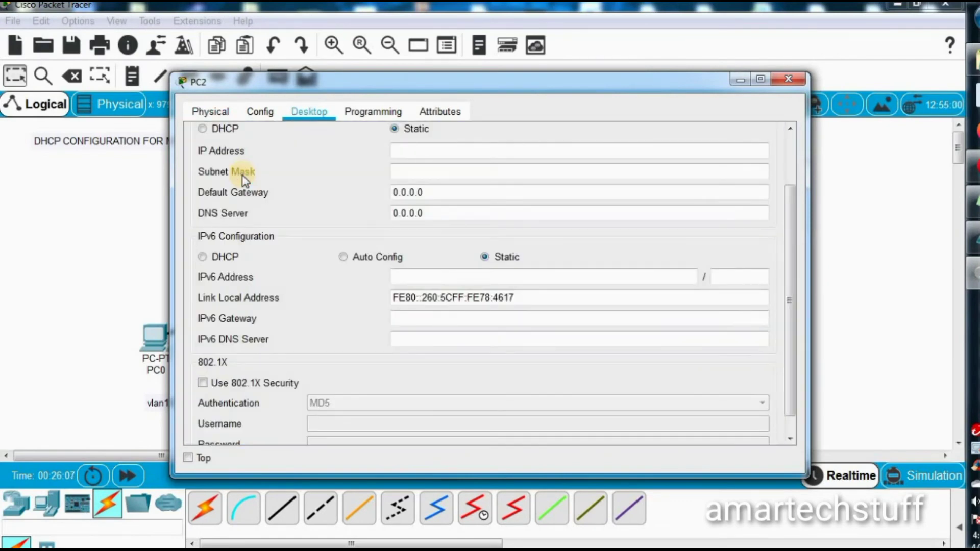
{"action": "left_click", "coordinate": [202, 128]}
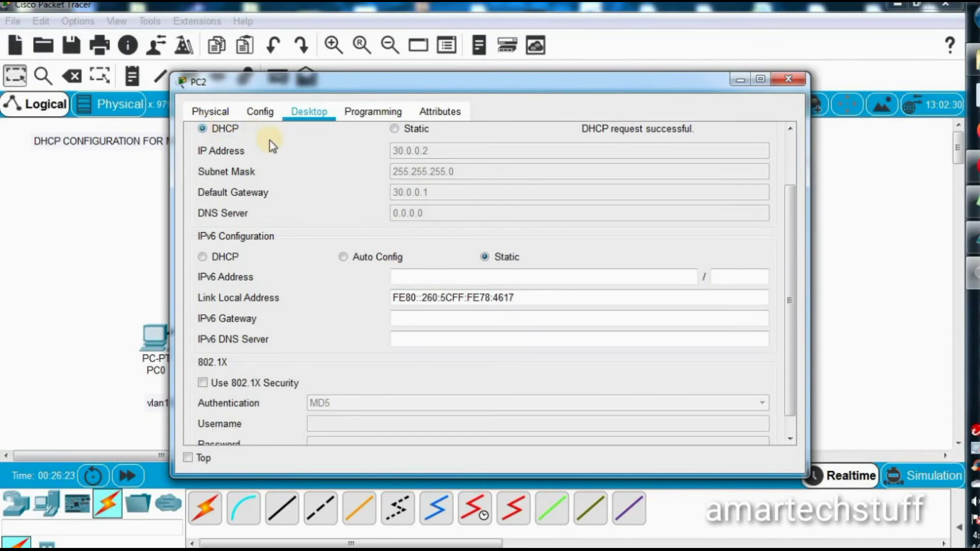
{"action": "left_click", "coordinate": [223, 112]}
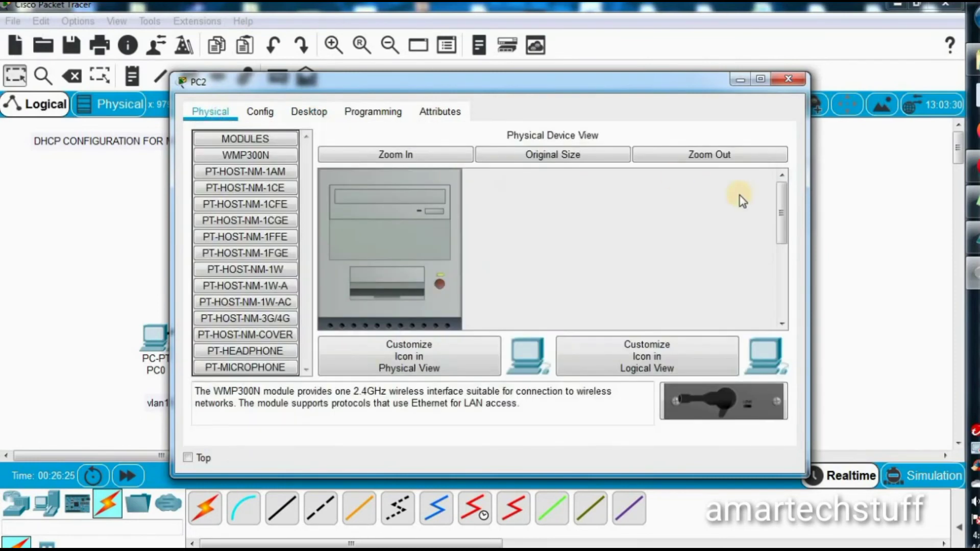
{"action": "left_click", "coordinate": [319, 113]}
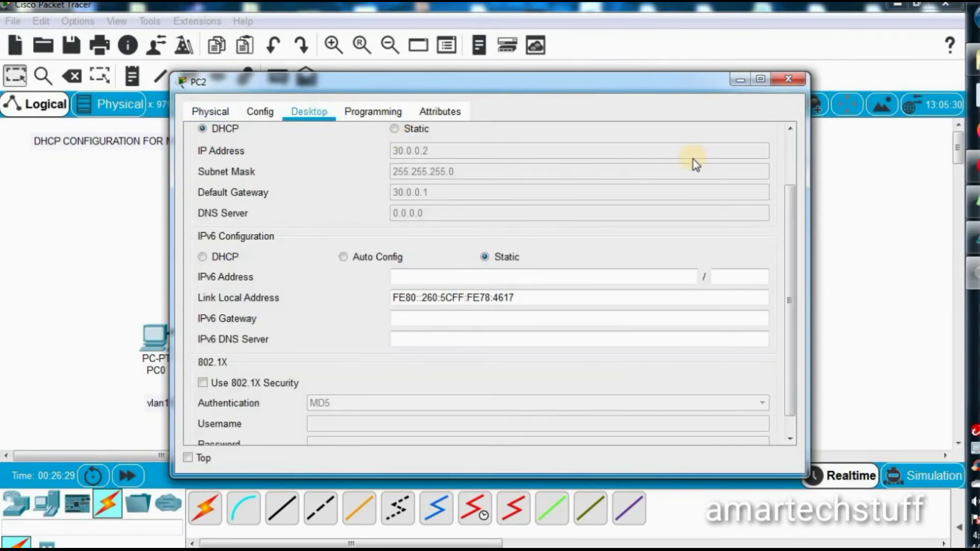
{"action": "left_click", "coordinate": [791, 144]}
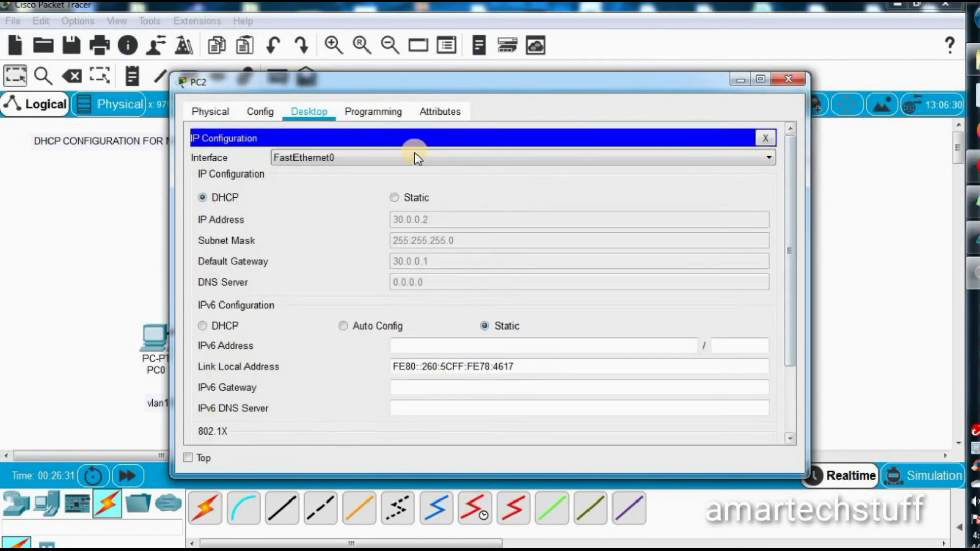
{"action": "left_click", "coordinate": [765, 137]}
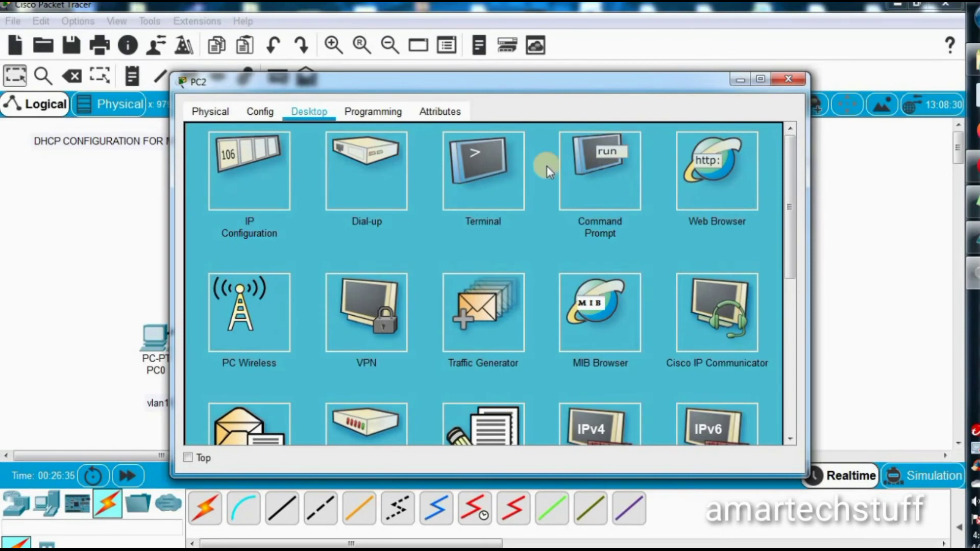
- Open PC2's Command Prompt and ping 10.0.0.2 to test connectivity with the VLAN 10 PC
{"action": "left_click", "coordinate": [613, 156]}
{"action": "key", "text": "Return"}
{"action": "key", "text": "Return"}
{"action": "key", "text": "Return"}
{"action": "key", "text": "Return"}
{"action": "key", "text": "Return"}
{"action": "type", "text": "ping 10"}
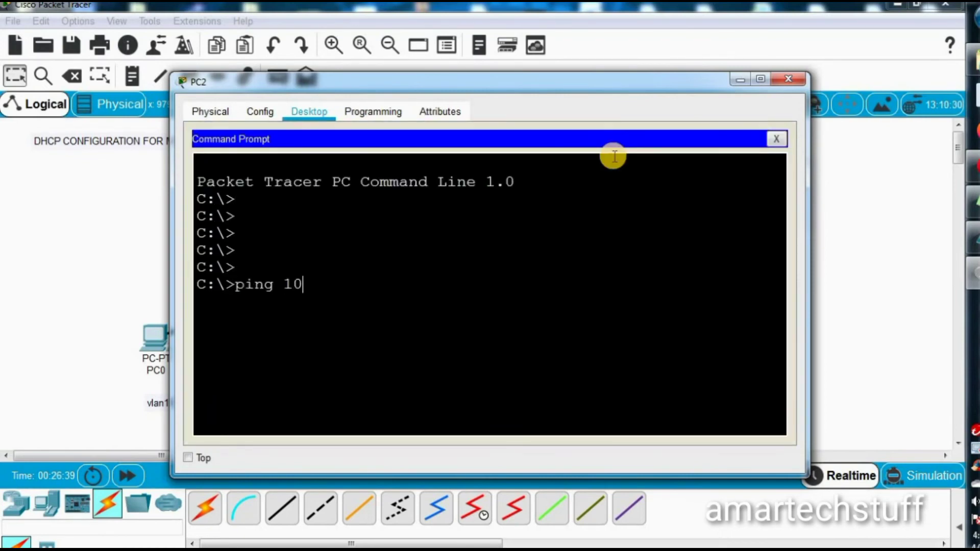
{"action": "type", "text": ".0.0.2"}
{"action": "key", "text": "Return"}
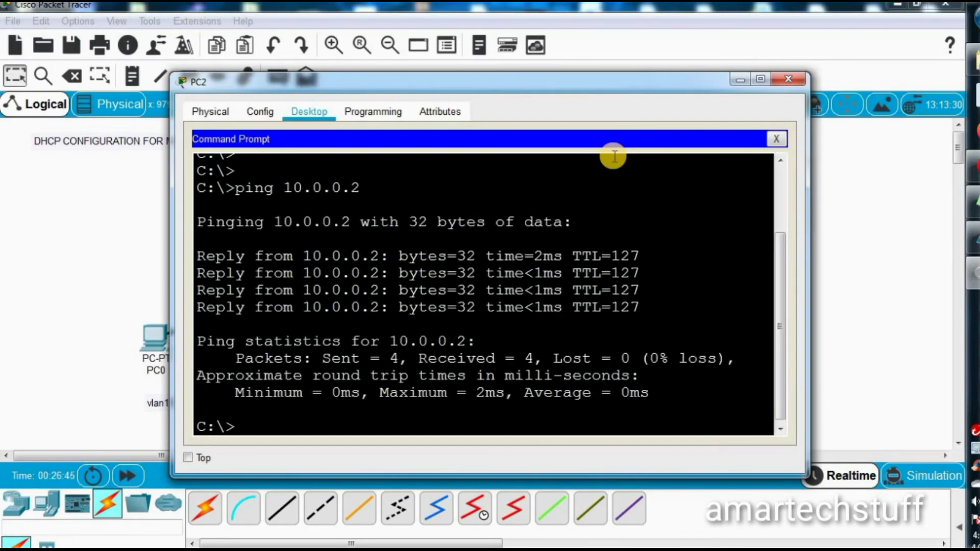
{"action": "key", "text": "Return"}
{"action": "key", "text": "Return"}
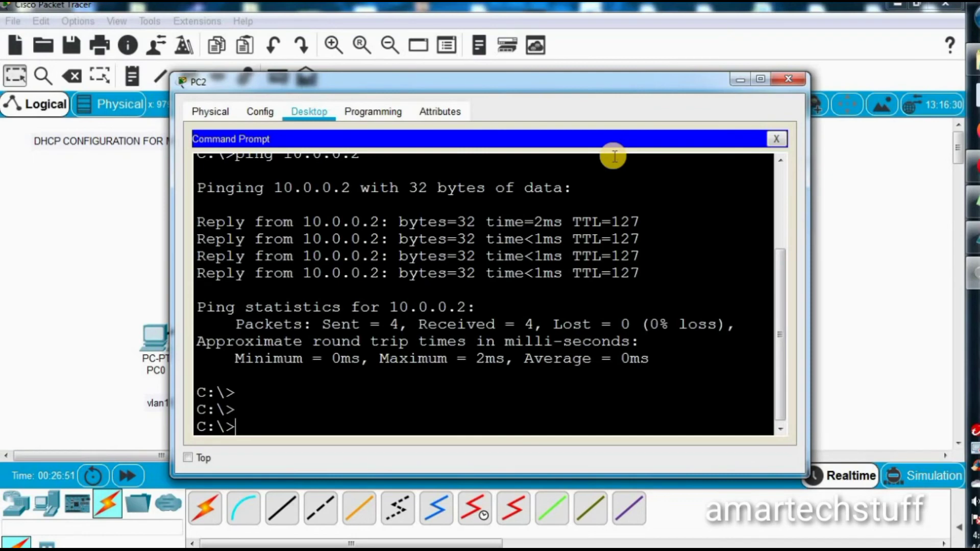
- Reuse the previous ping command in PC2's Command Prompt, changing its target to 20.0.0.2 to test connectivity with VLAN 20
{"action": "key", "text": "Up"}
{"action": "key", "text": "Down"}
{"action": "key", "text": "Up"}
{"action": "key", "text": "Left"}
{"action": "key", "text": "Left"}
{"action": "key", "text": "Left"}
{"action": "key", "text": "Left"}
{"action": "key", "text": "Left"}
{"action": "key", "text": "Left"}
{"action": "key", "text": "Left"}
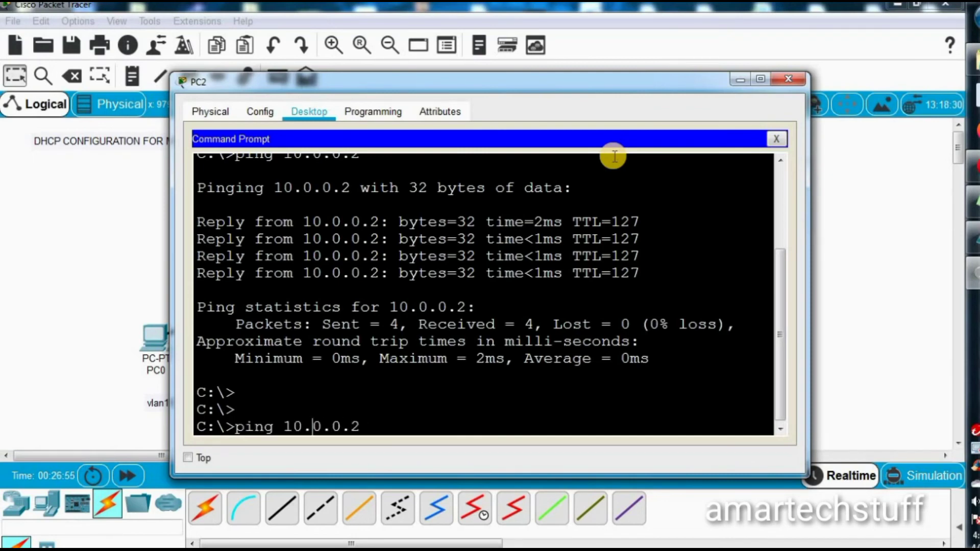
{"action": "key", "text": "BackSpace"}
{"action": "type", "text": "2"}
{"action": "key", "text": "Return"}
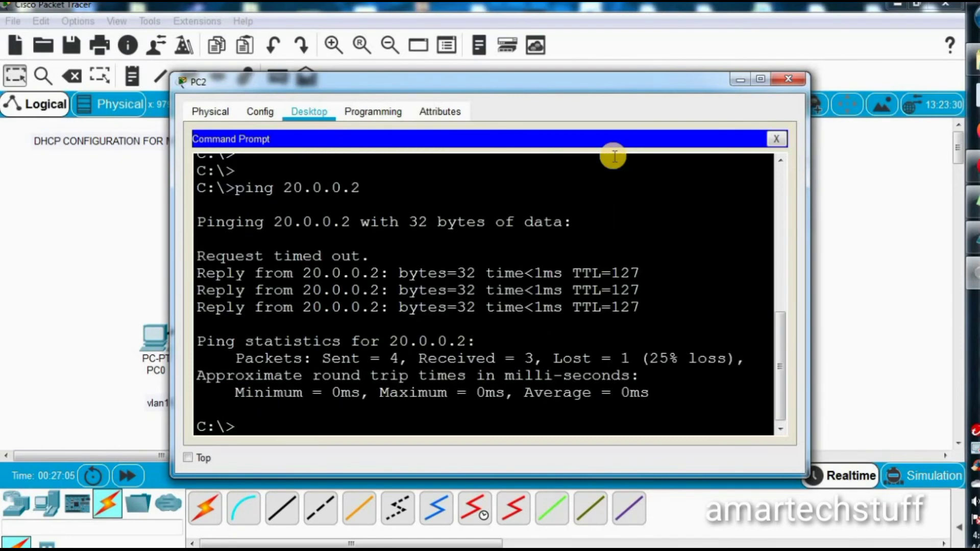
- Repeat the ping to 20.0.0.2 from PC2 and return to the network topology
{"action": "key", "text": "Up"}
{"action": "key", "text": "Return"}
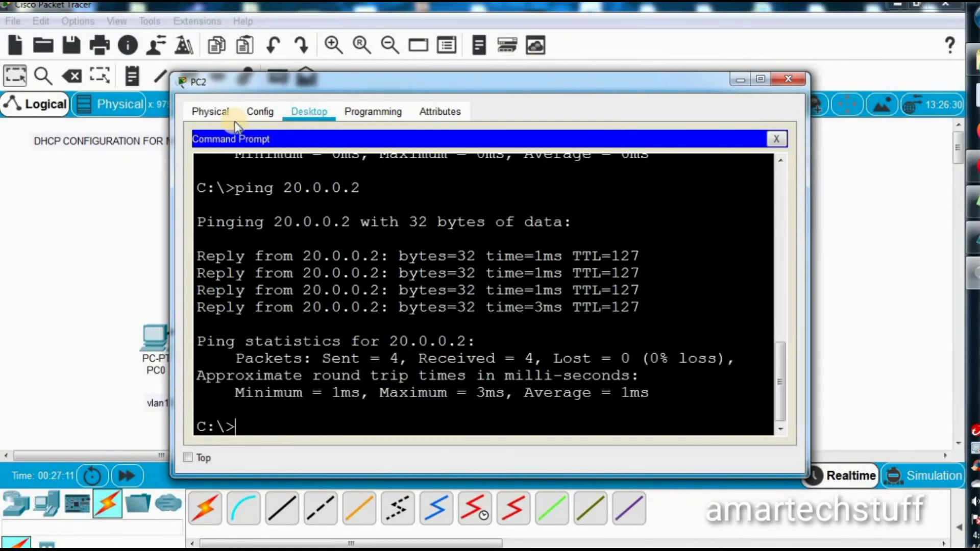
{"action": "left_click", "coordinate": [106, 195]}
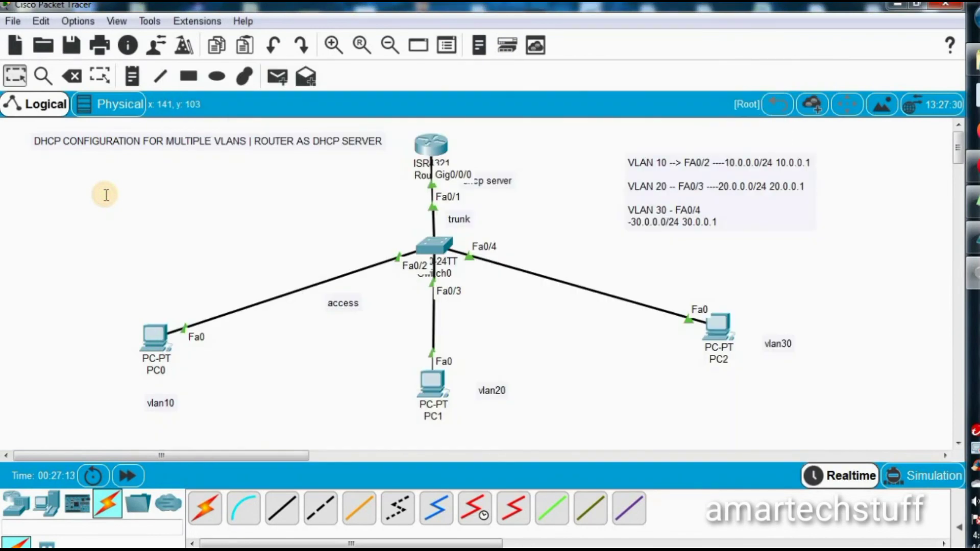